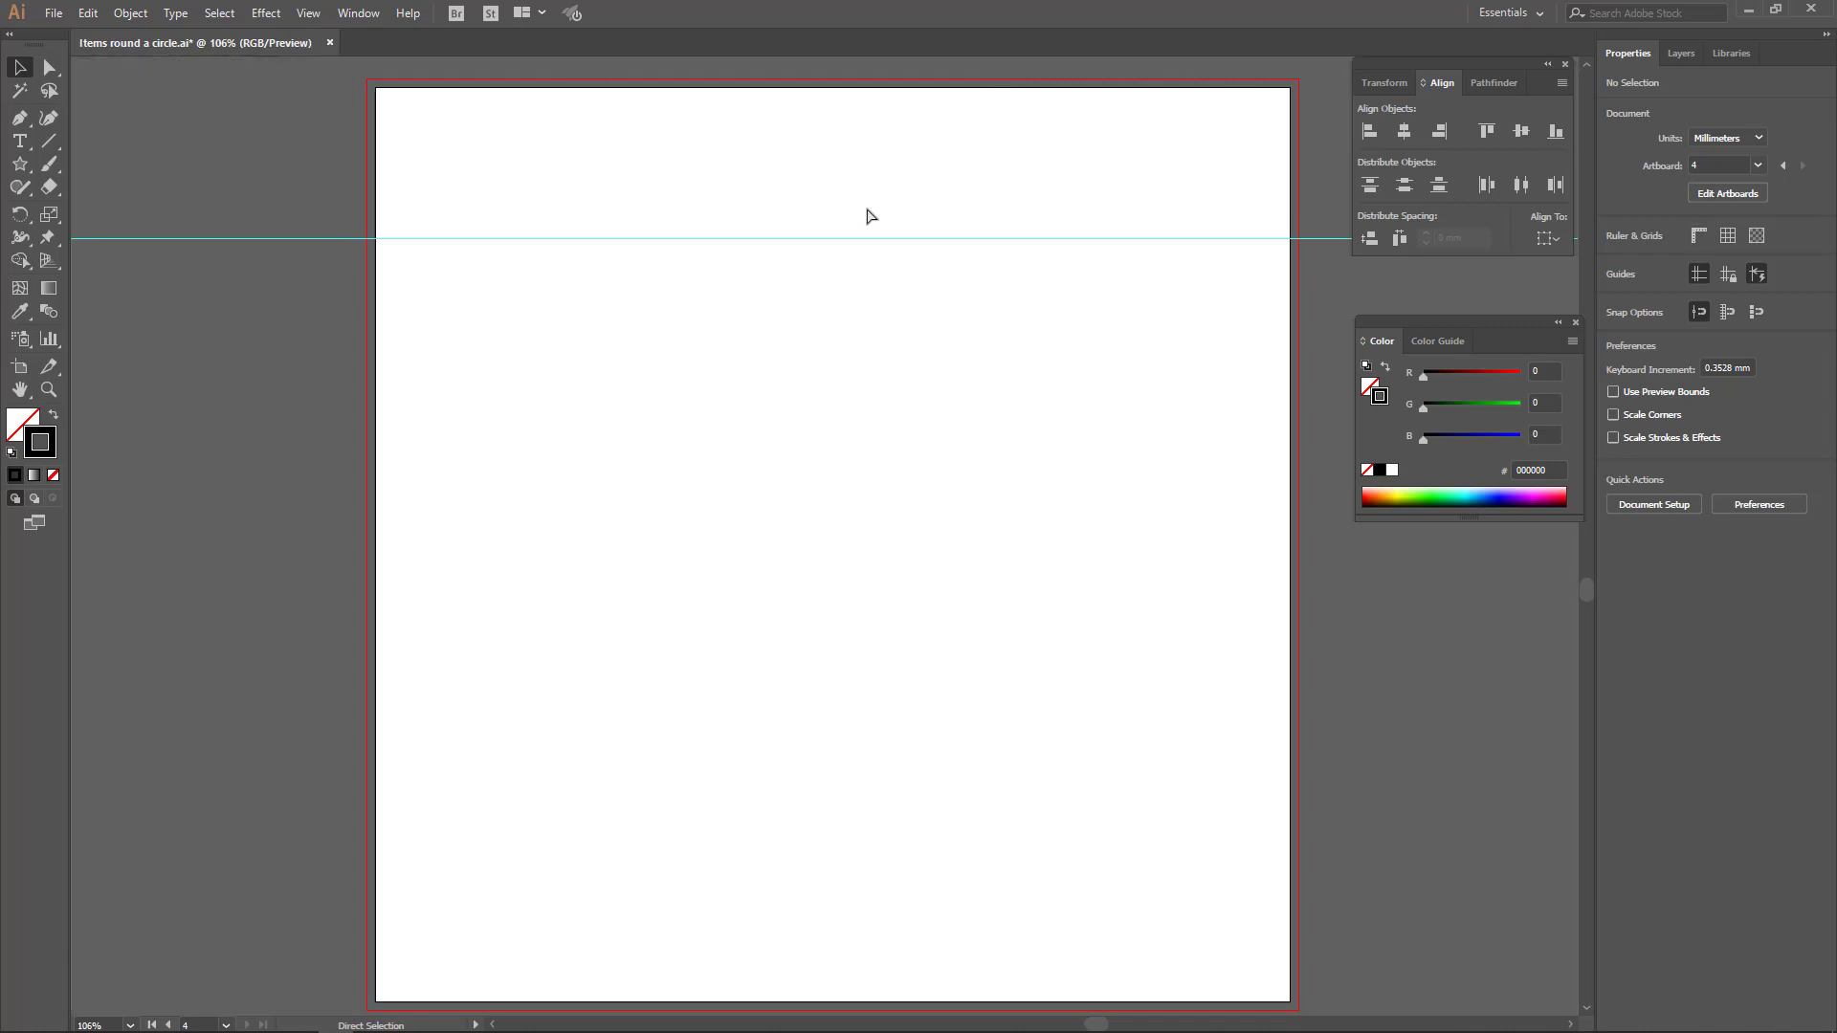
Add a vertical guide about 100 mm from the artboard's left edge and unlock the guides.
key(v)
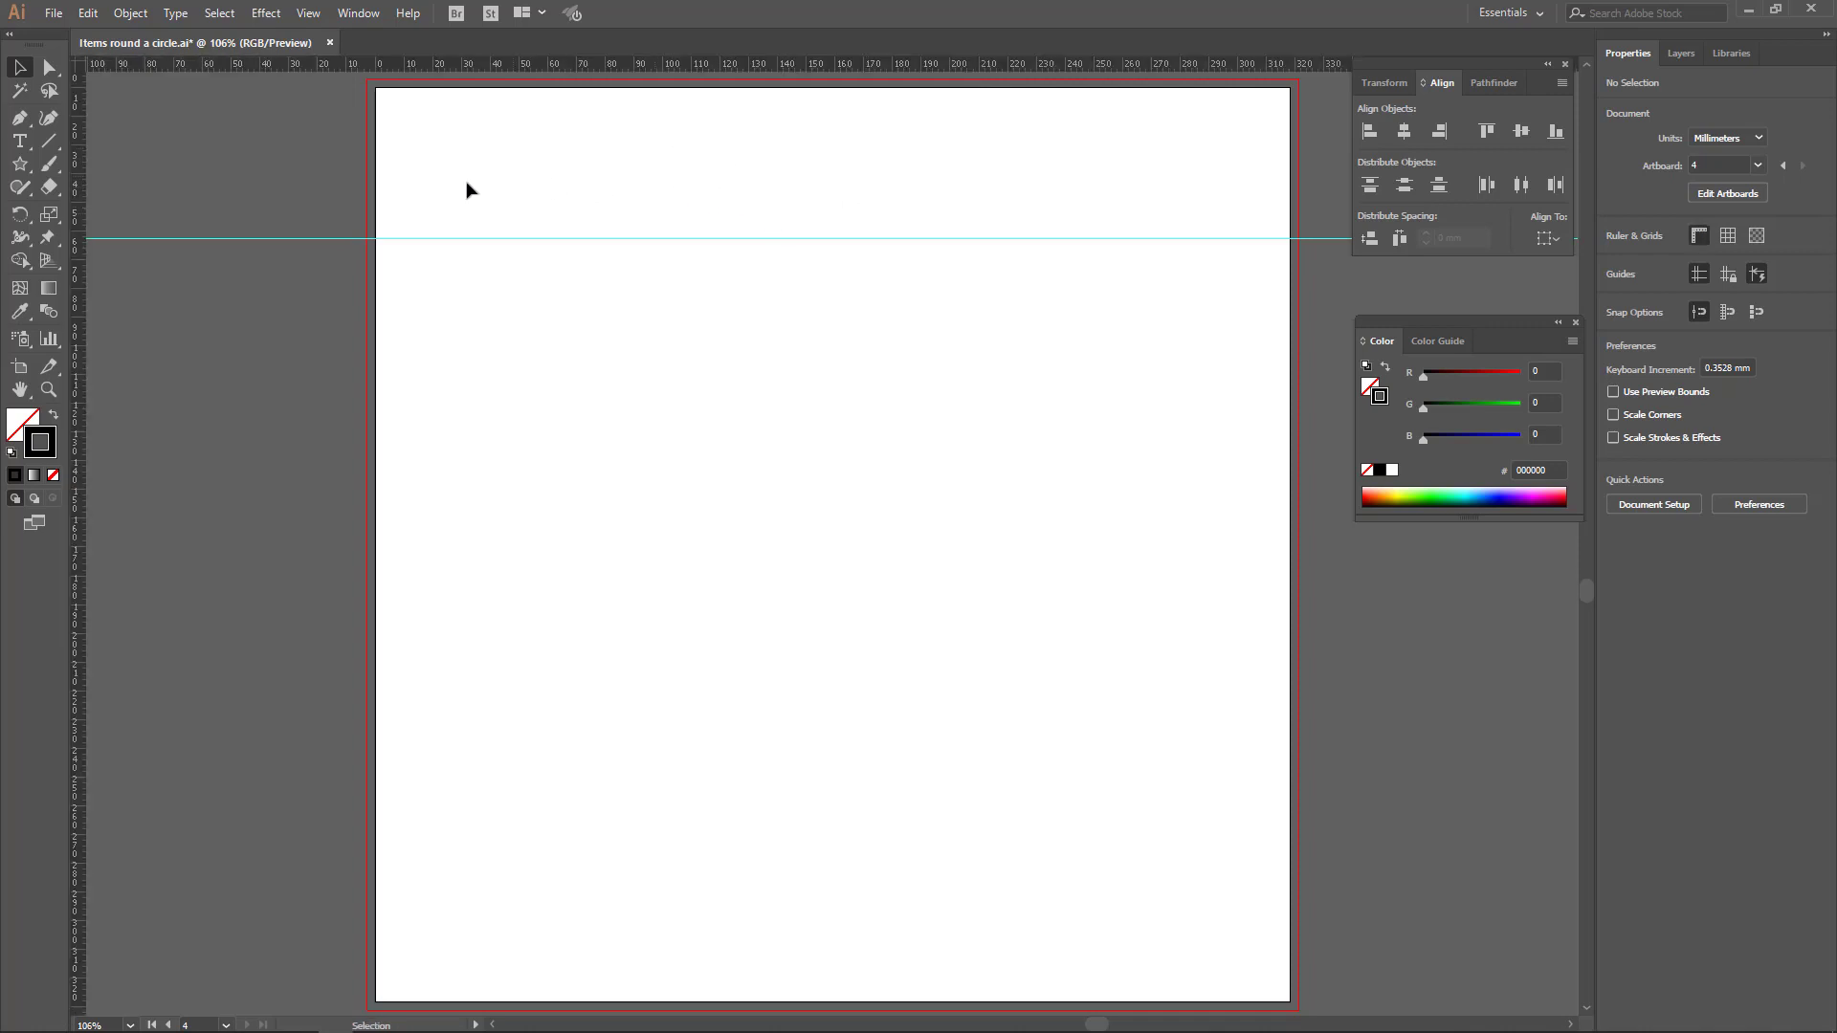
drag(523, 239, 532, 337)
drag(83, 325, 660, 335)
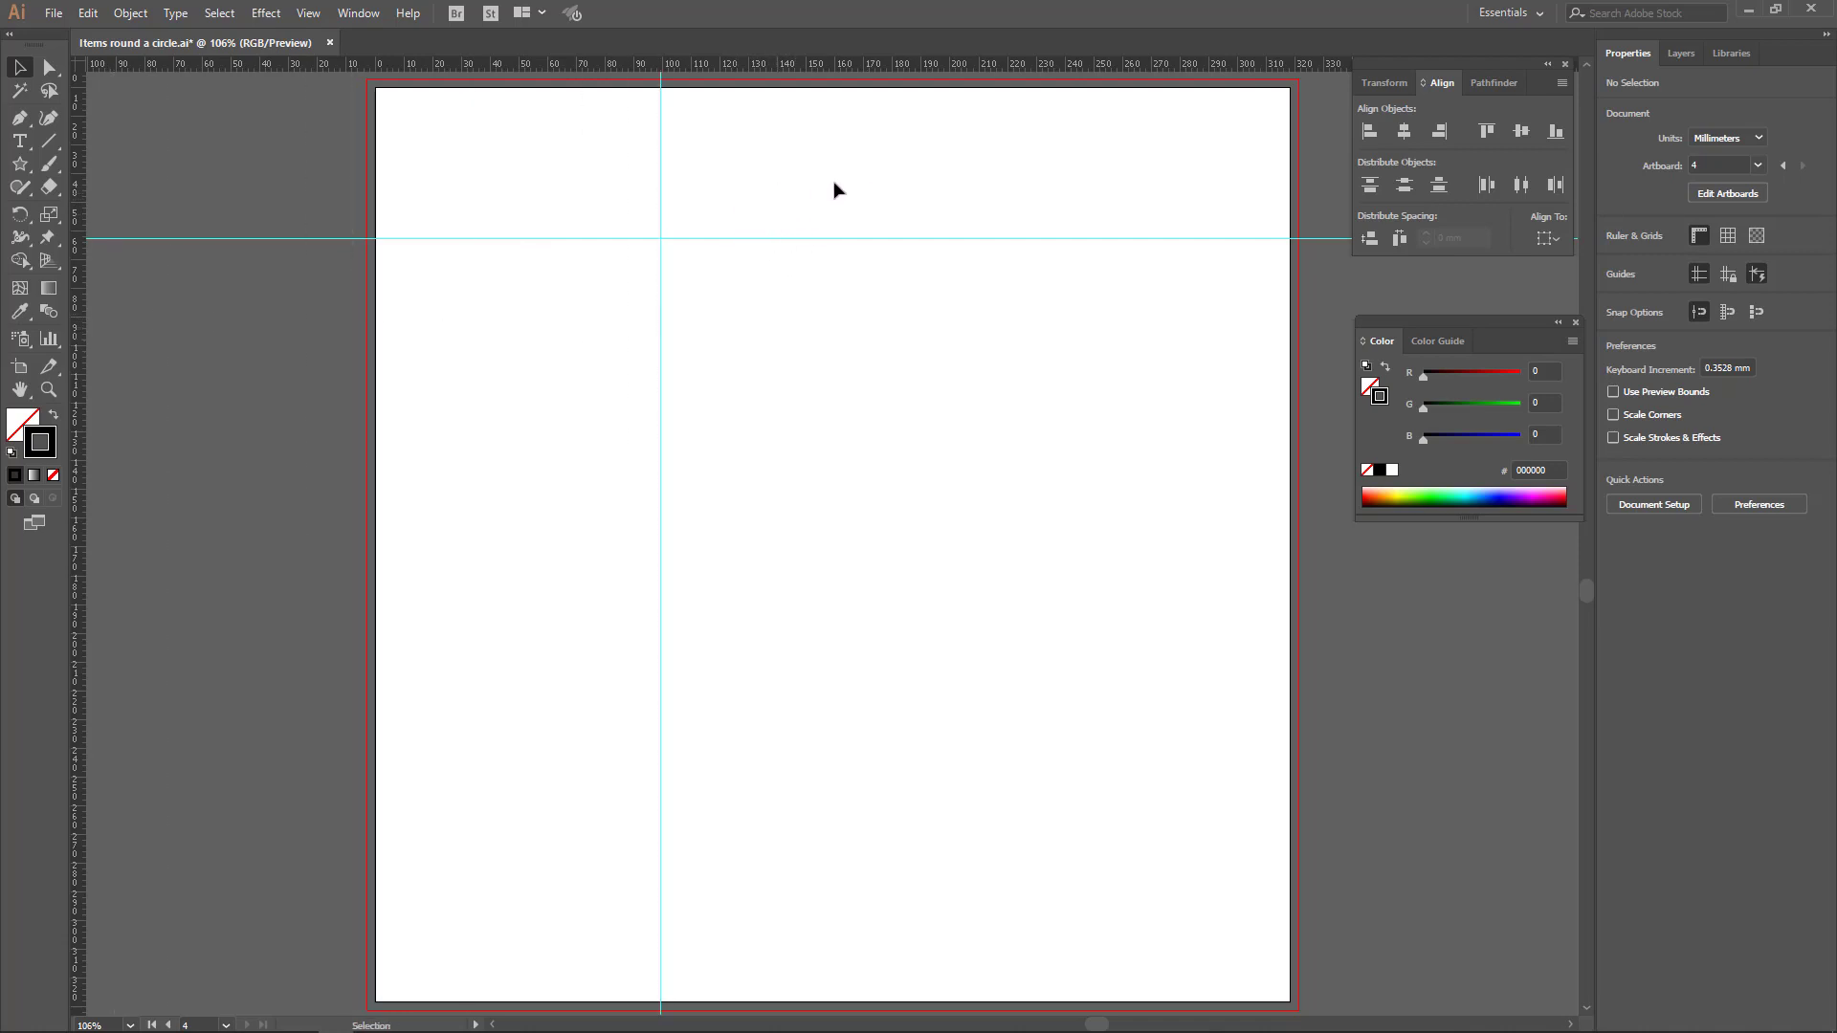
right_click(853, 153)
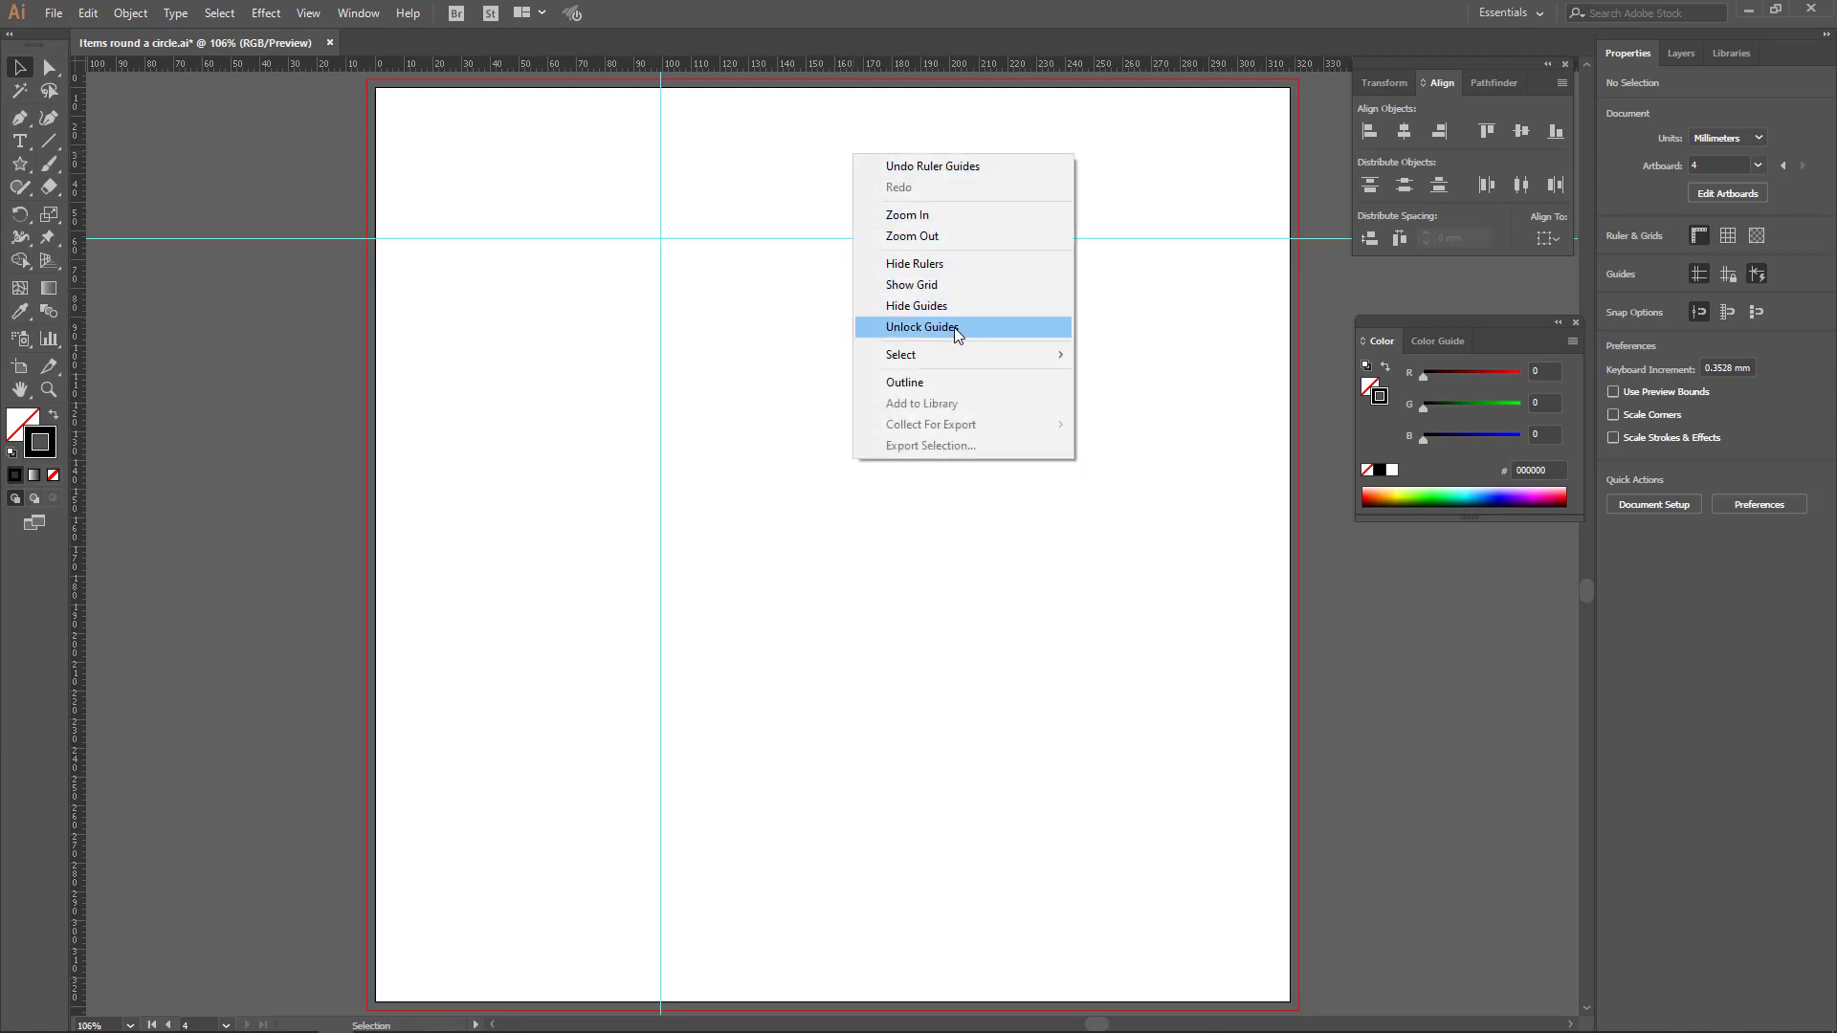
click(955, 328)
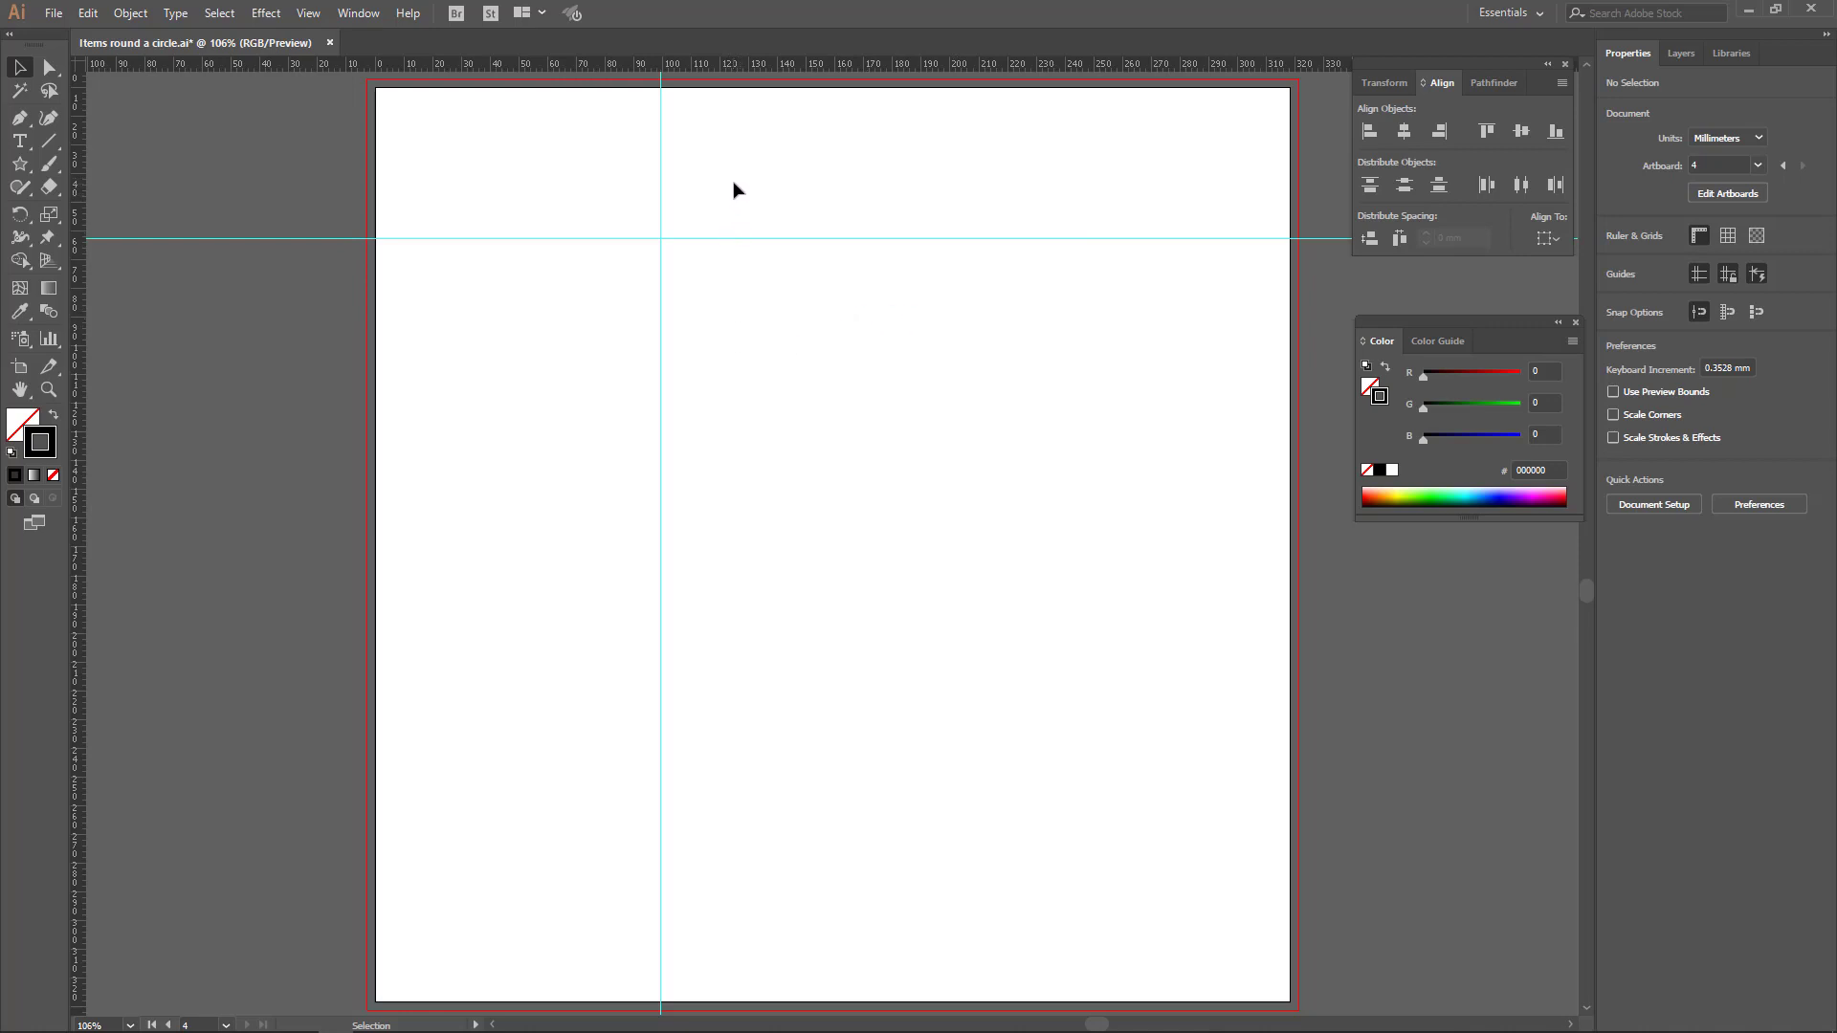
Hide all the guides and show them again.
right_click(795, 179)
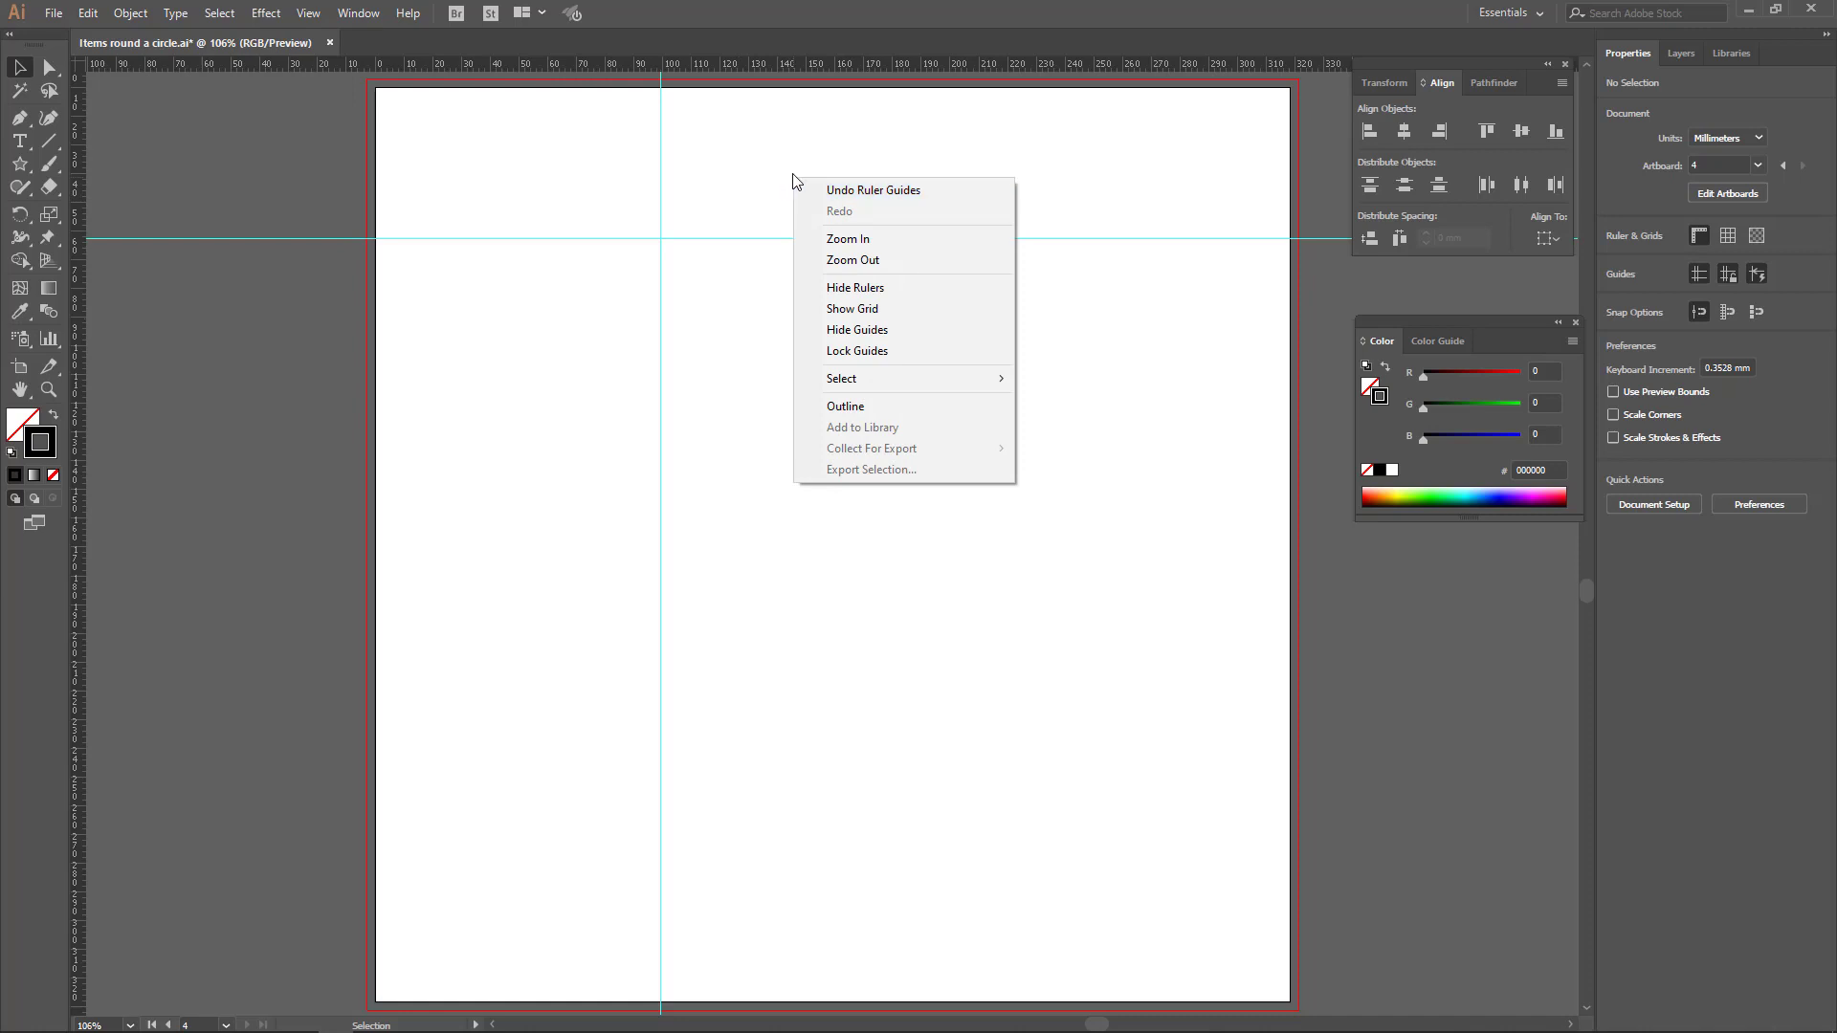
click(859, 333)
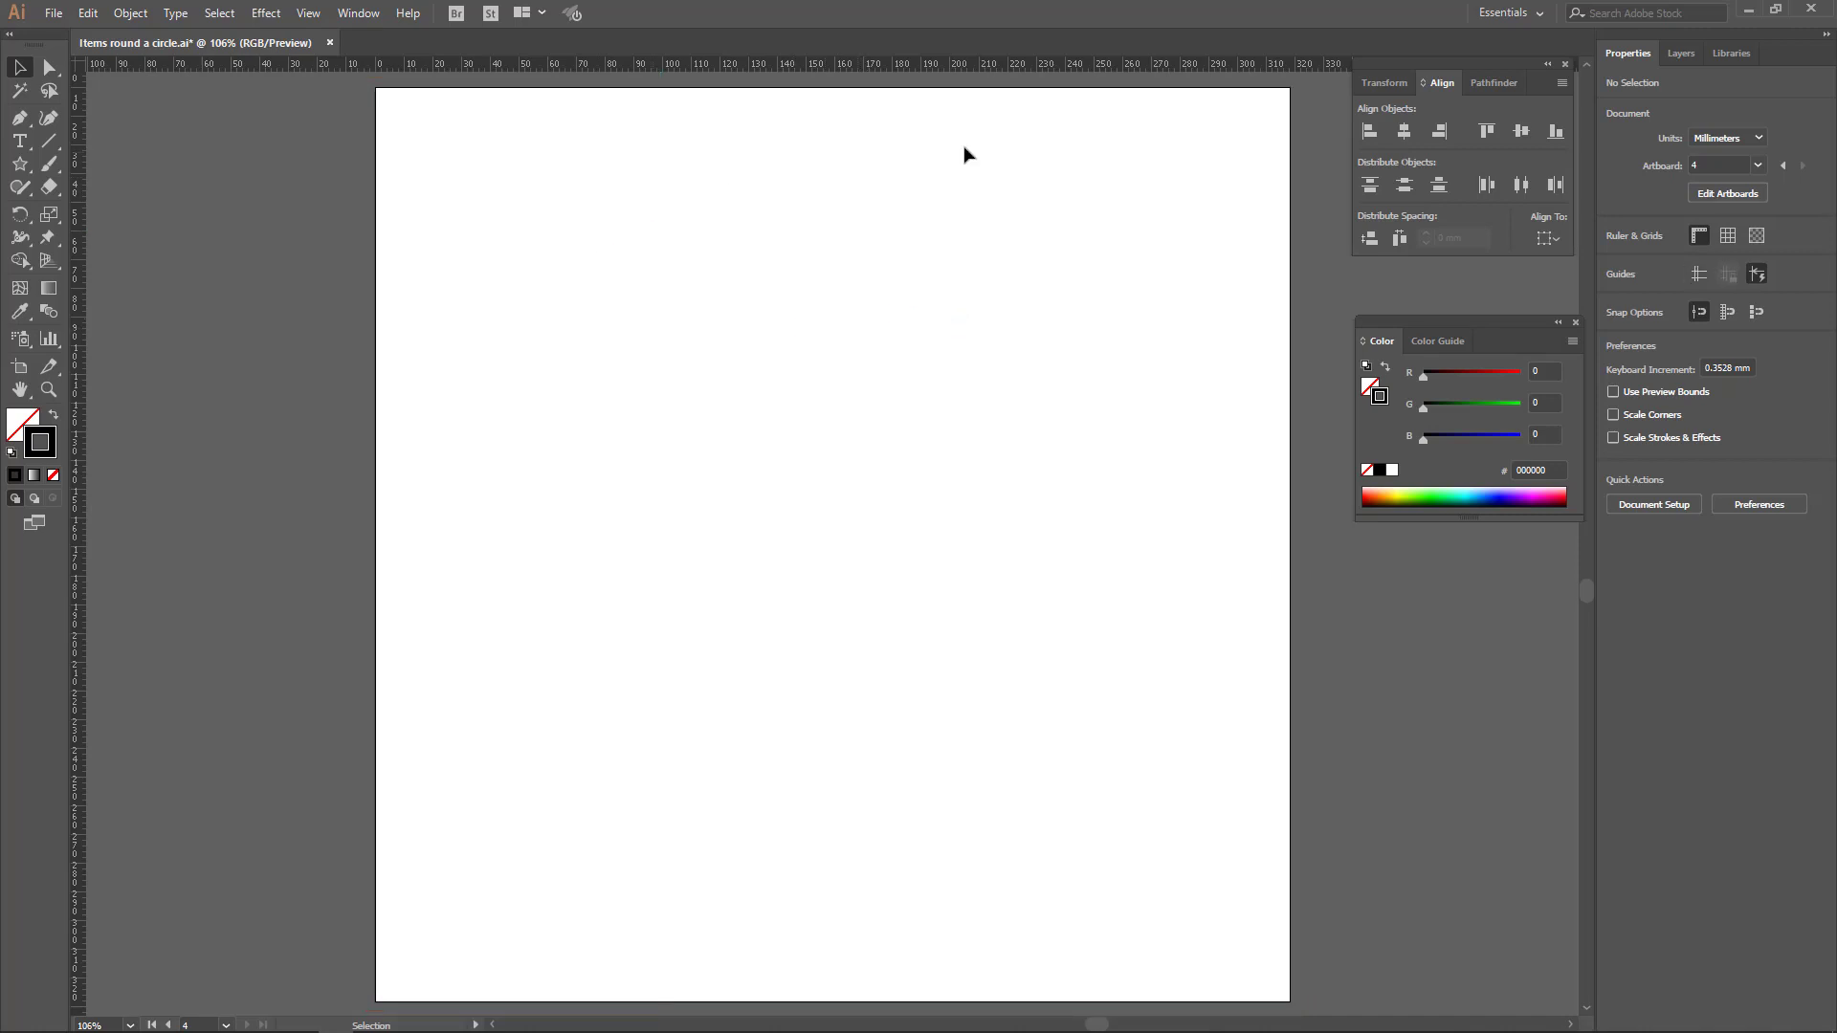
right_click(825, 182)
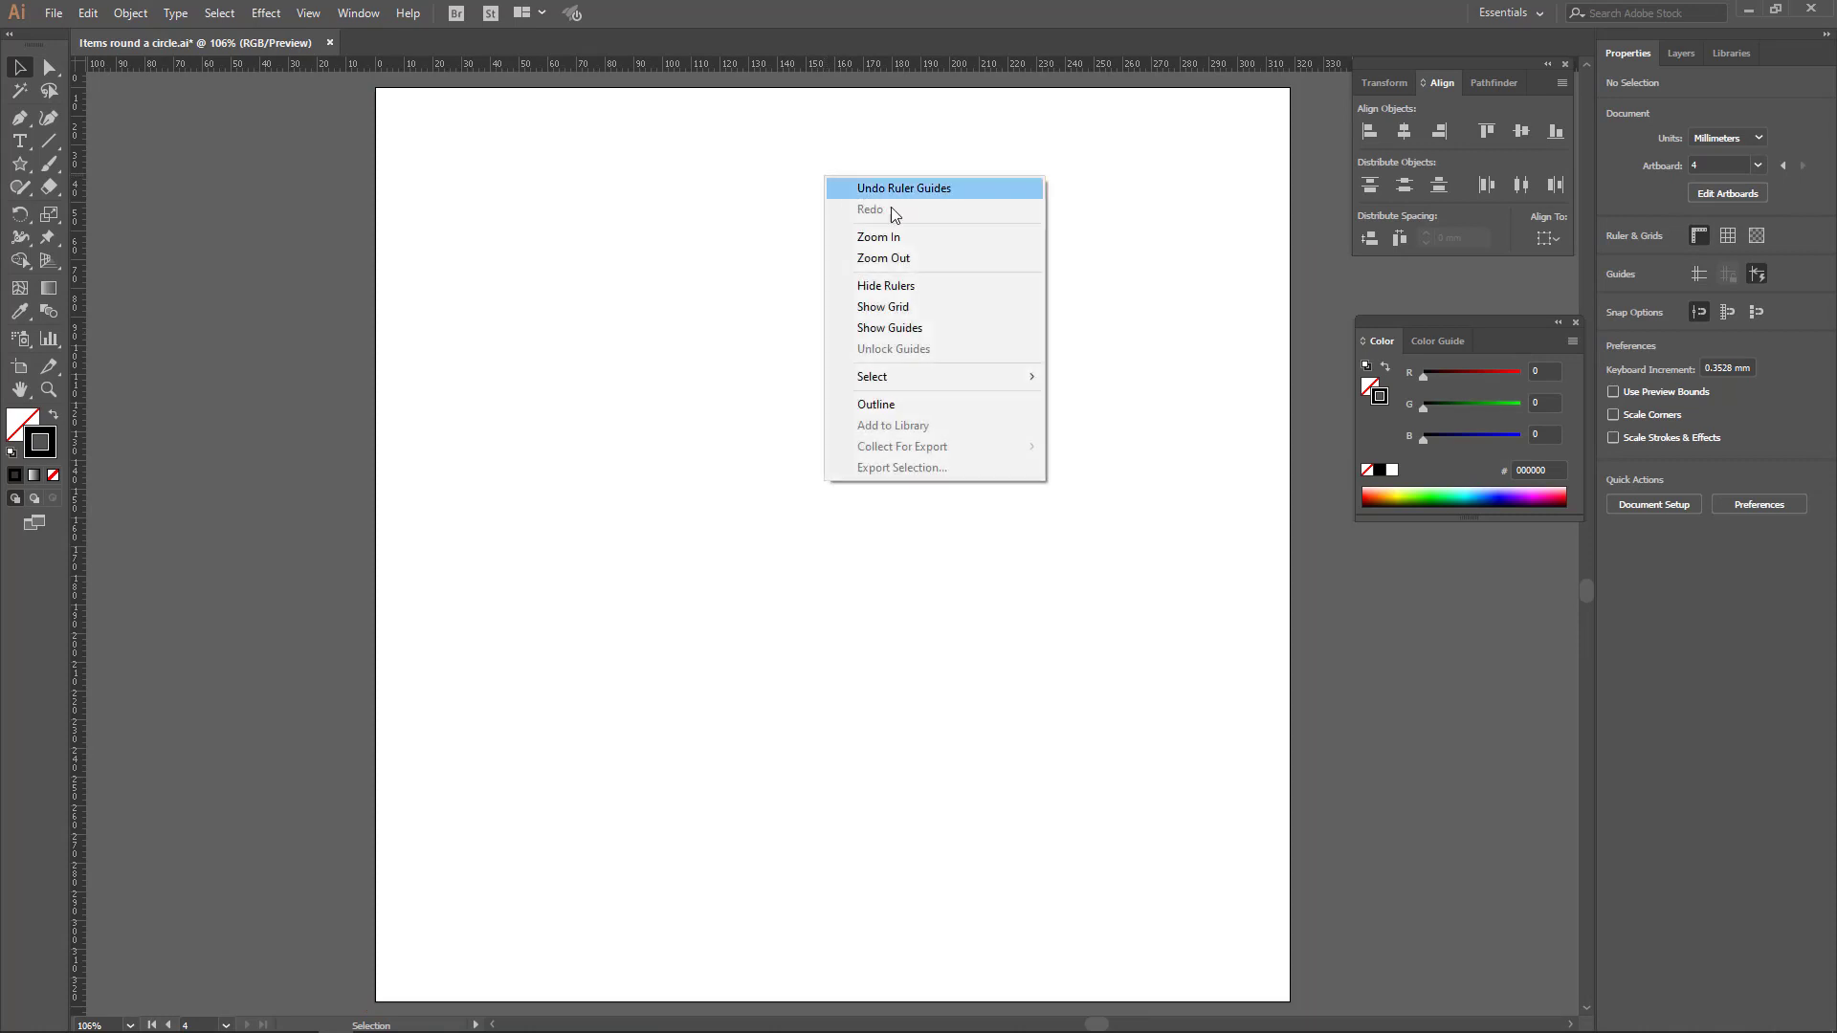
click(925, 337)
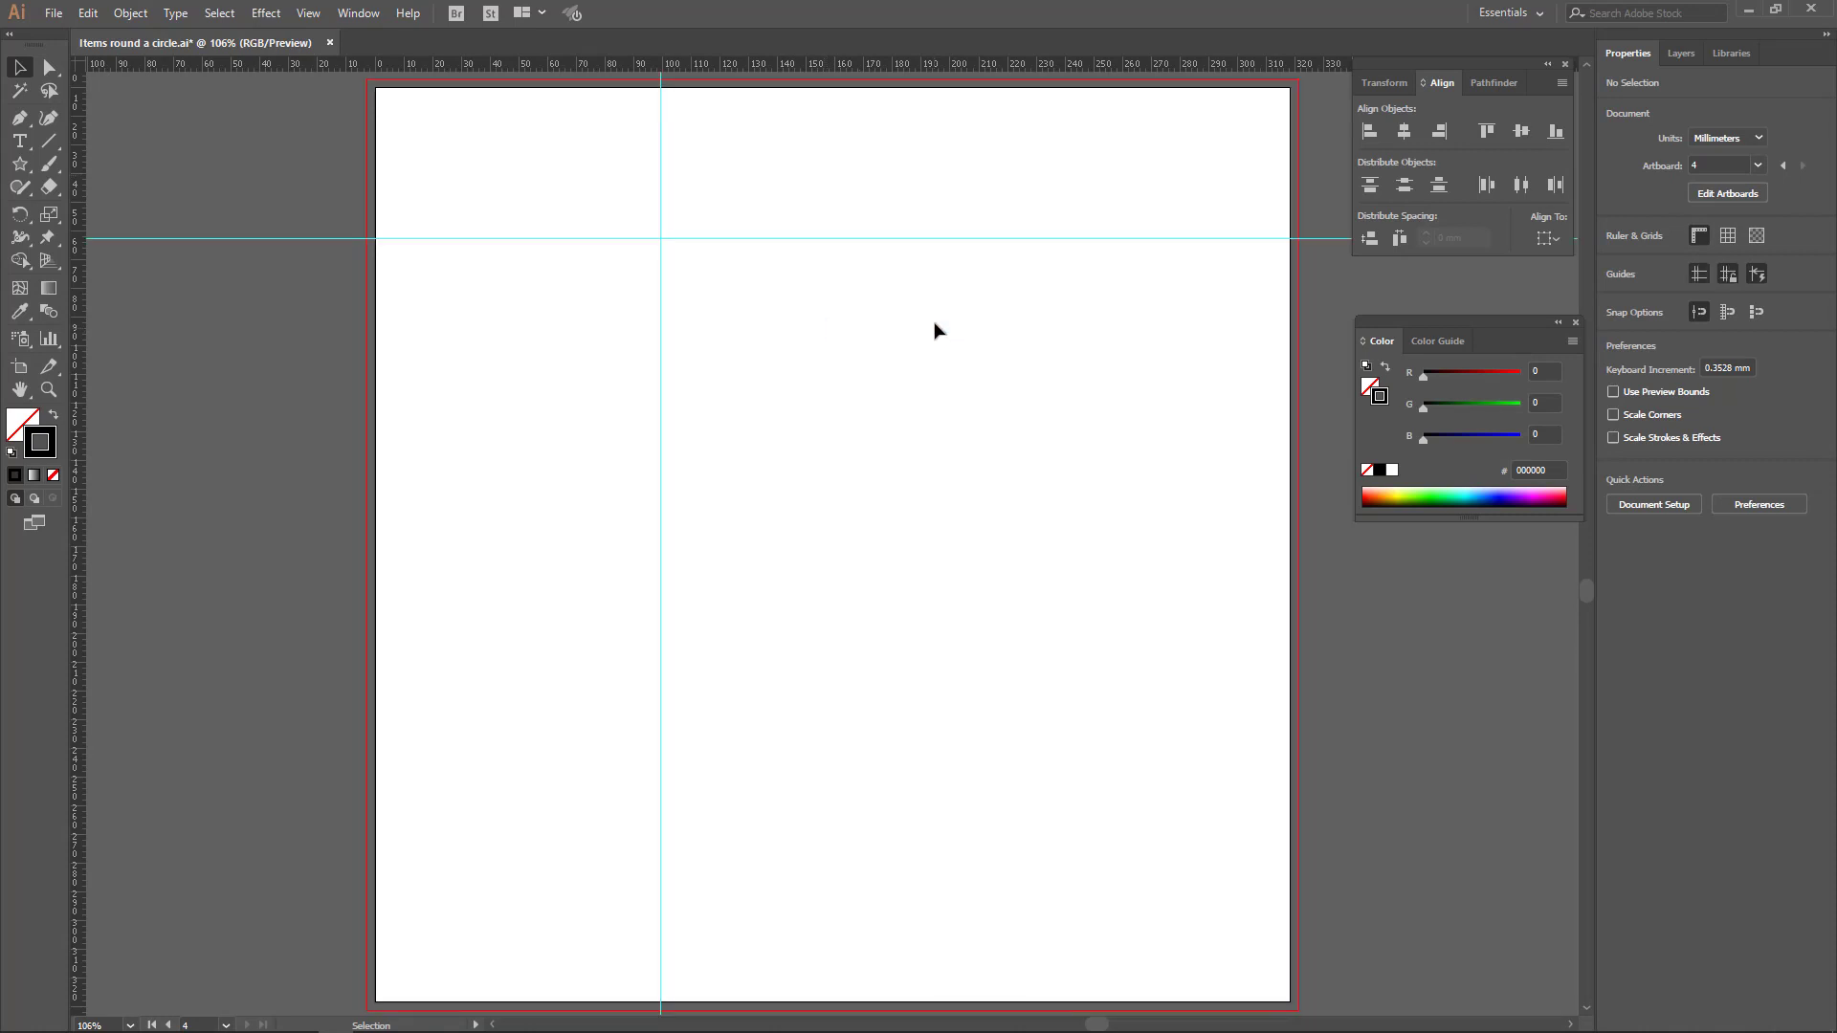
Lock the guides and unlock them again.
right_click(798, 196)
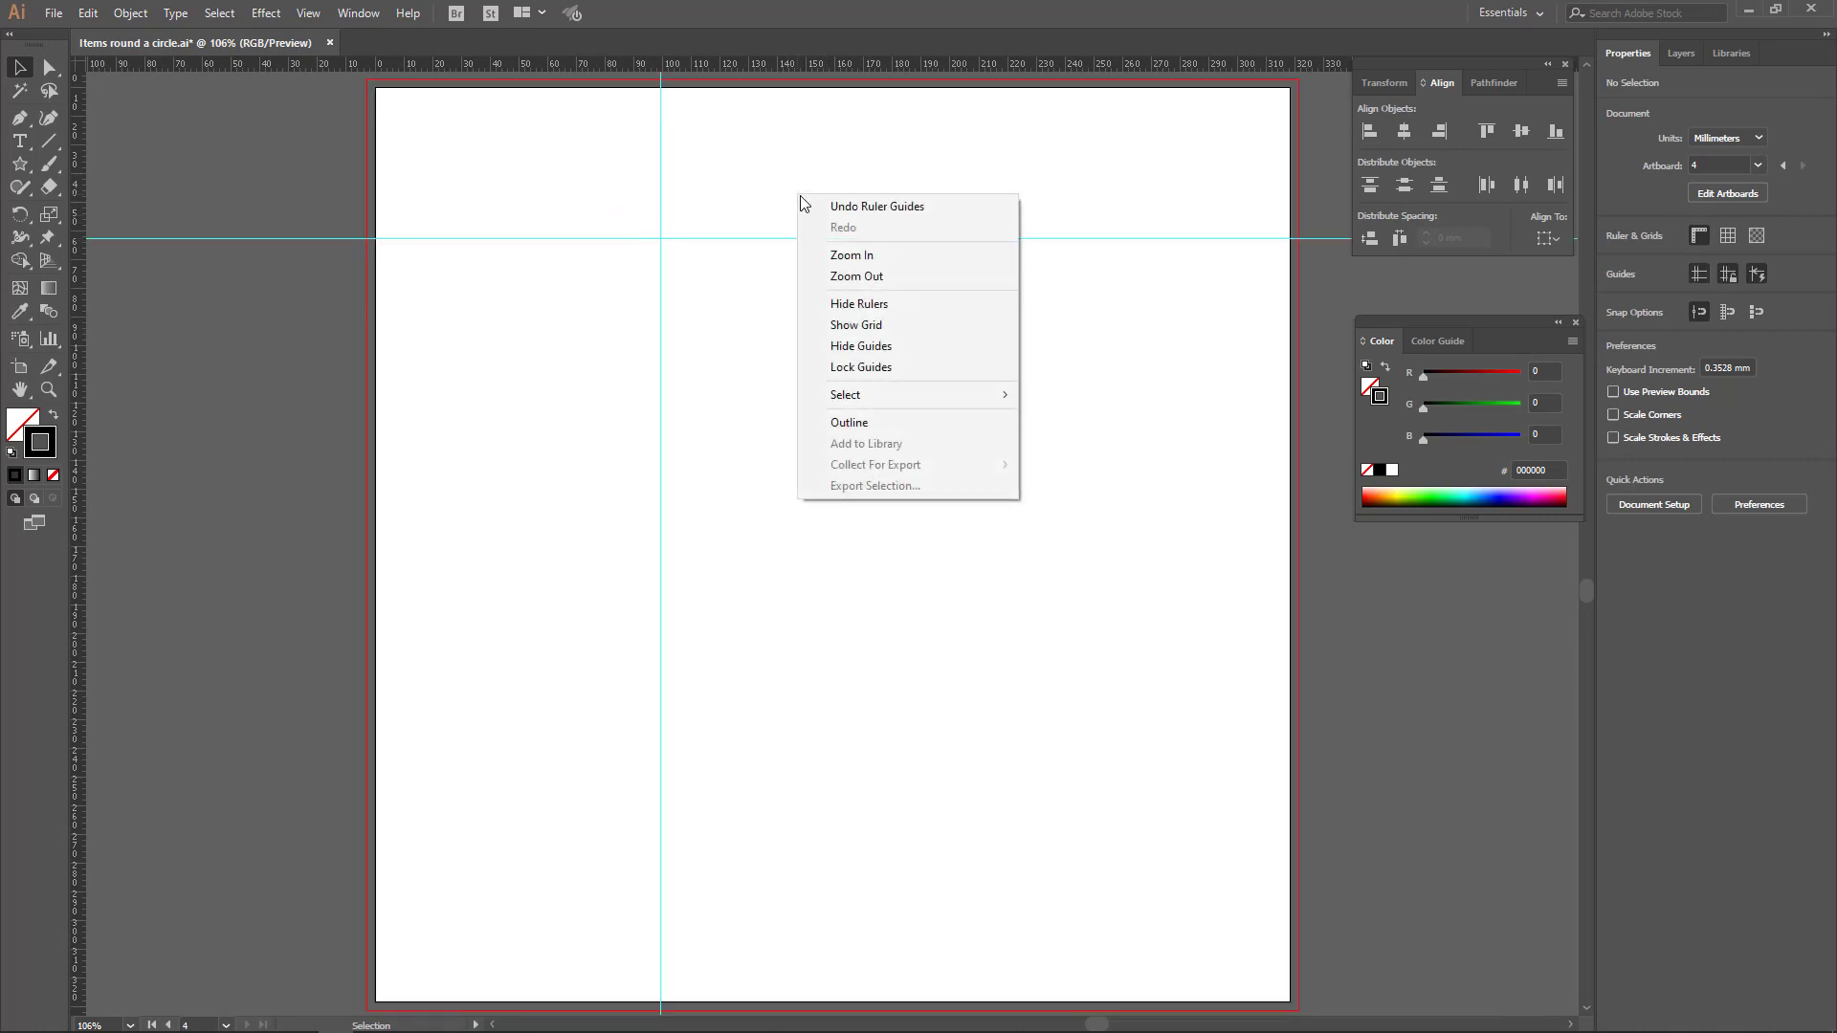
click(879, 369)
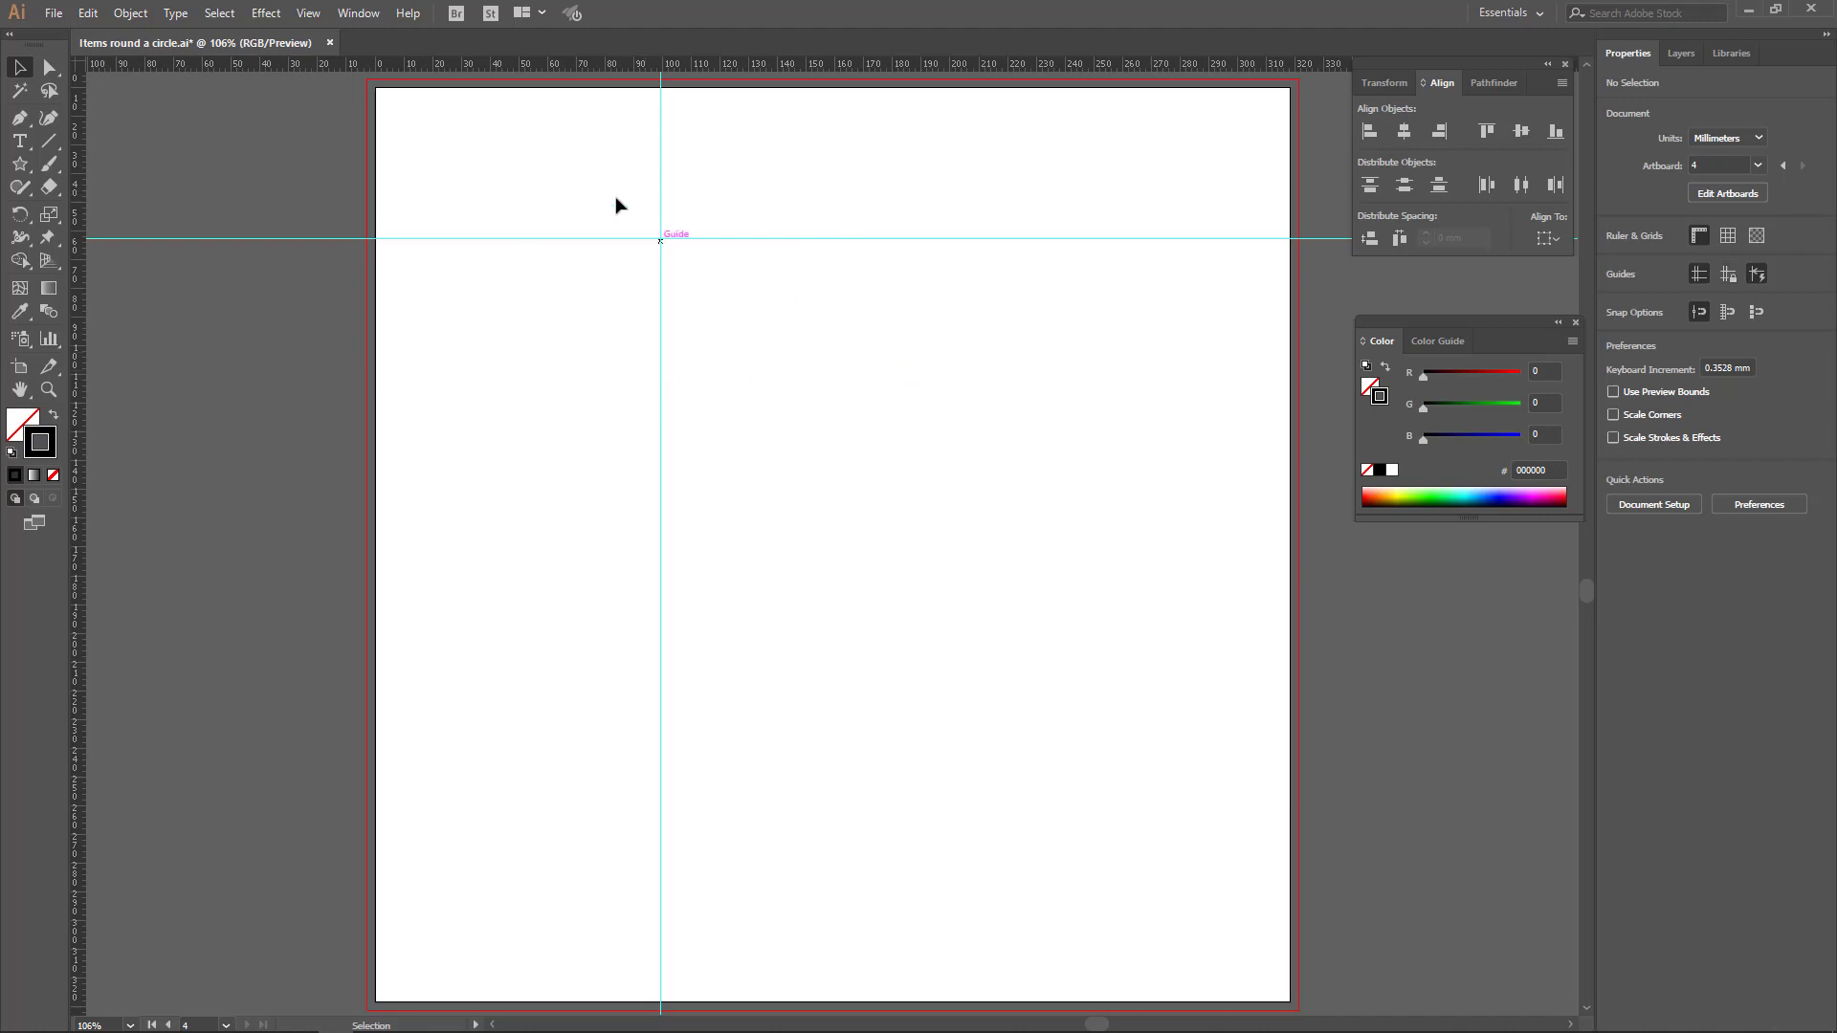
right_click(875, 298)
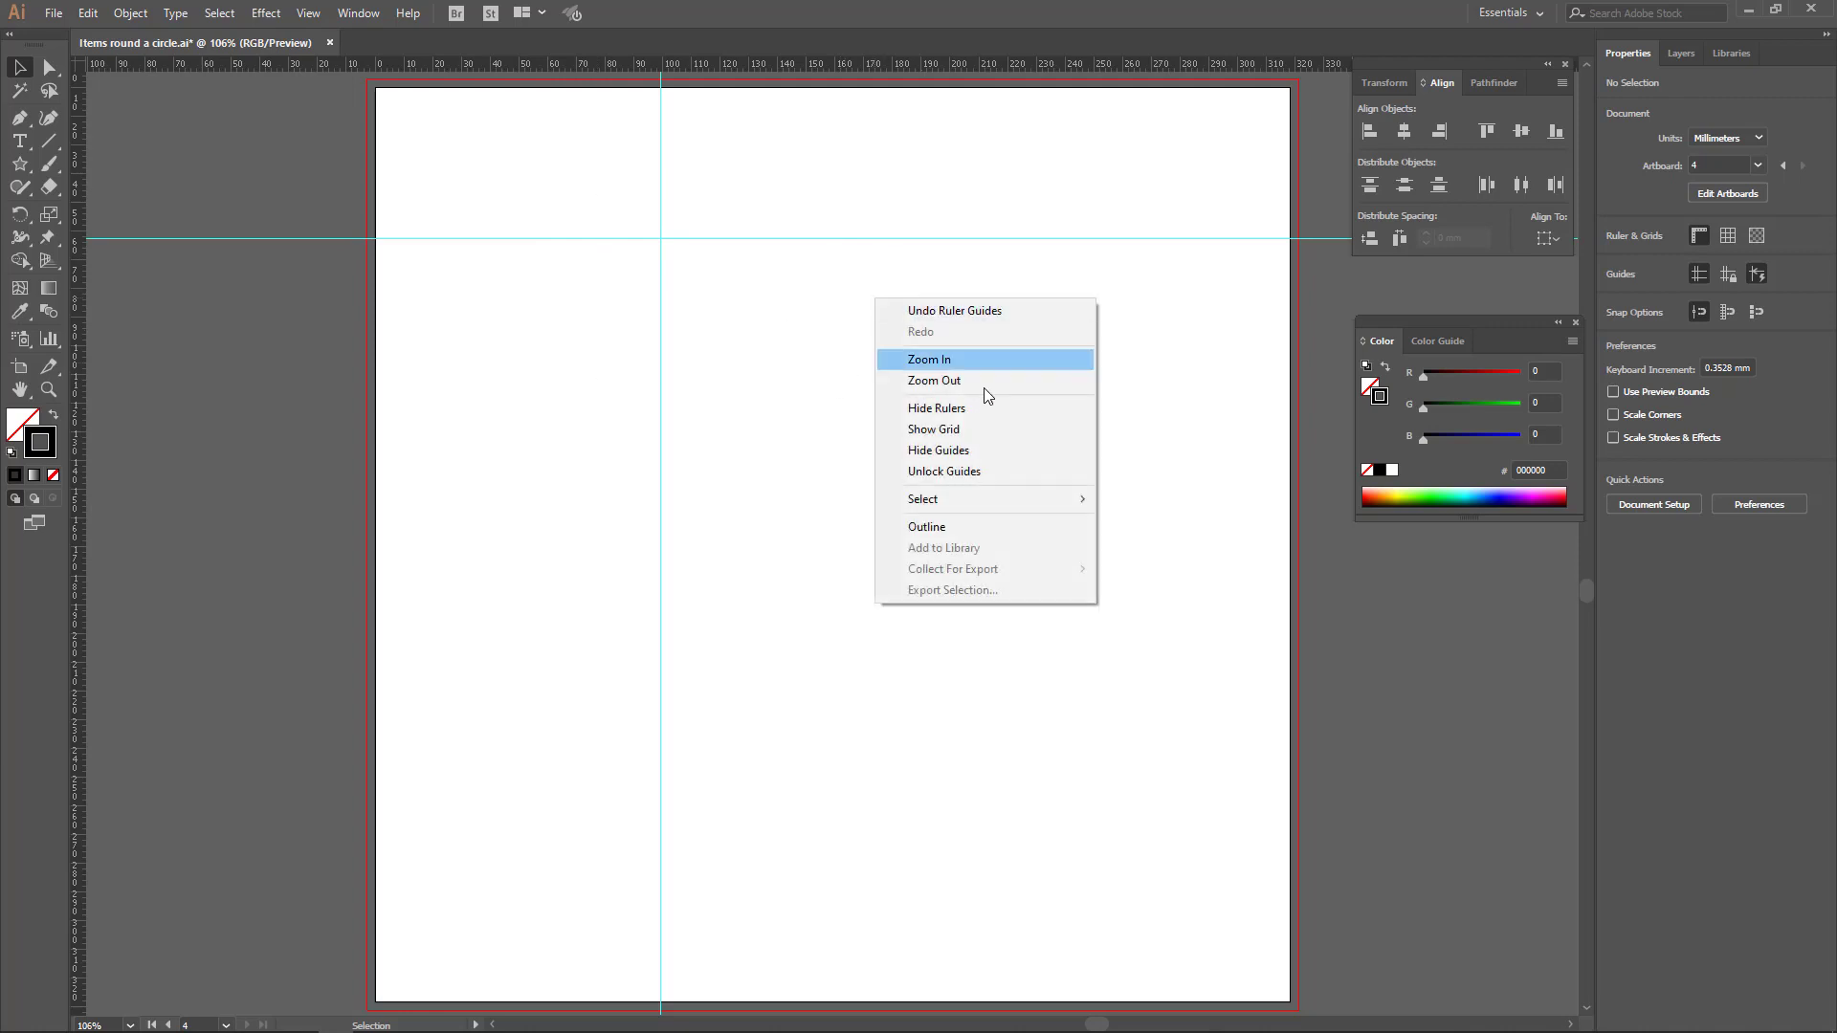
click(969, 473)
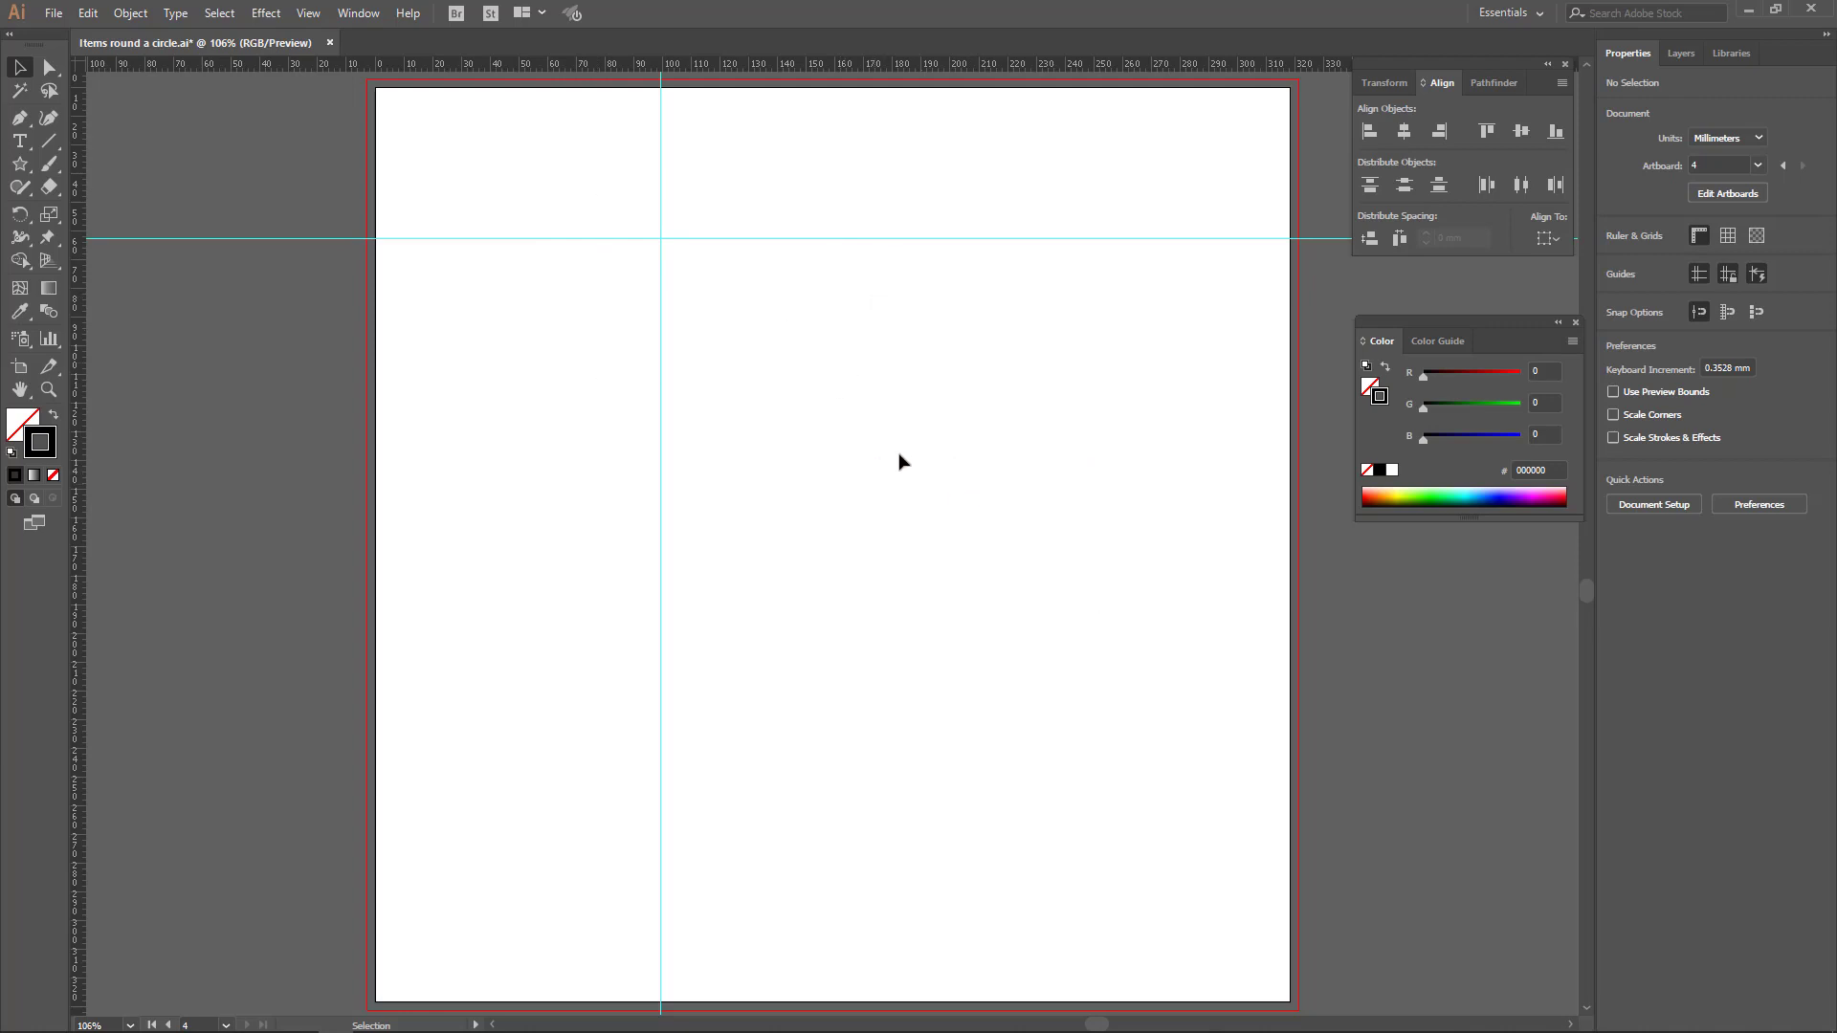
Select both guides and set the alignment reference to the artboard.
drag(590, 192, 797, 344)
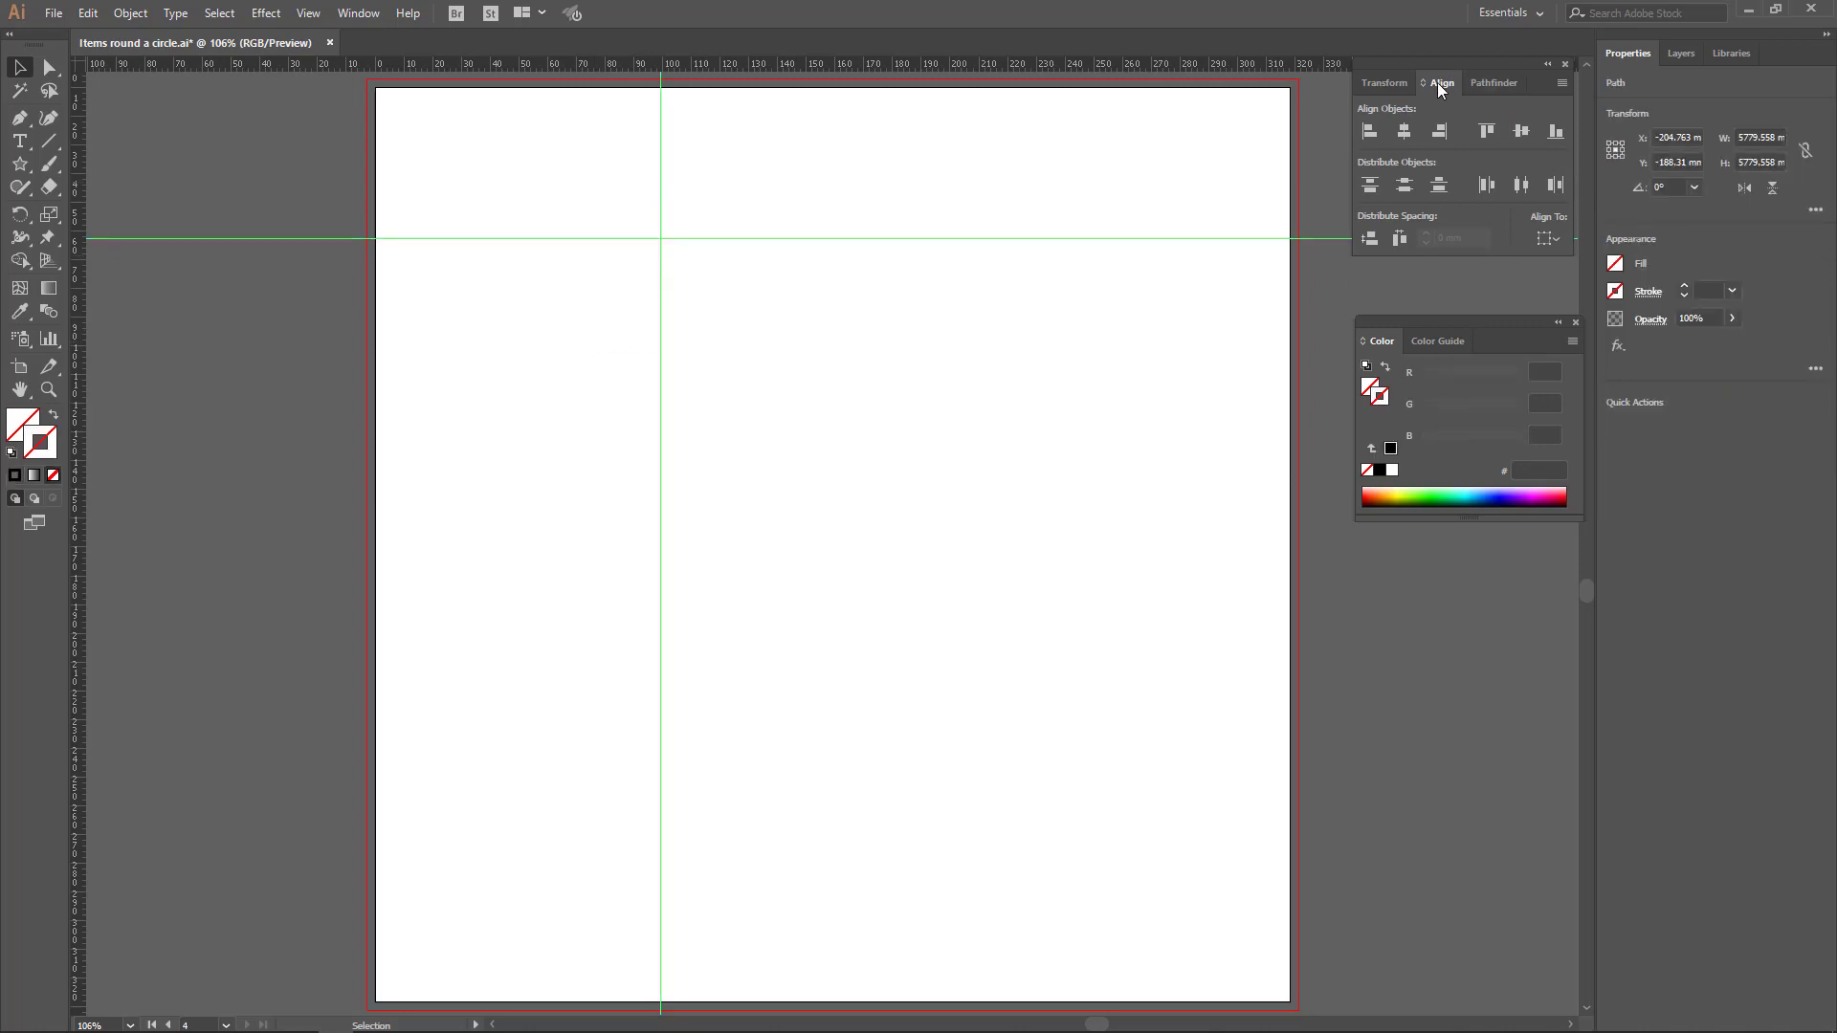
click(1551, 240)
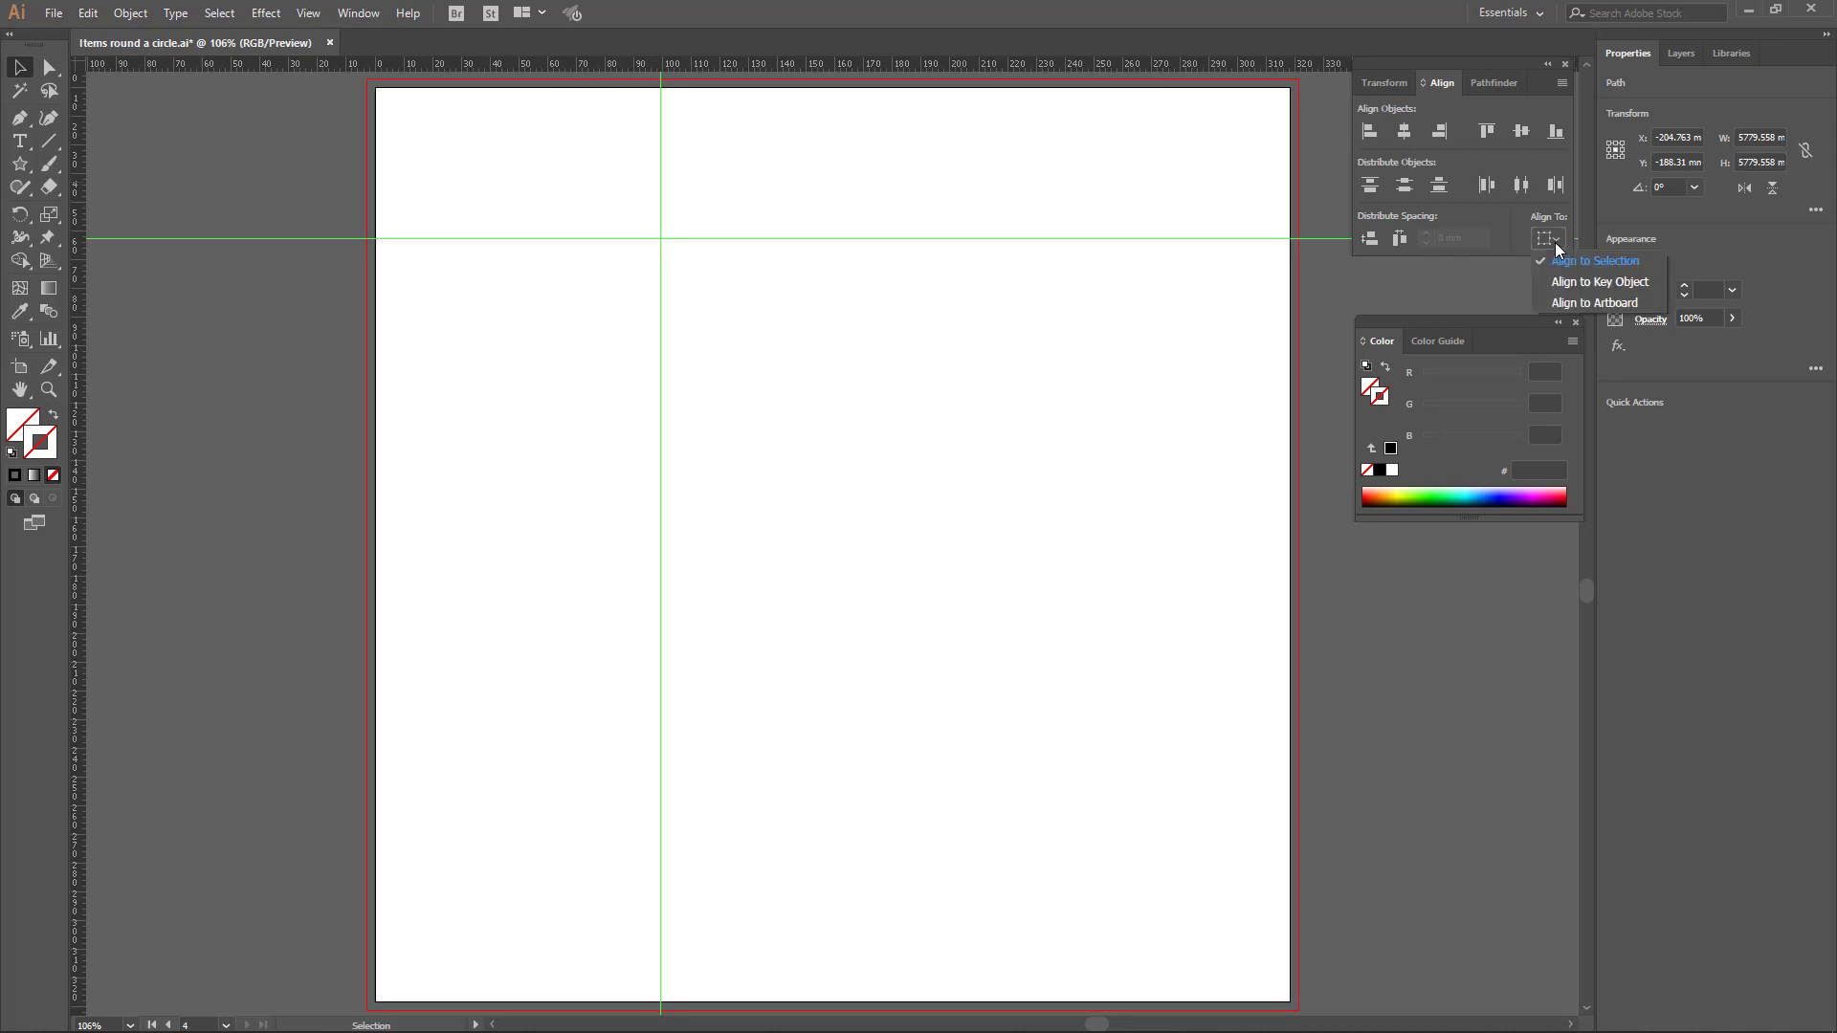
click(1580, 303)
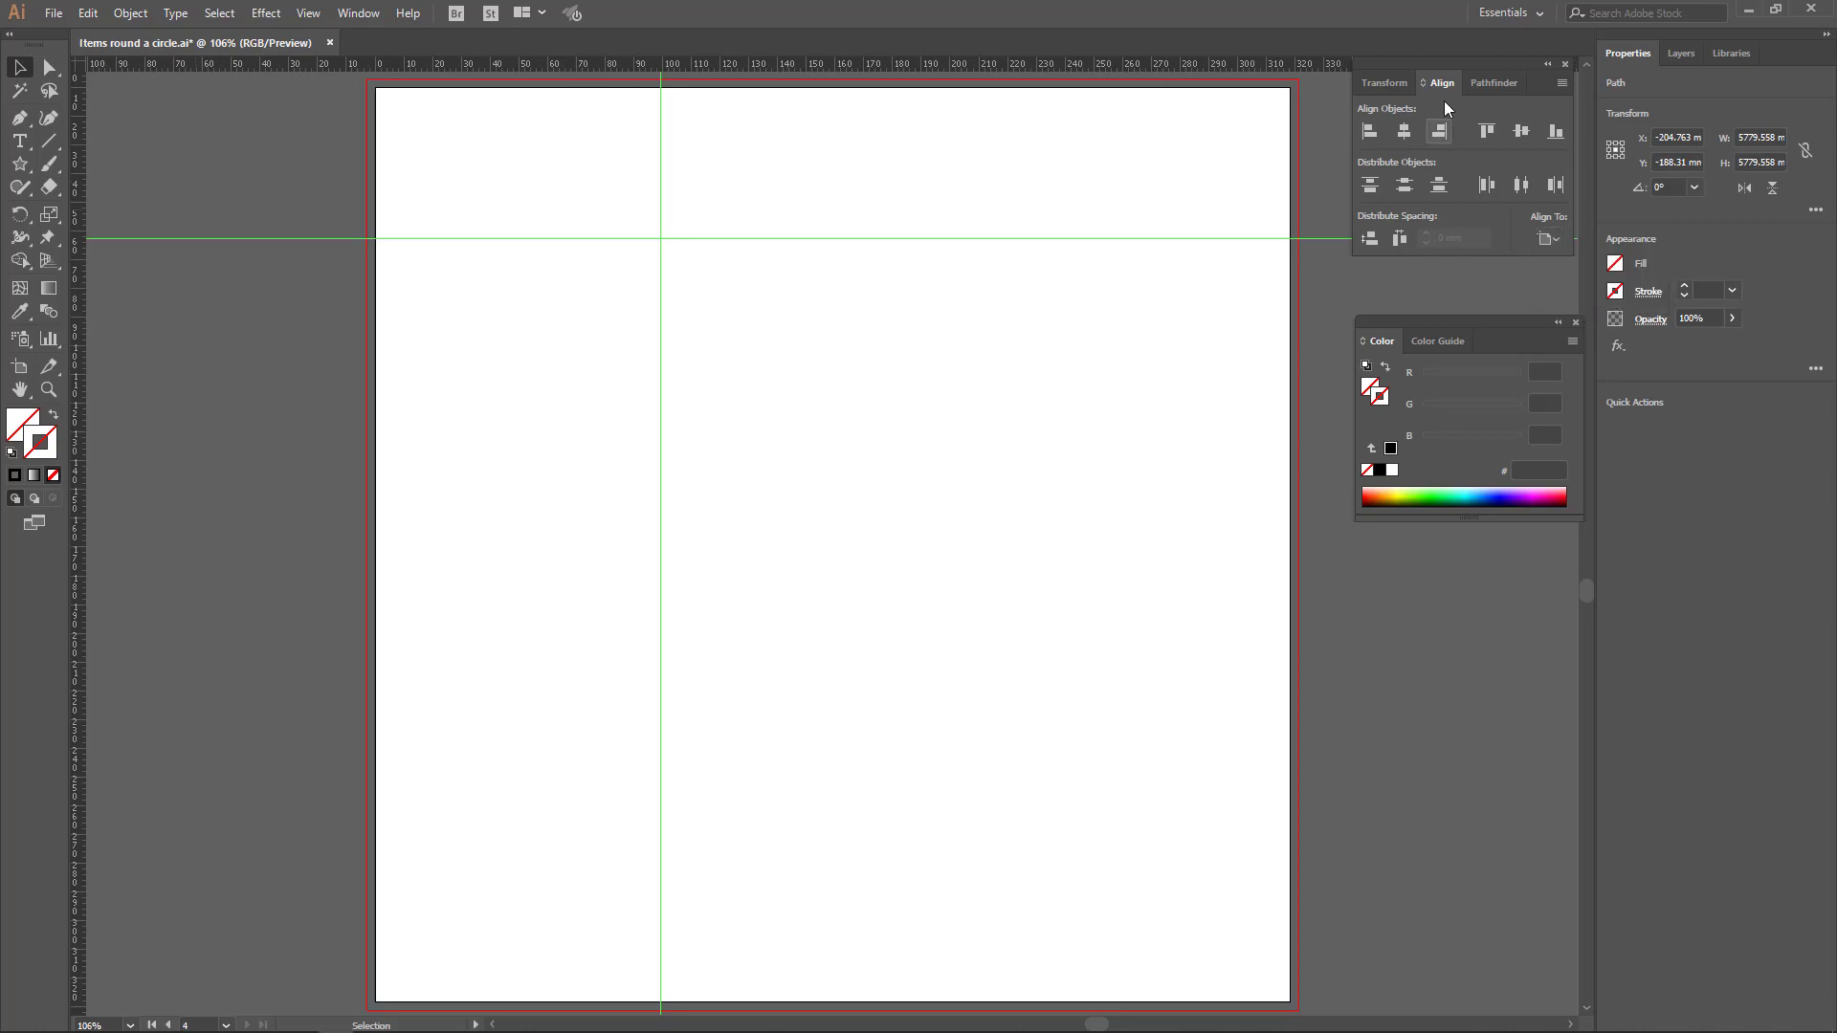
click(361, 15)
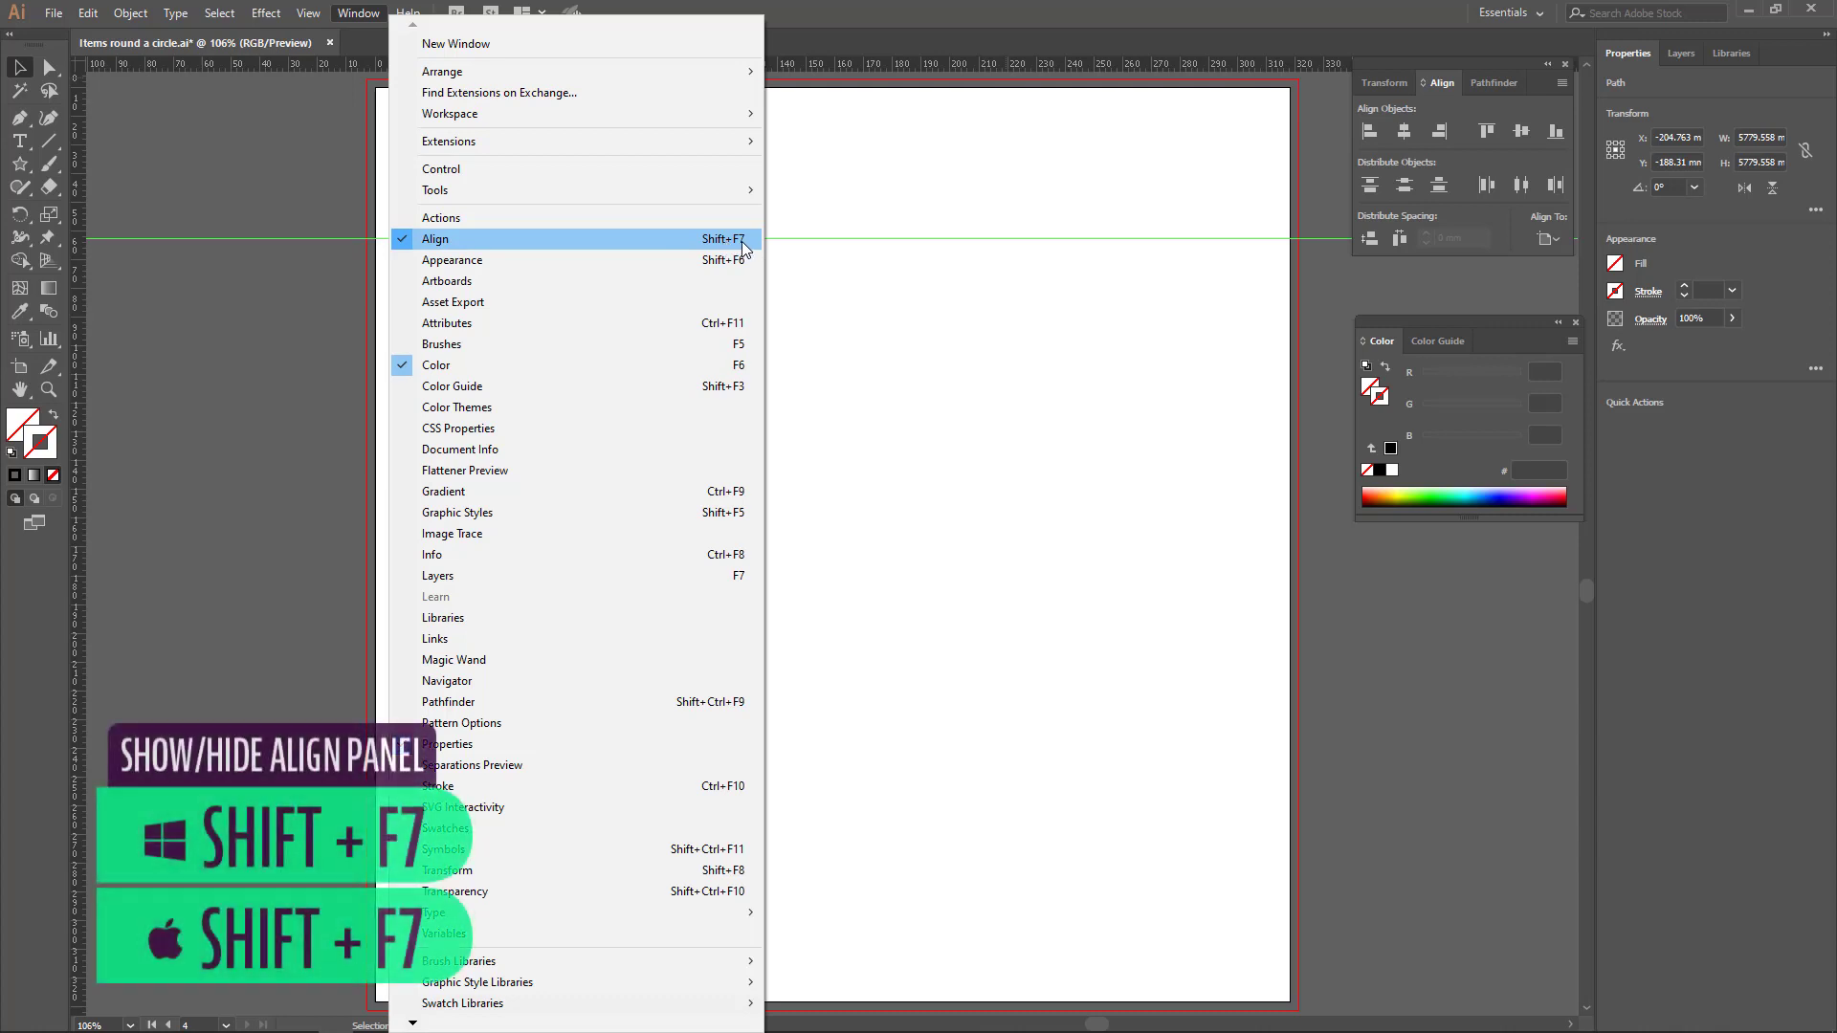
click(1022, 13)
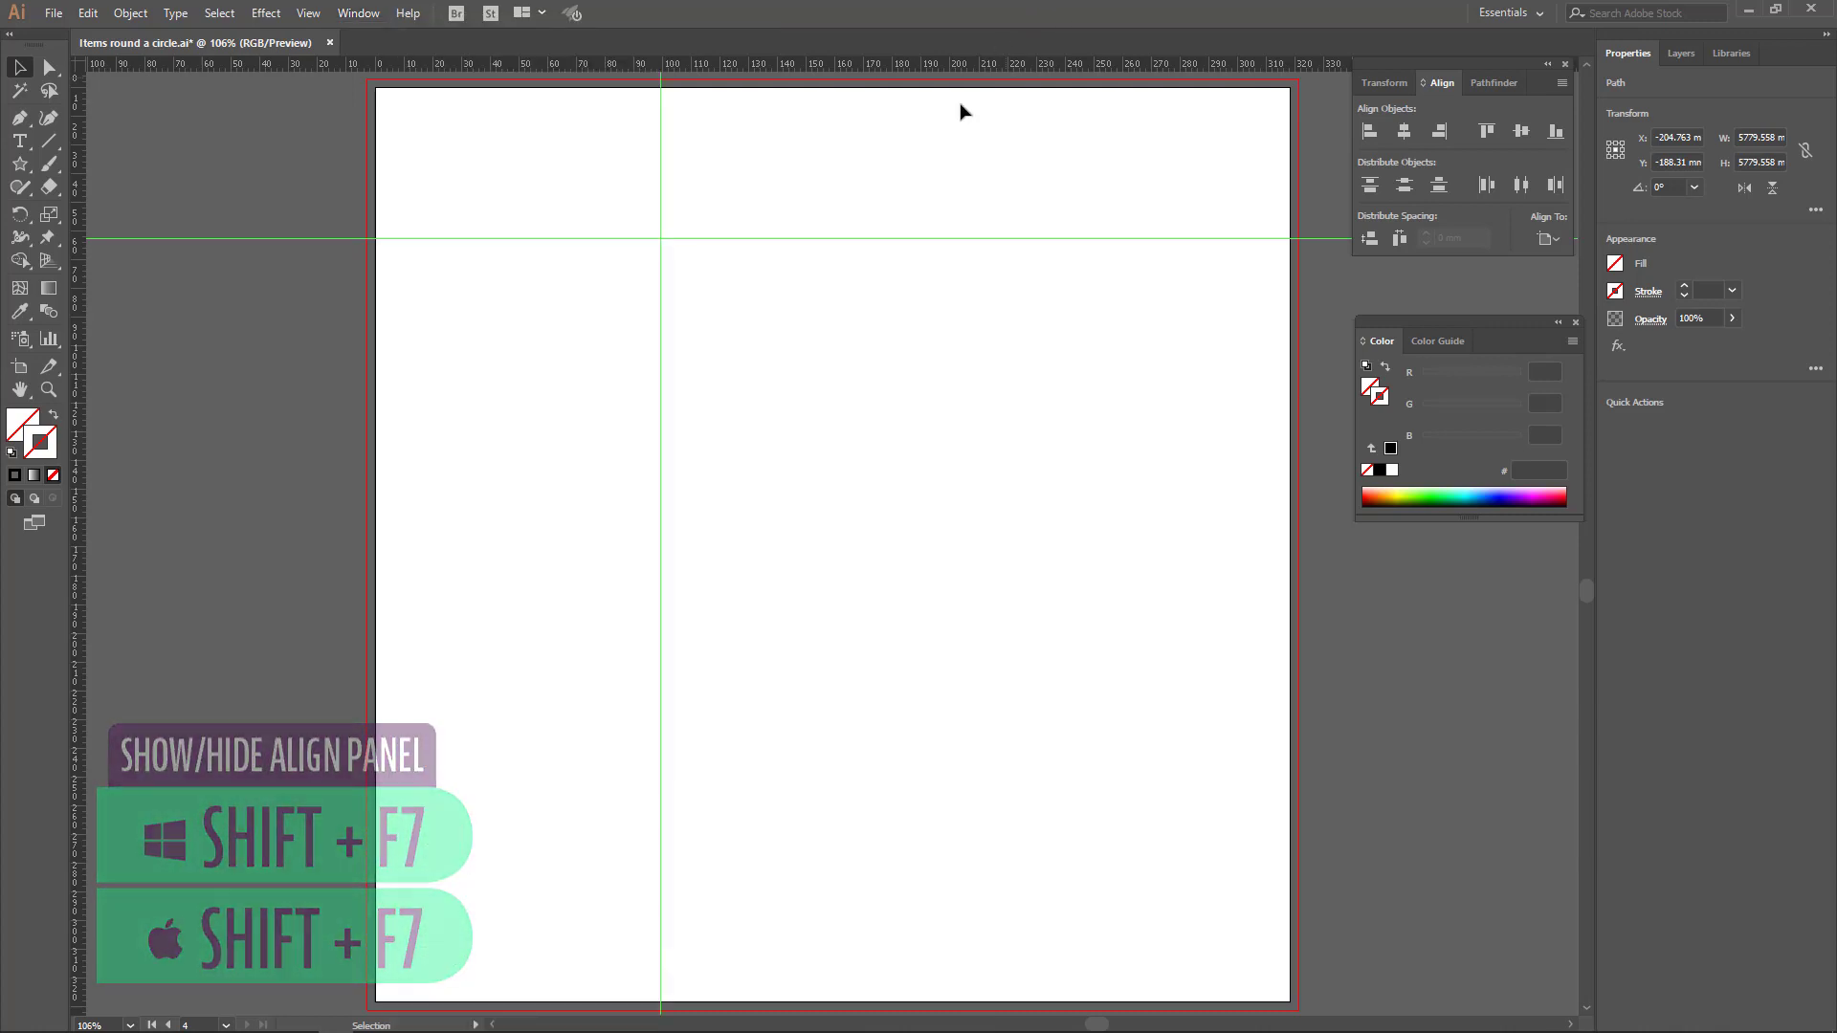
Centre the two guides vertically and horizontally on the artboard and lock them.
drag(579, 184, 841, 373)
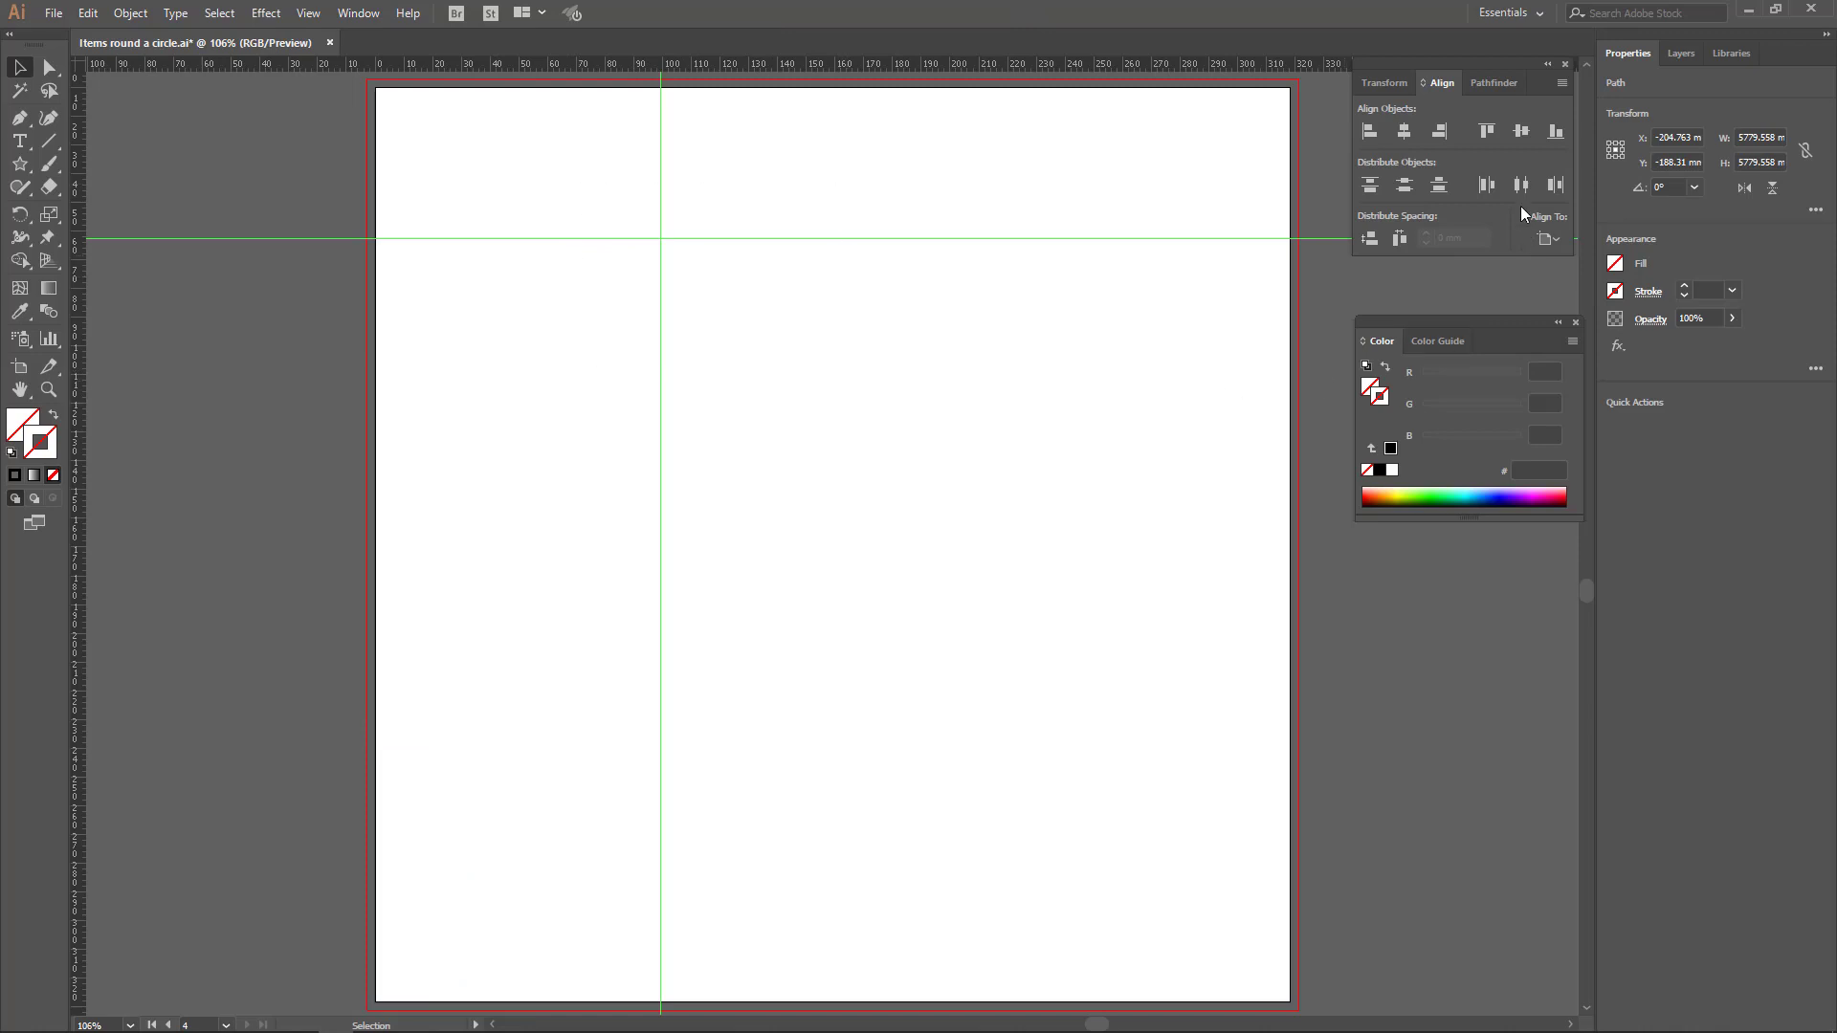
click(1549, 240)
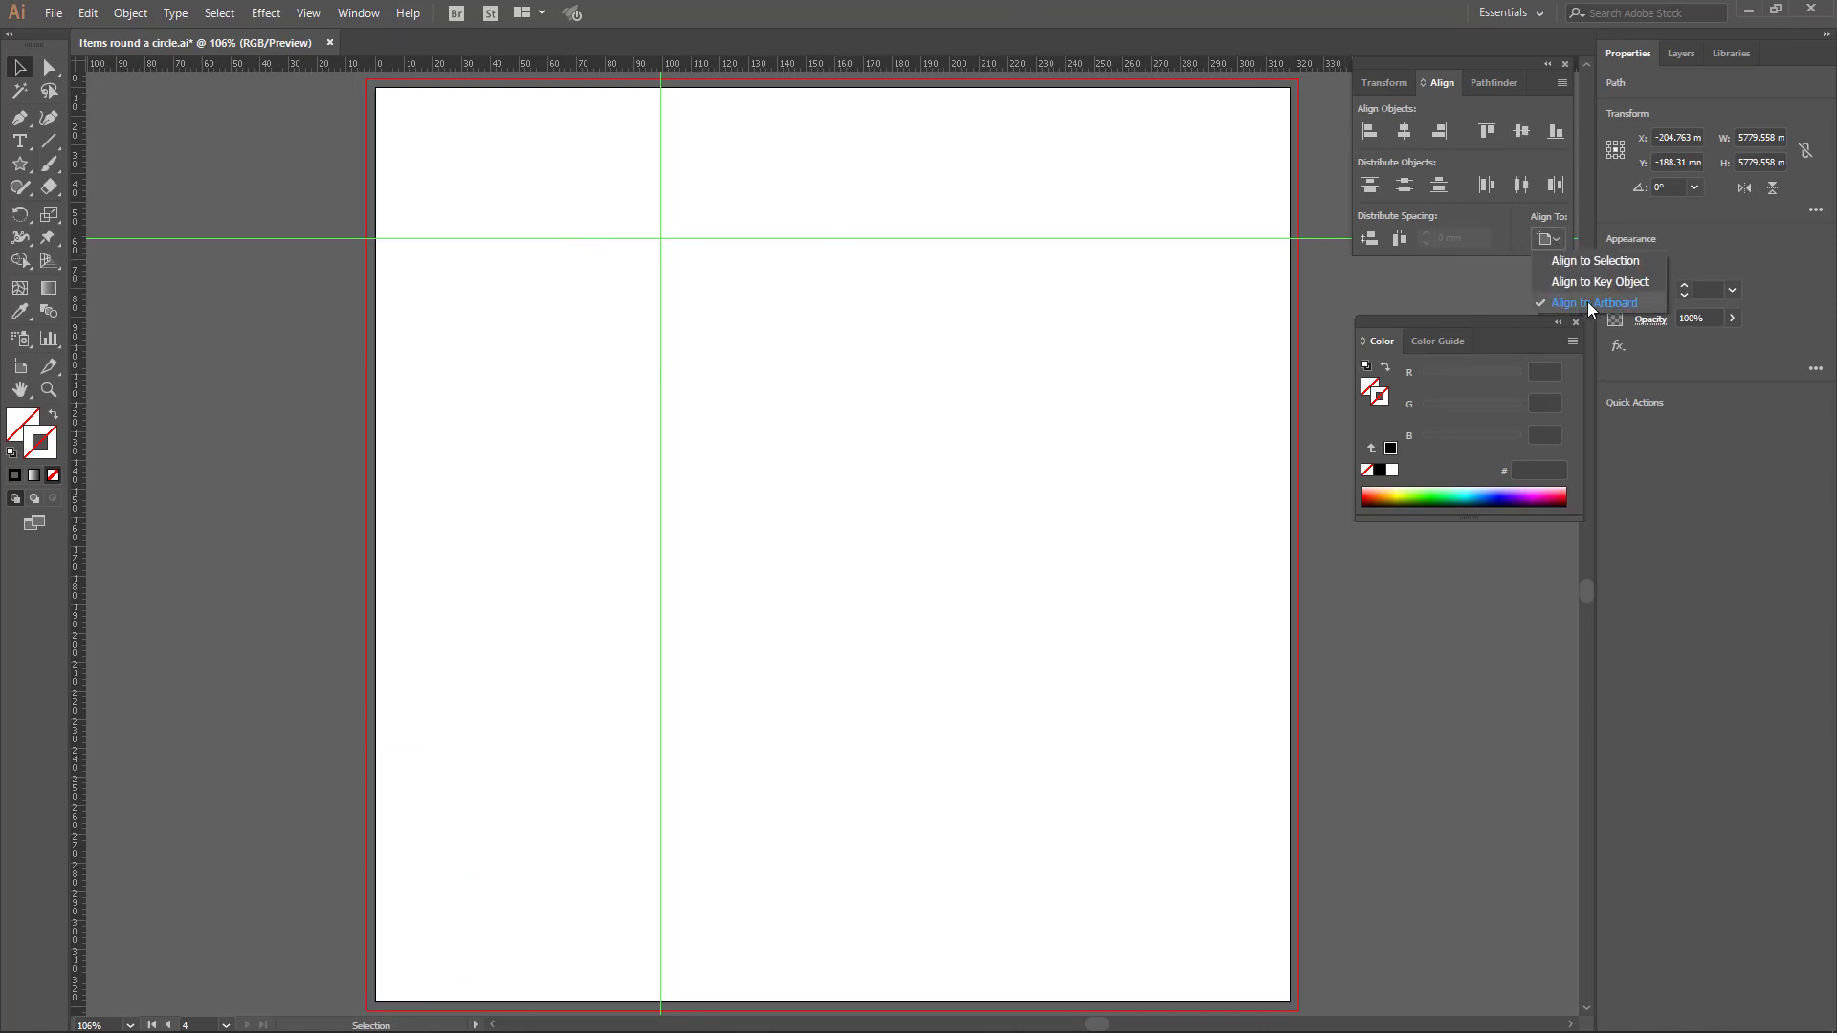
click(1406, 133)
click(1522, 133)
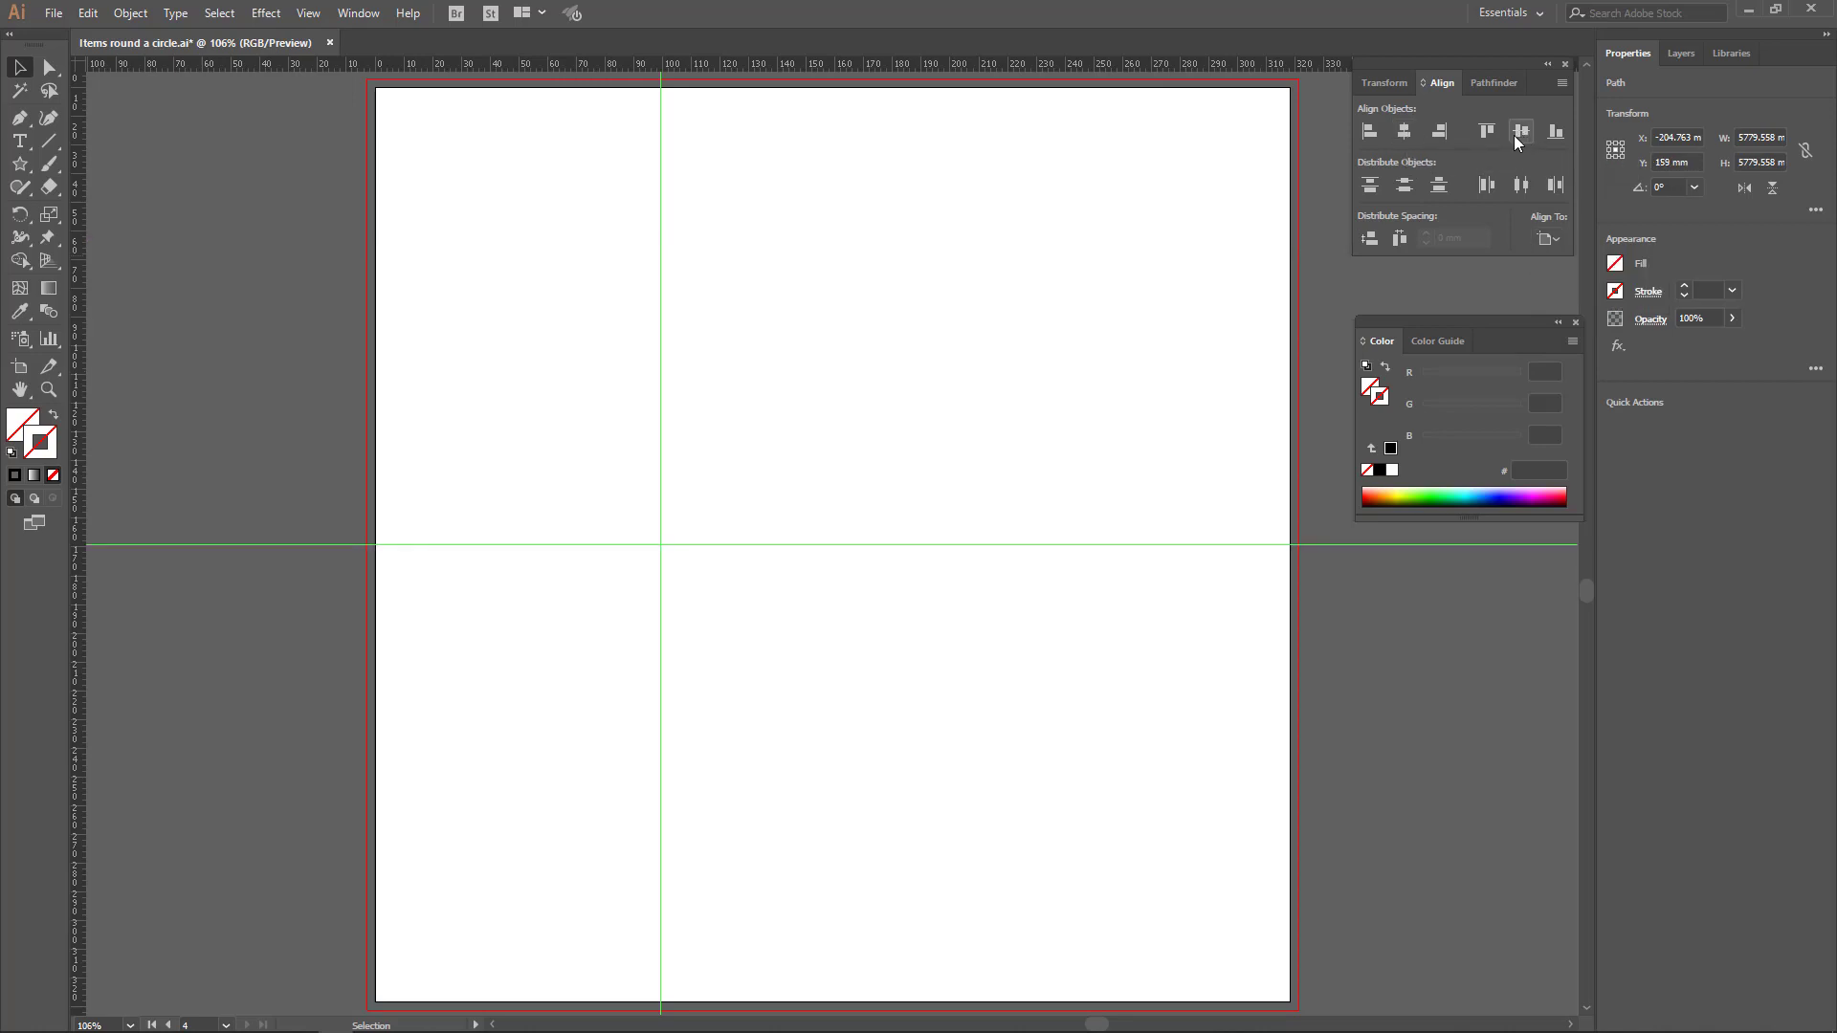
click(1404, 133)
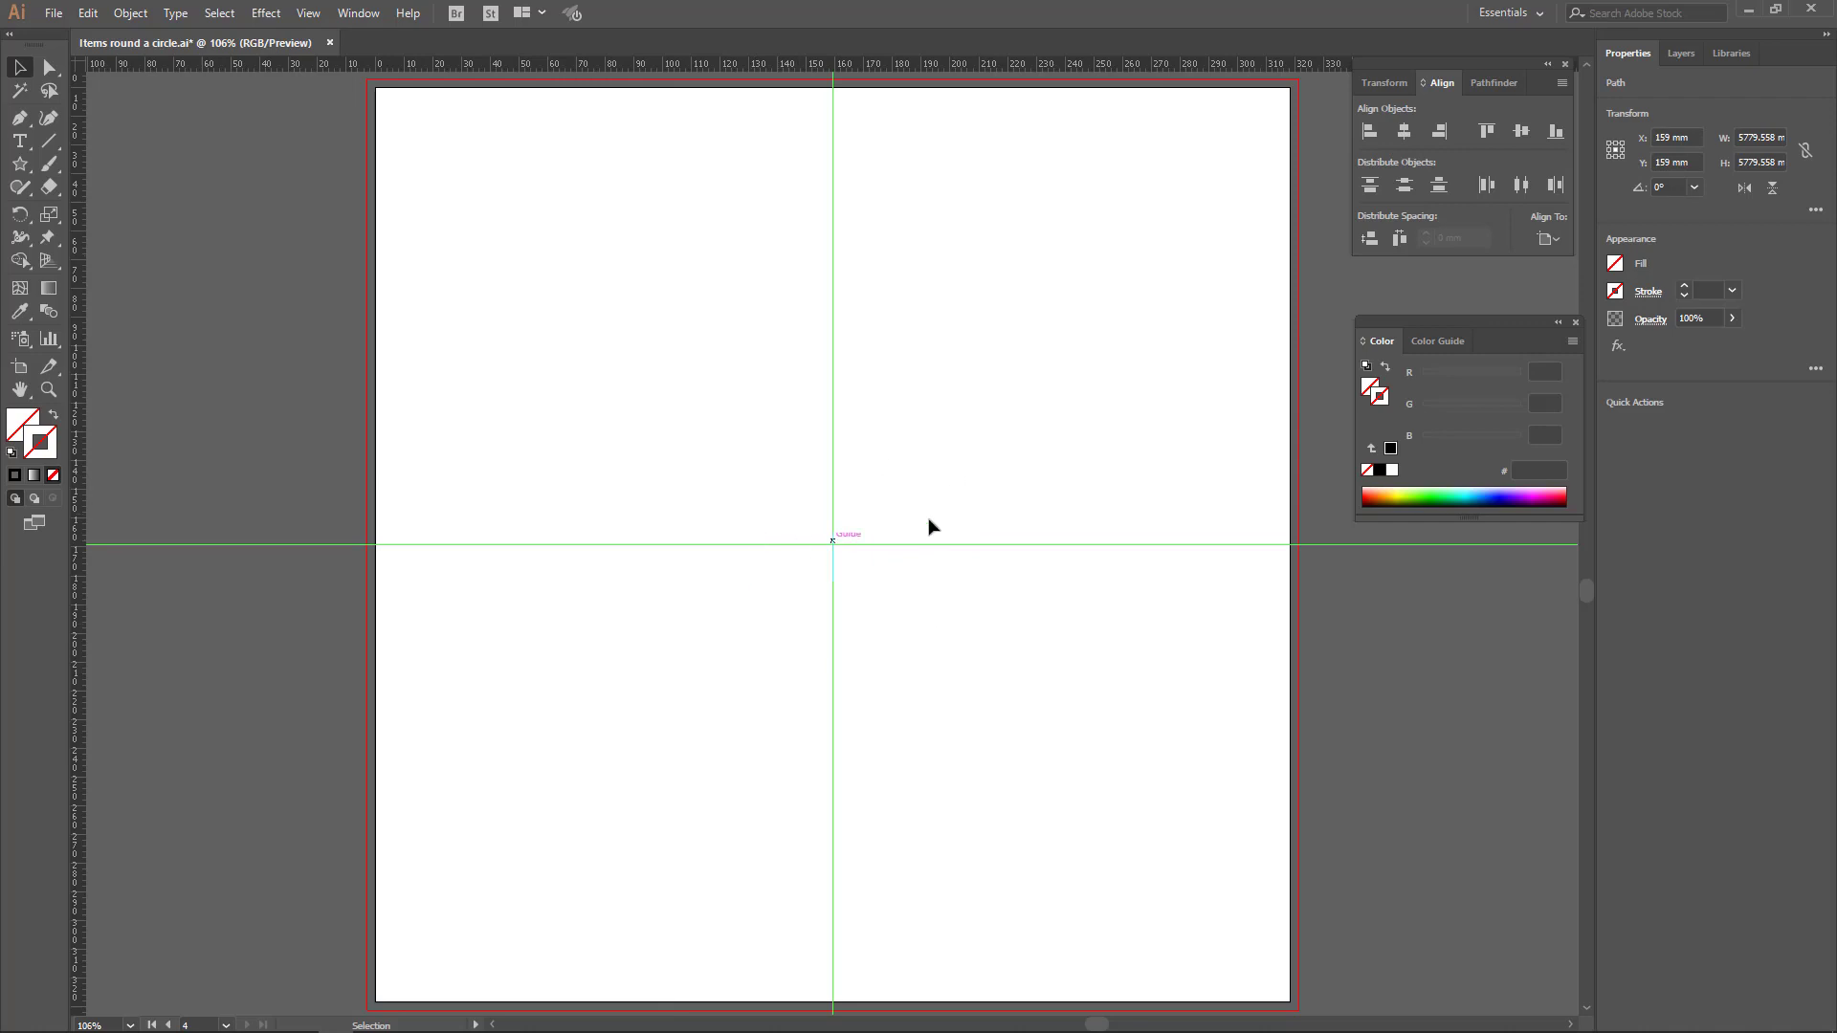
right_click(1036, 294)
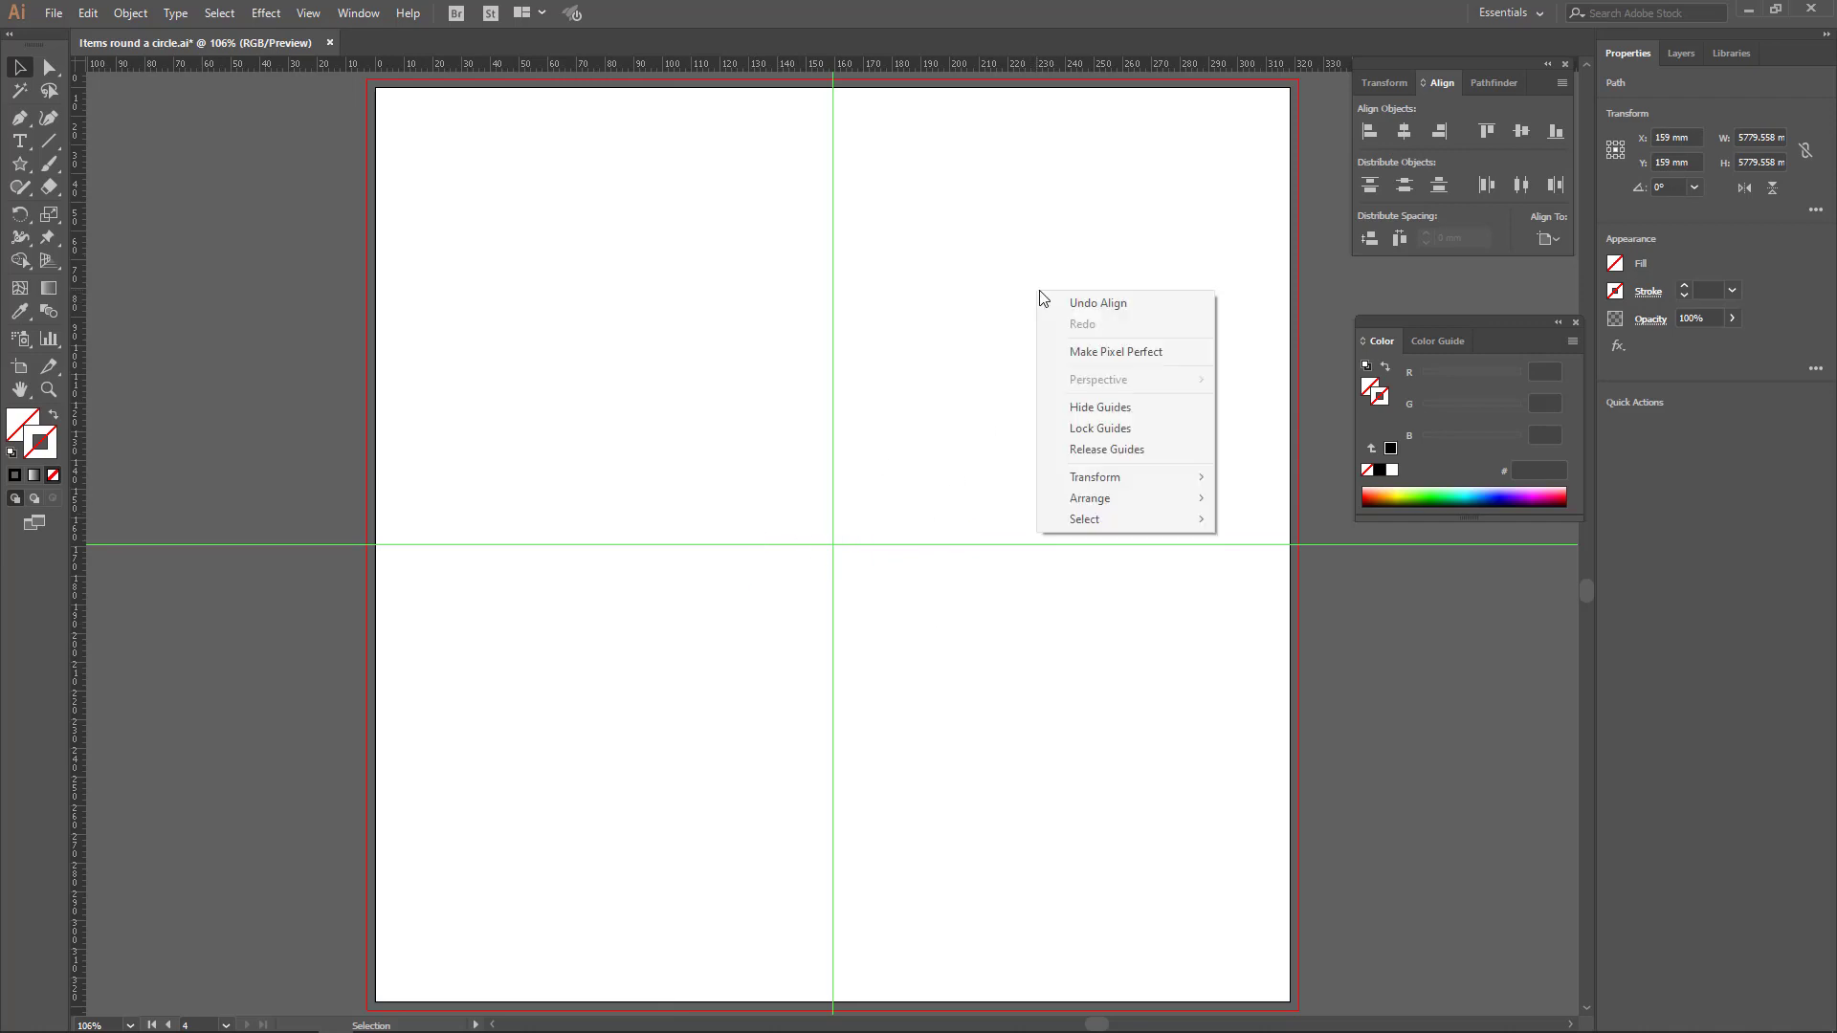
click(1148, 430)
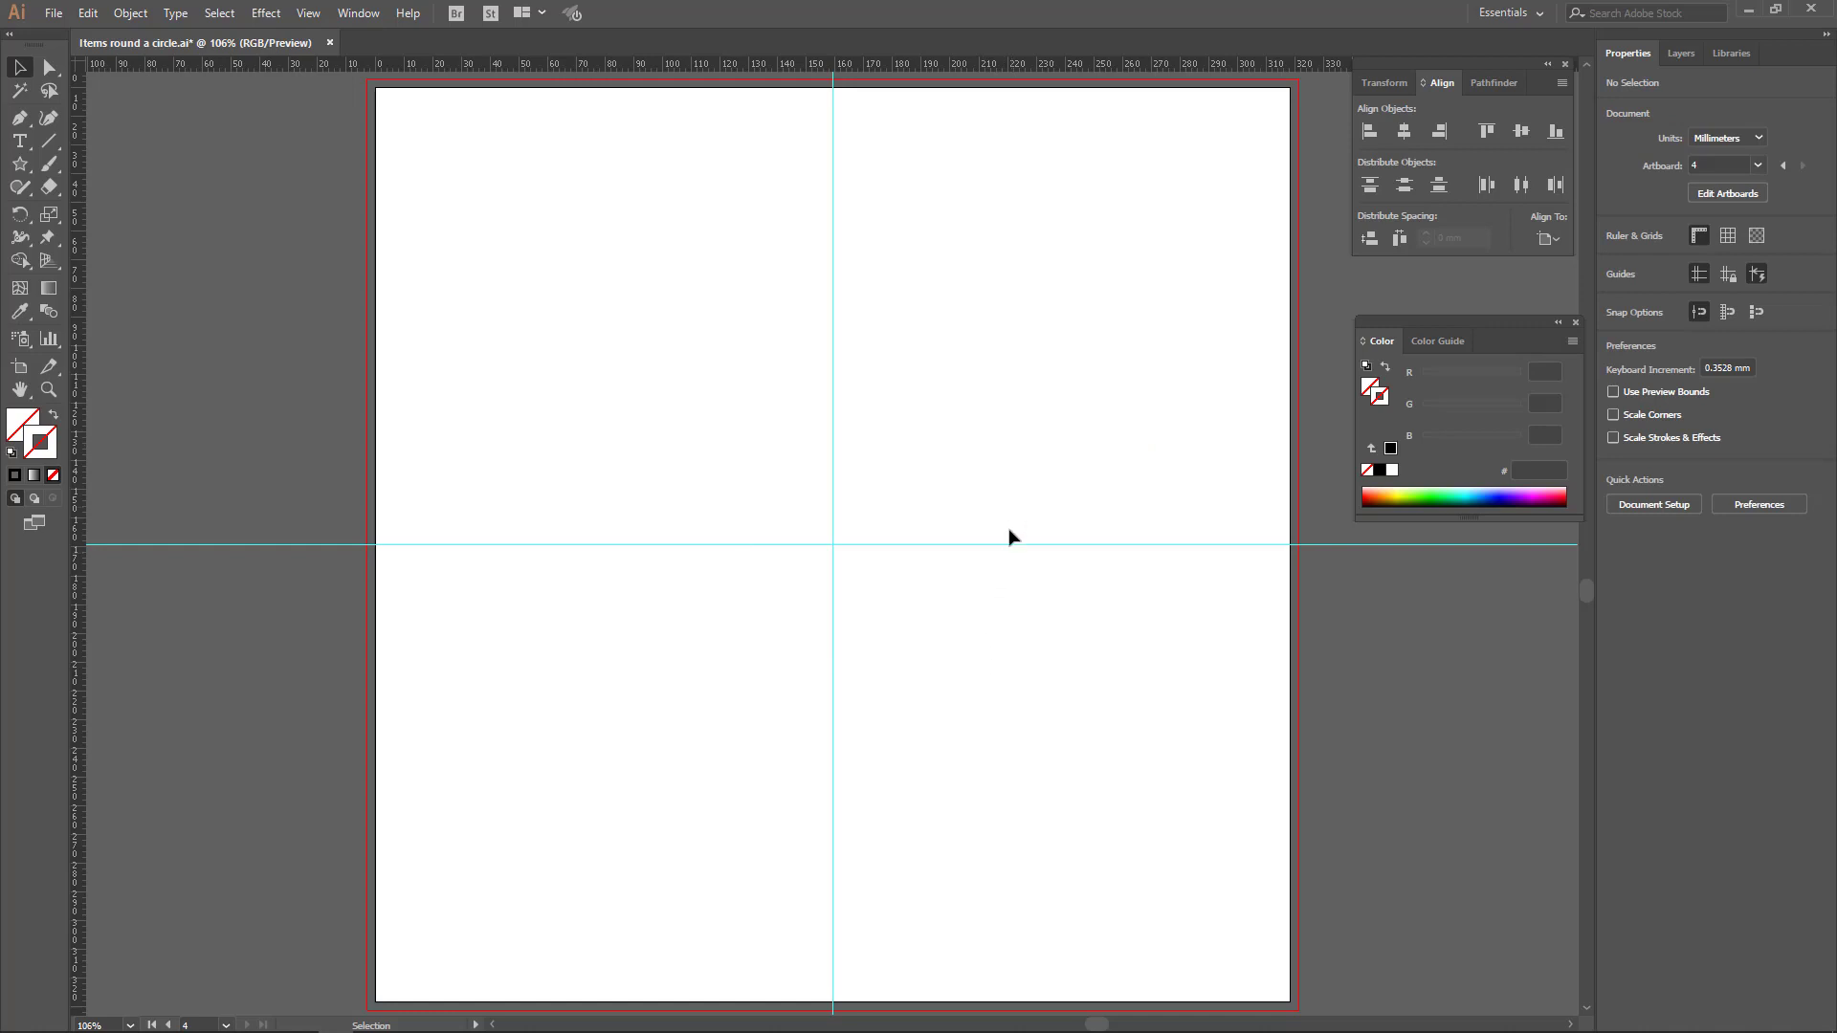
Draw a circle about 144 mm in diameter, centred on the intersection of the guides, with the Ellipse tool.
click(25, 167)
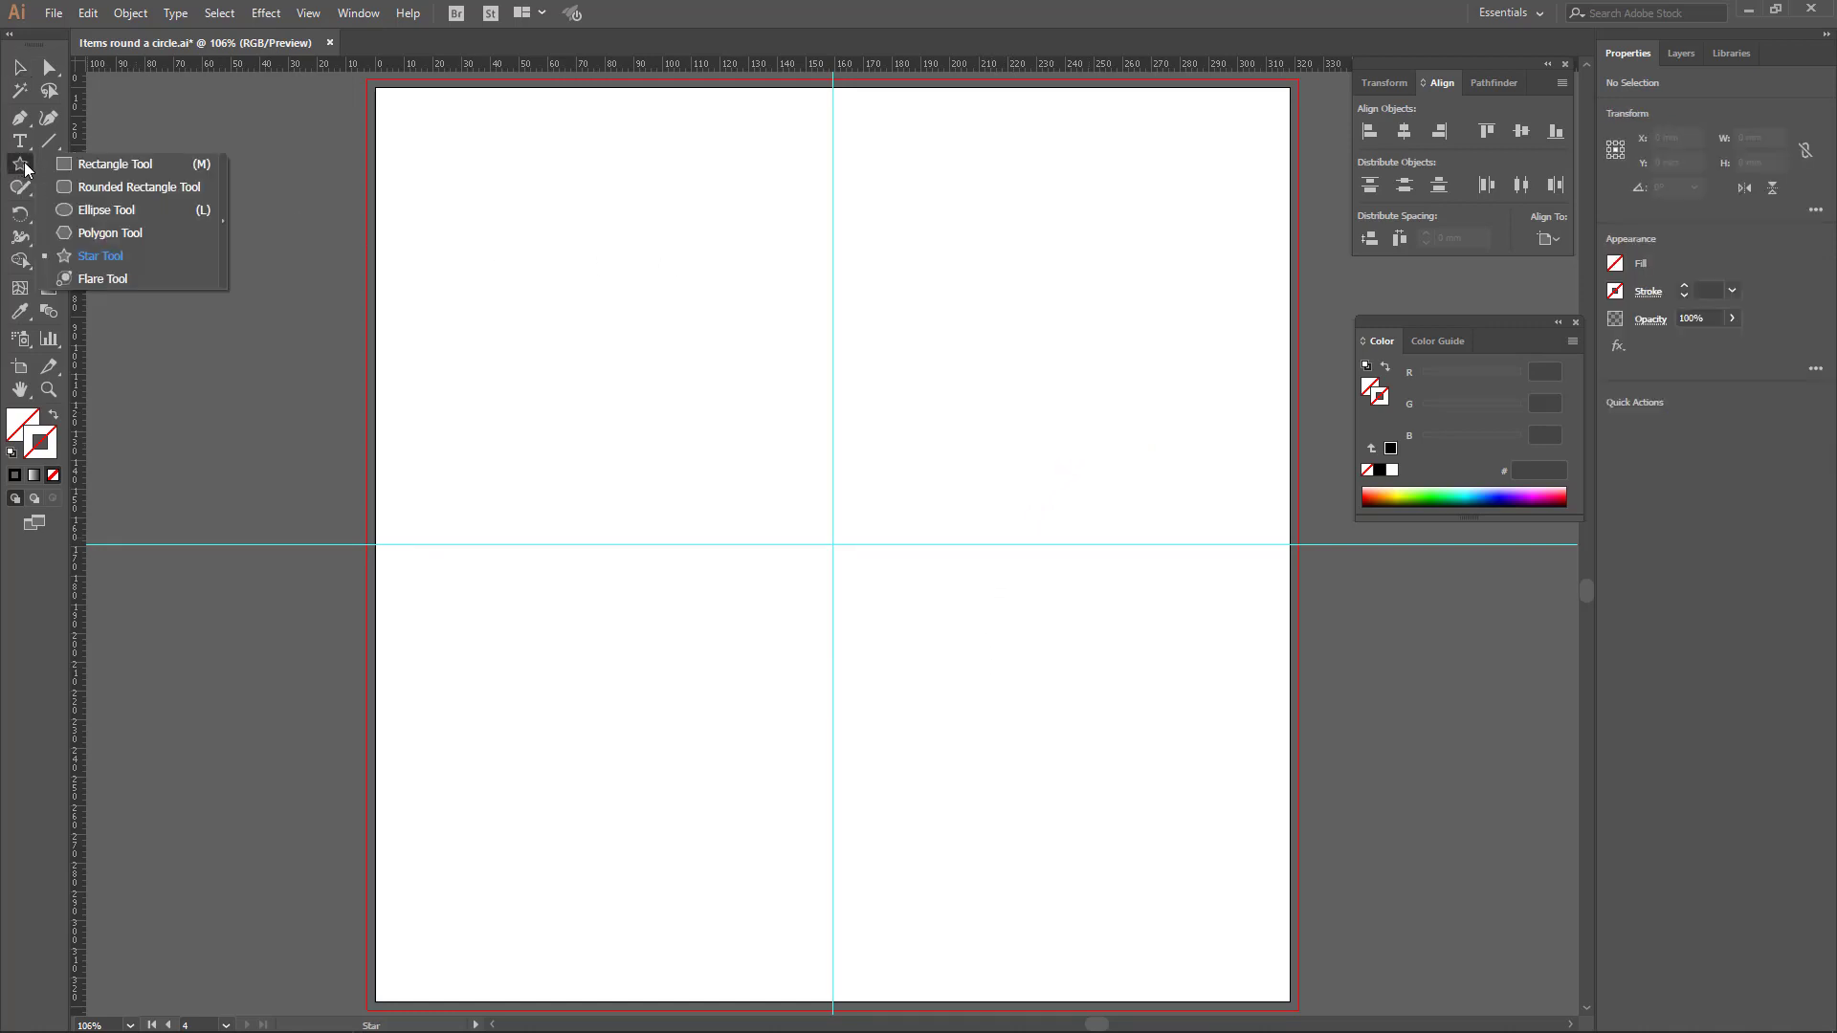
click(137, 212)
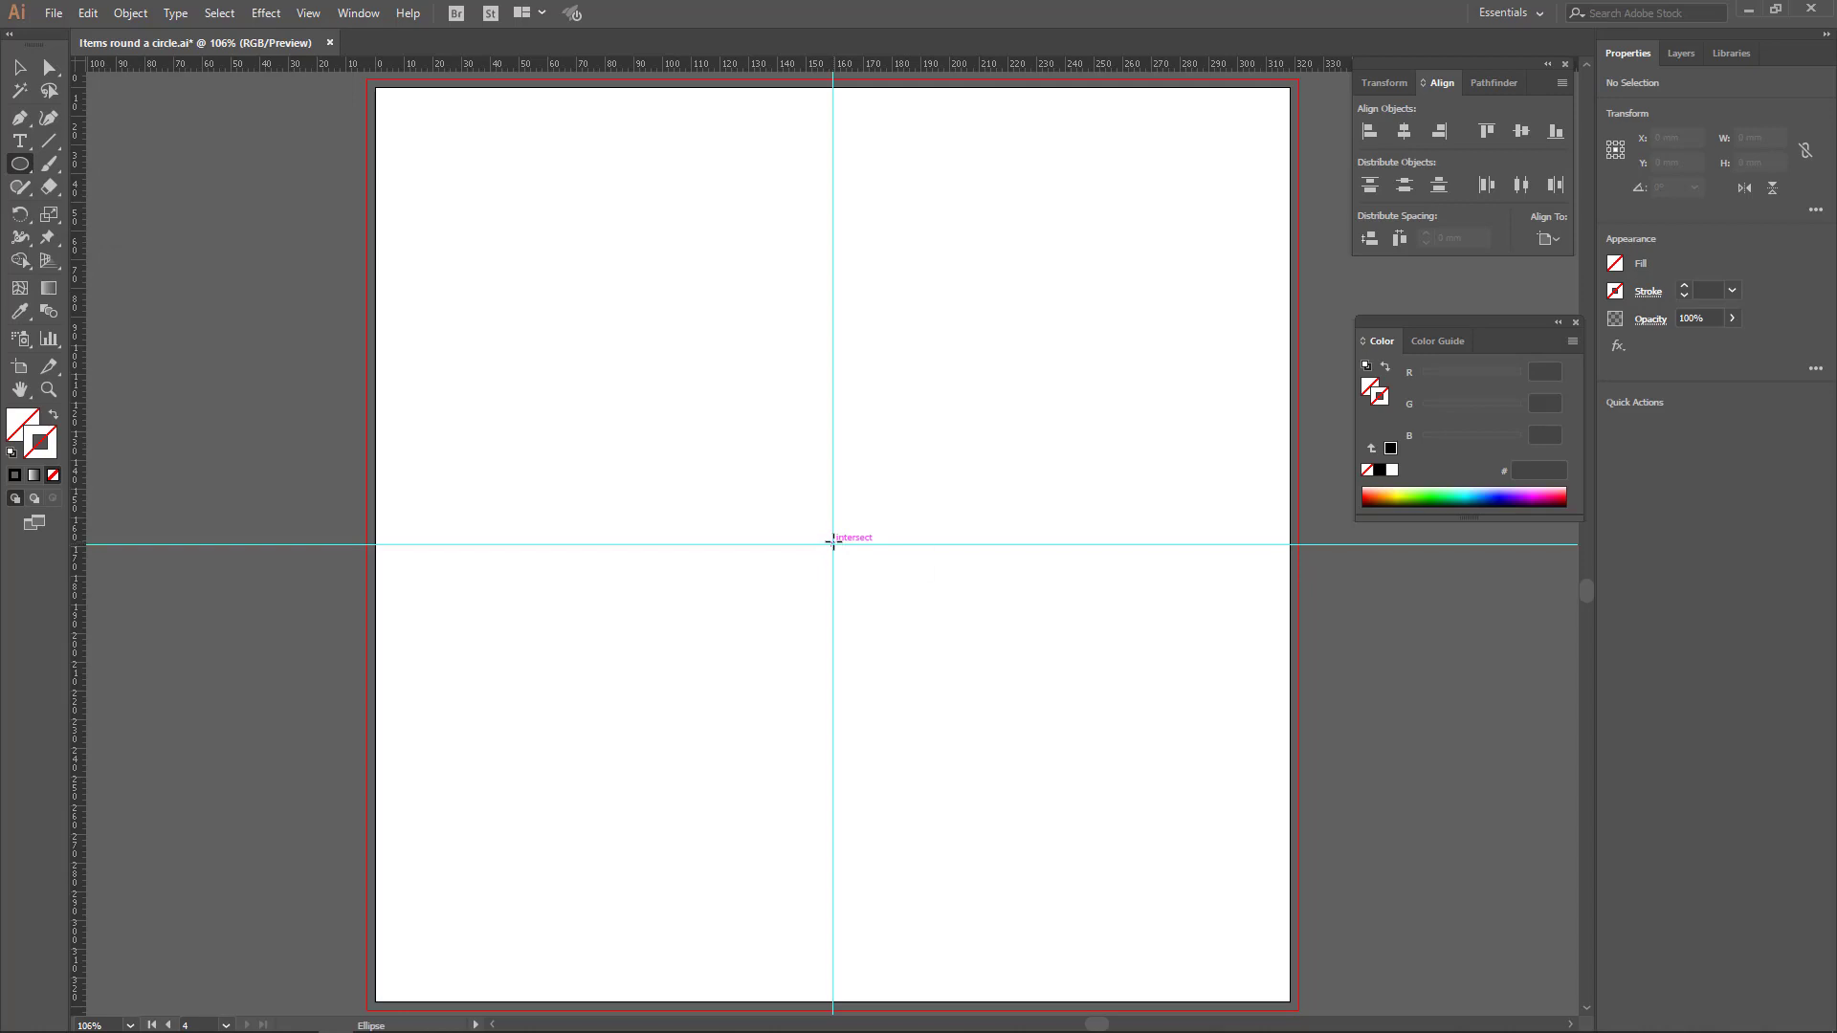
drag(831, 545, 1040, 754)
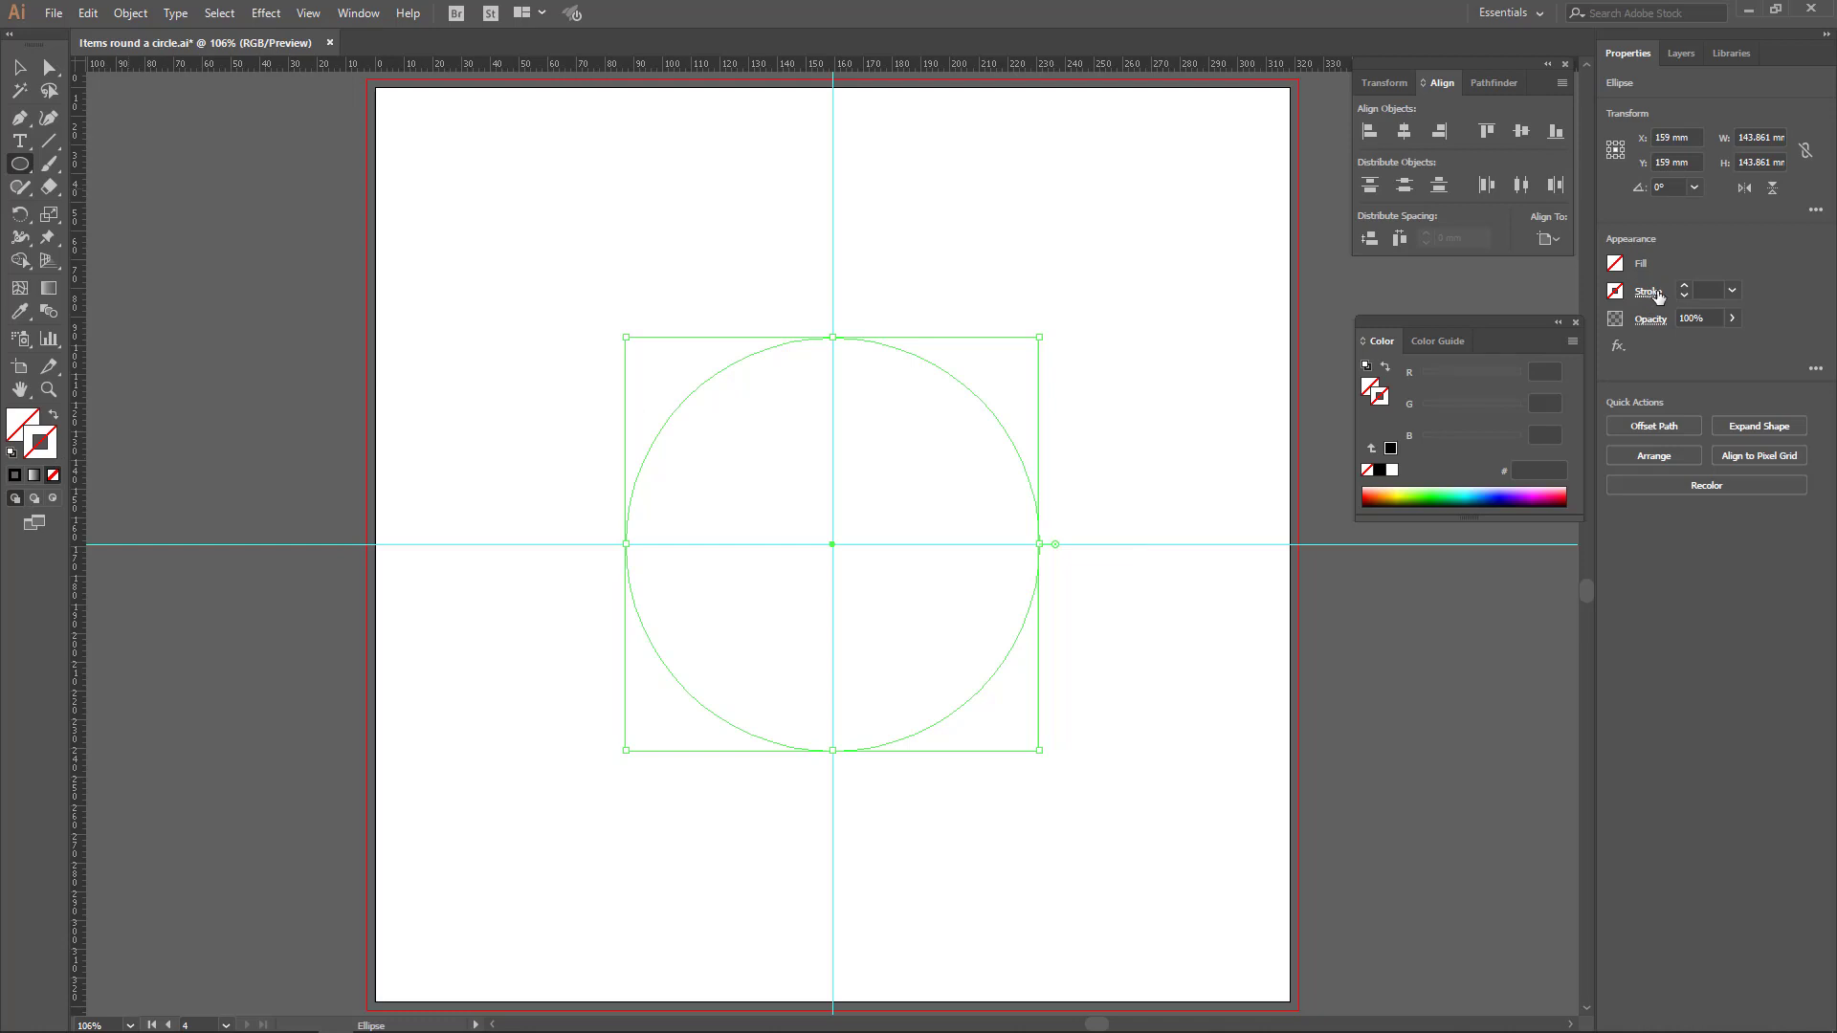
Give the circle a 16 pt stroke and deselect it.
click(1734, 297)
click(1733, 292)
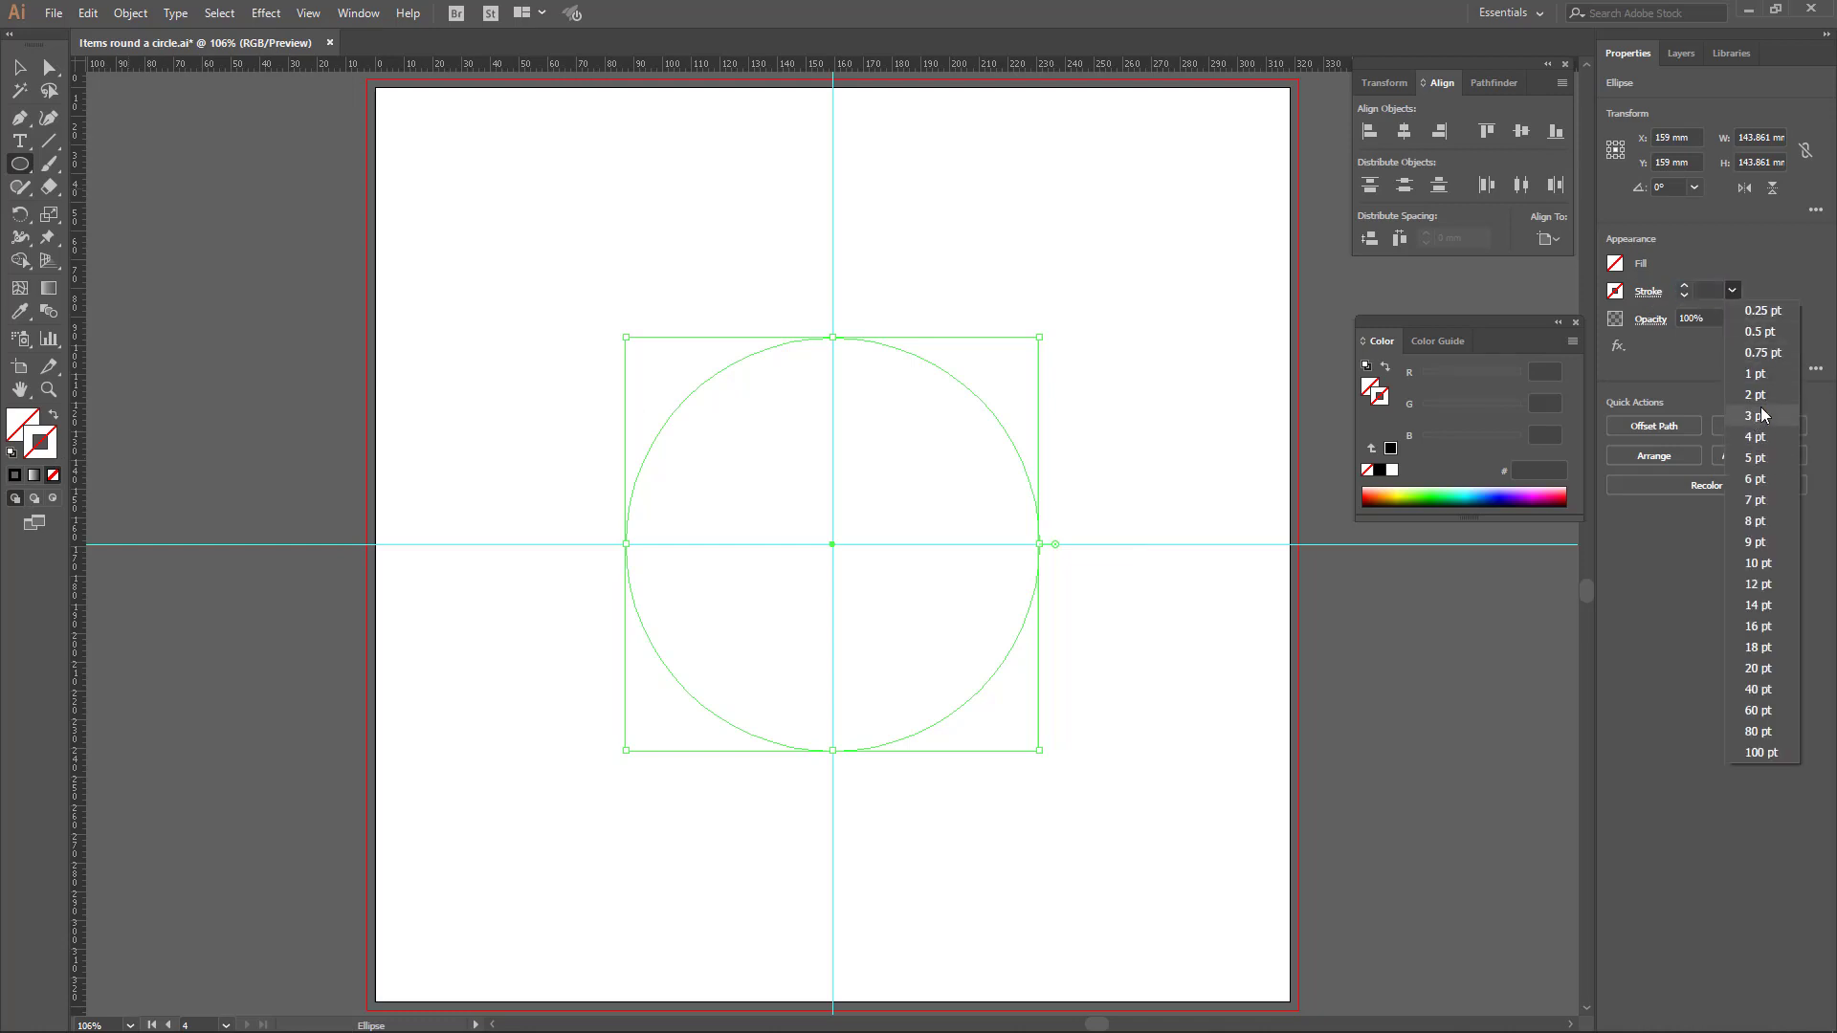
click(1769, 629)
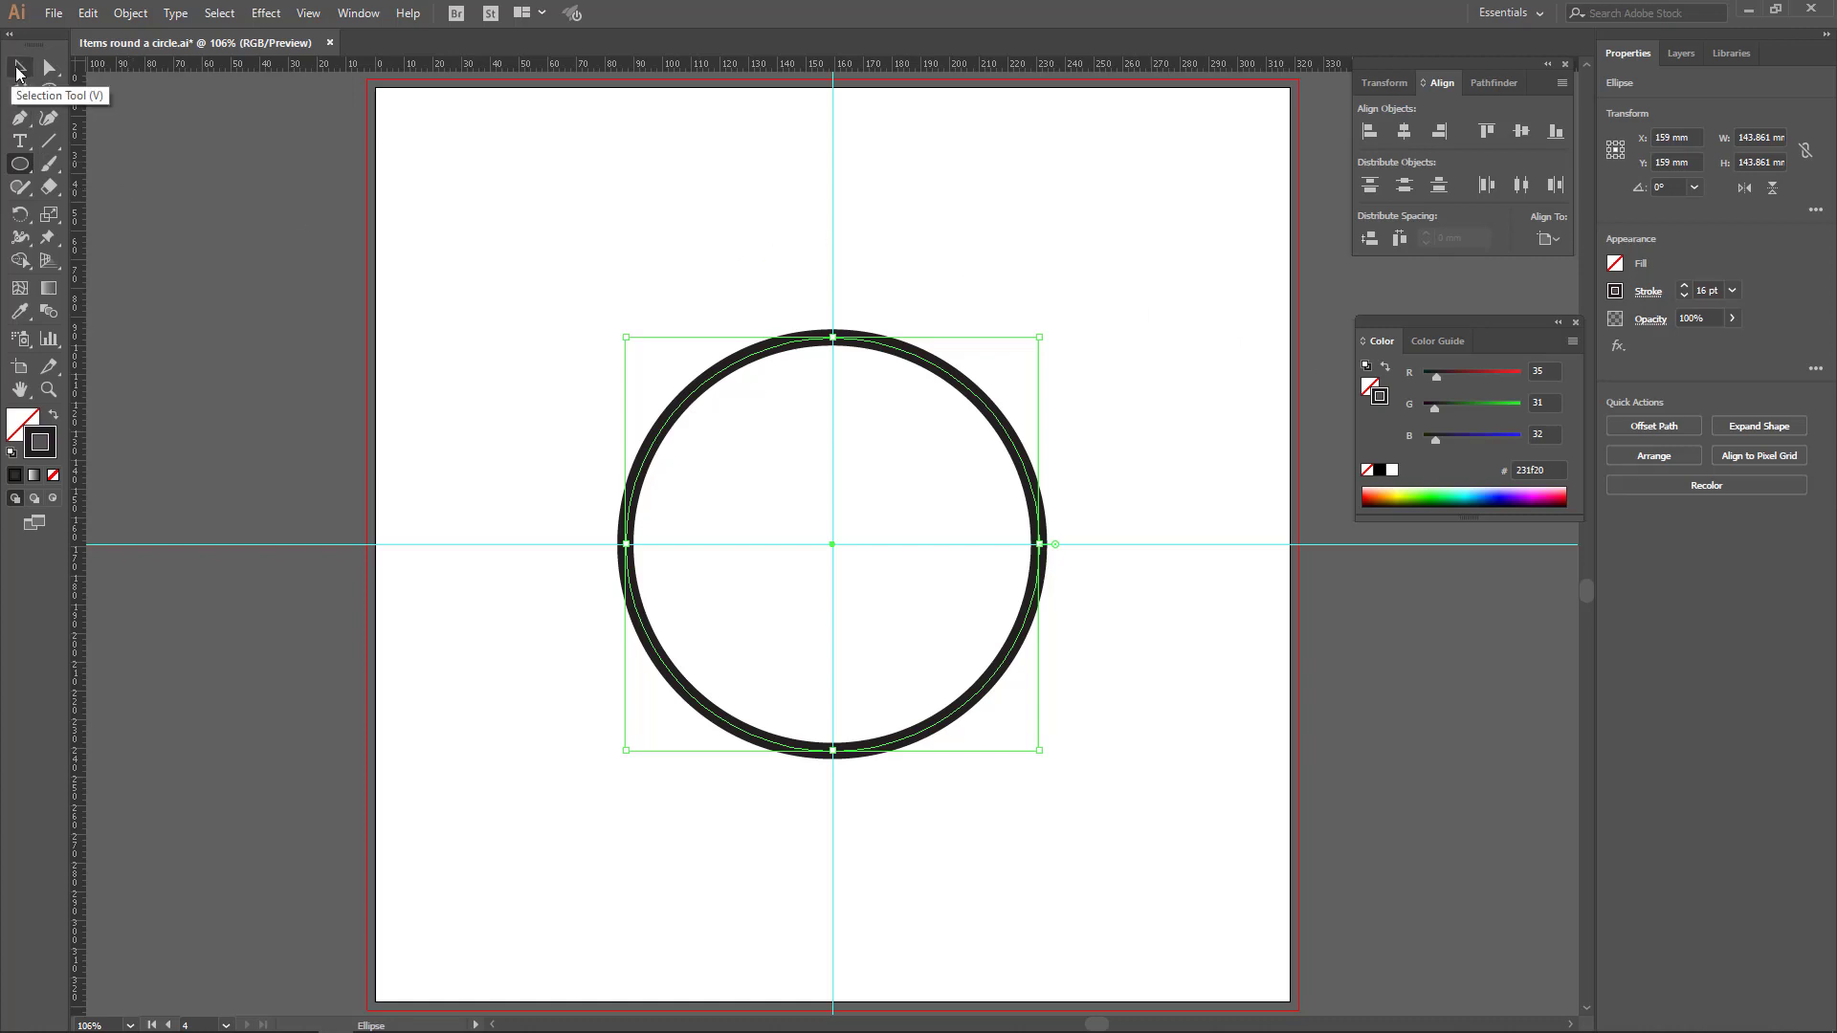
click(17, 72)
click(601, 233)
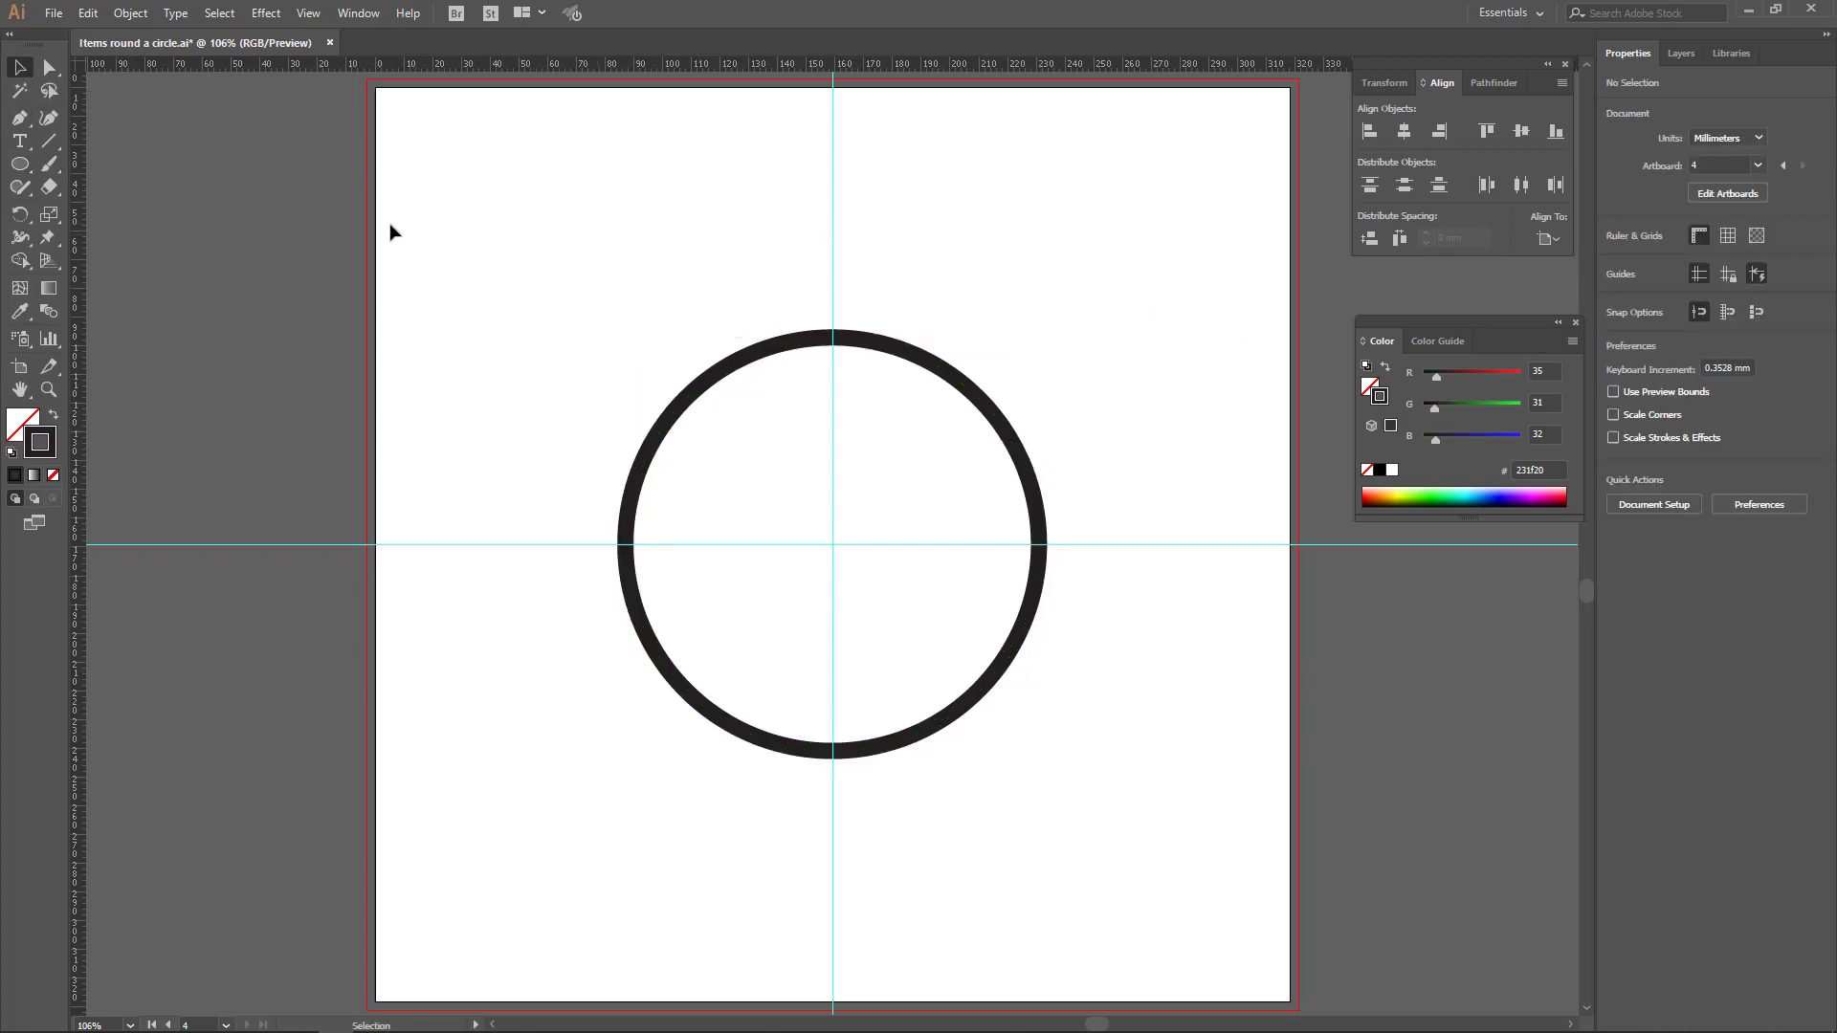
Draw a five-pointed star about 18 mm wide on the vertical guide above the circle, and swap its fill and stroke.
click(19, 166)
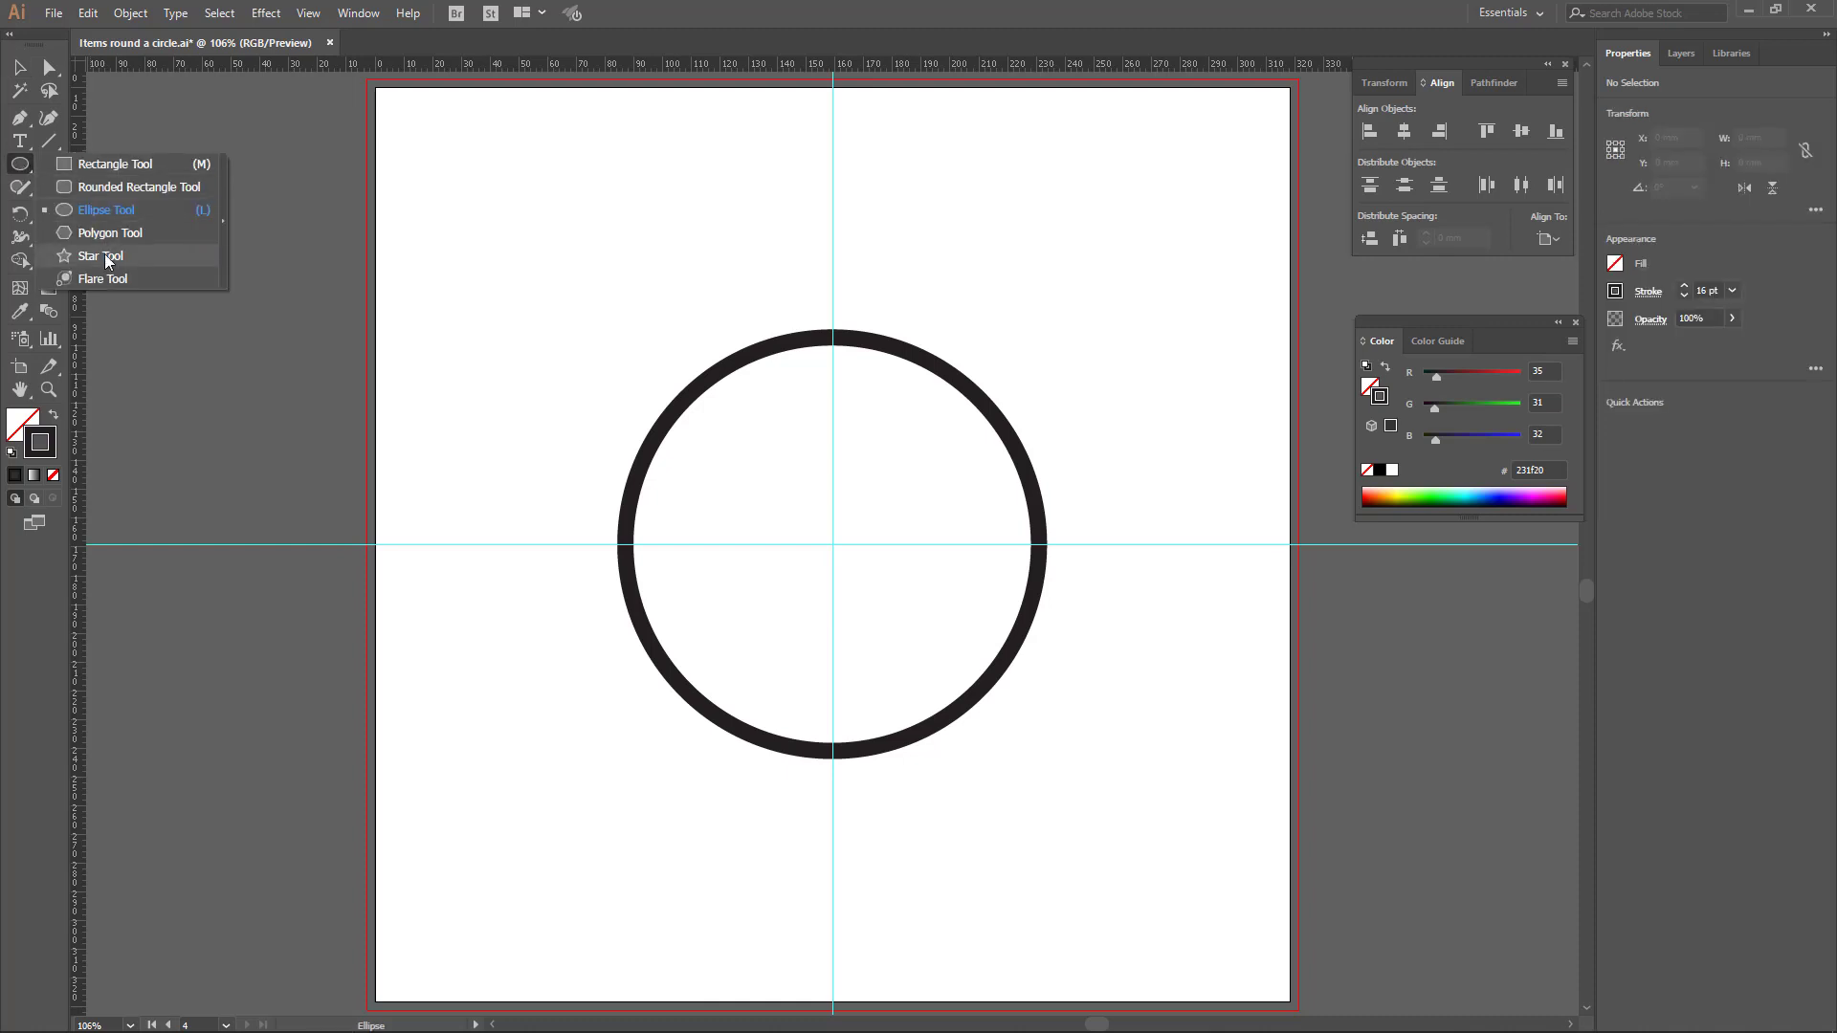
click(105, 256)
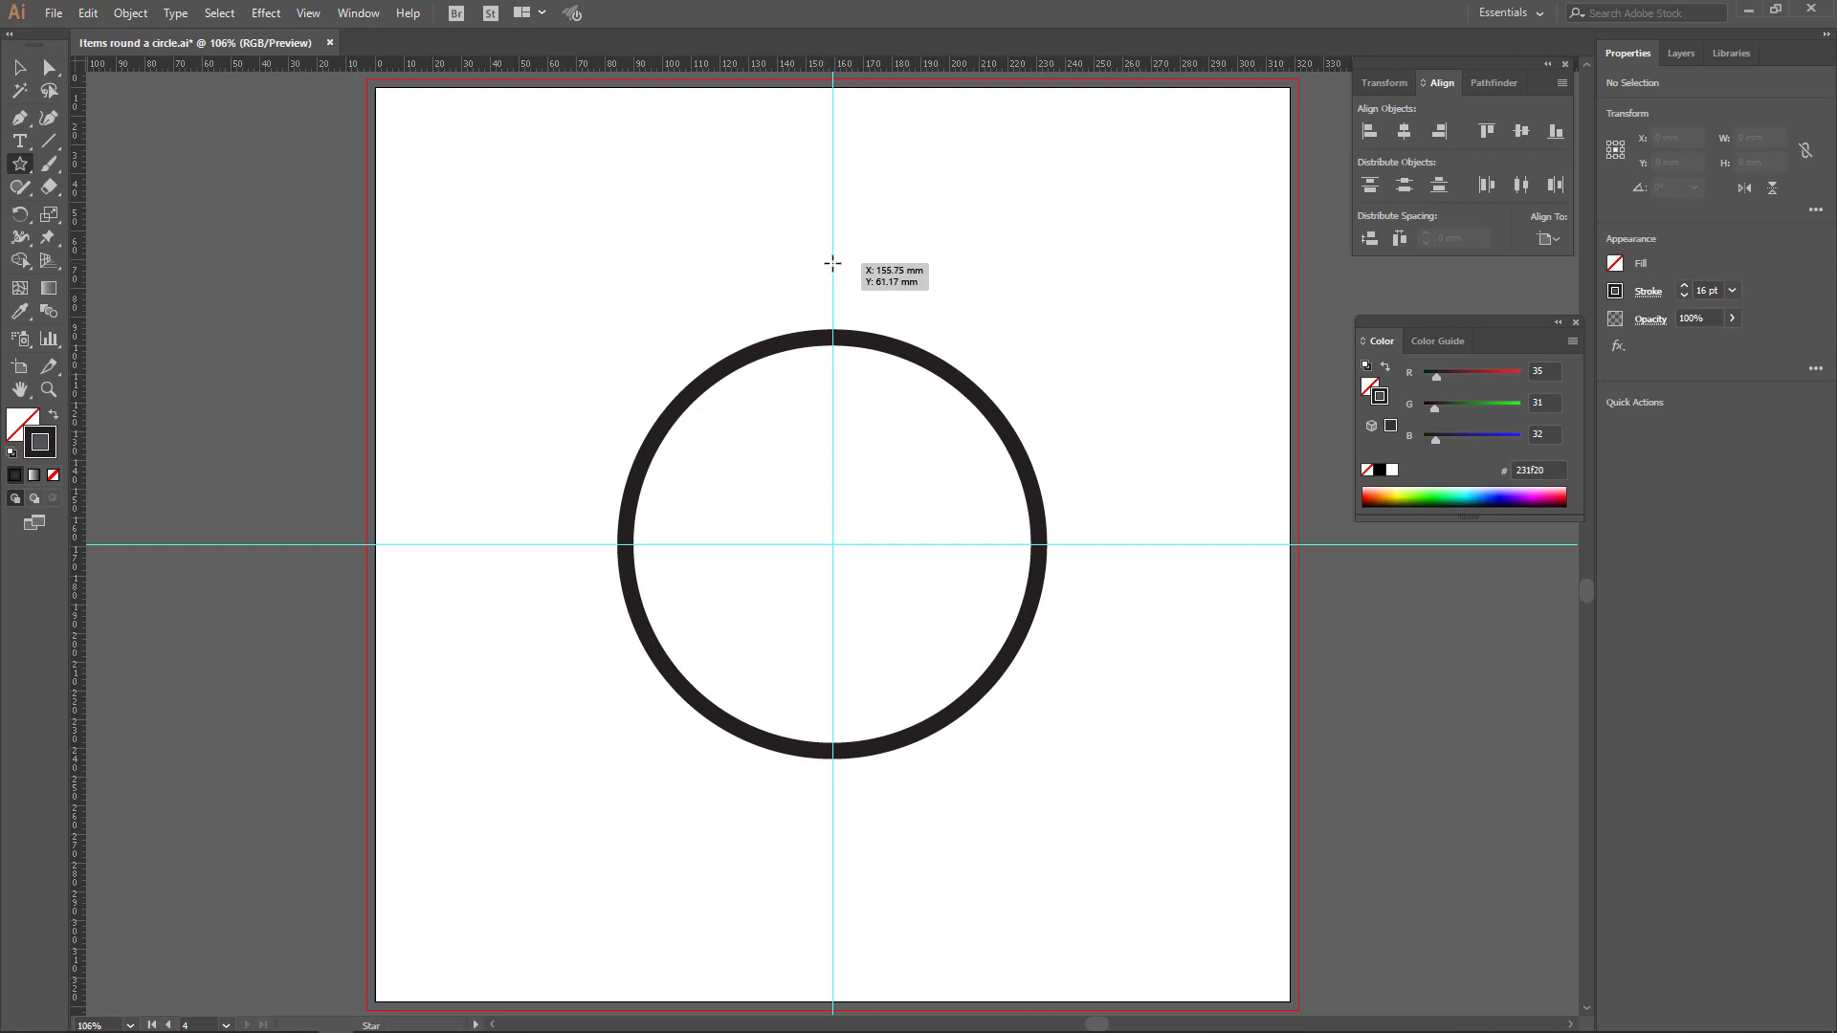
drag(832, 266, 858, 278)
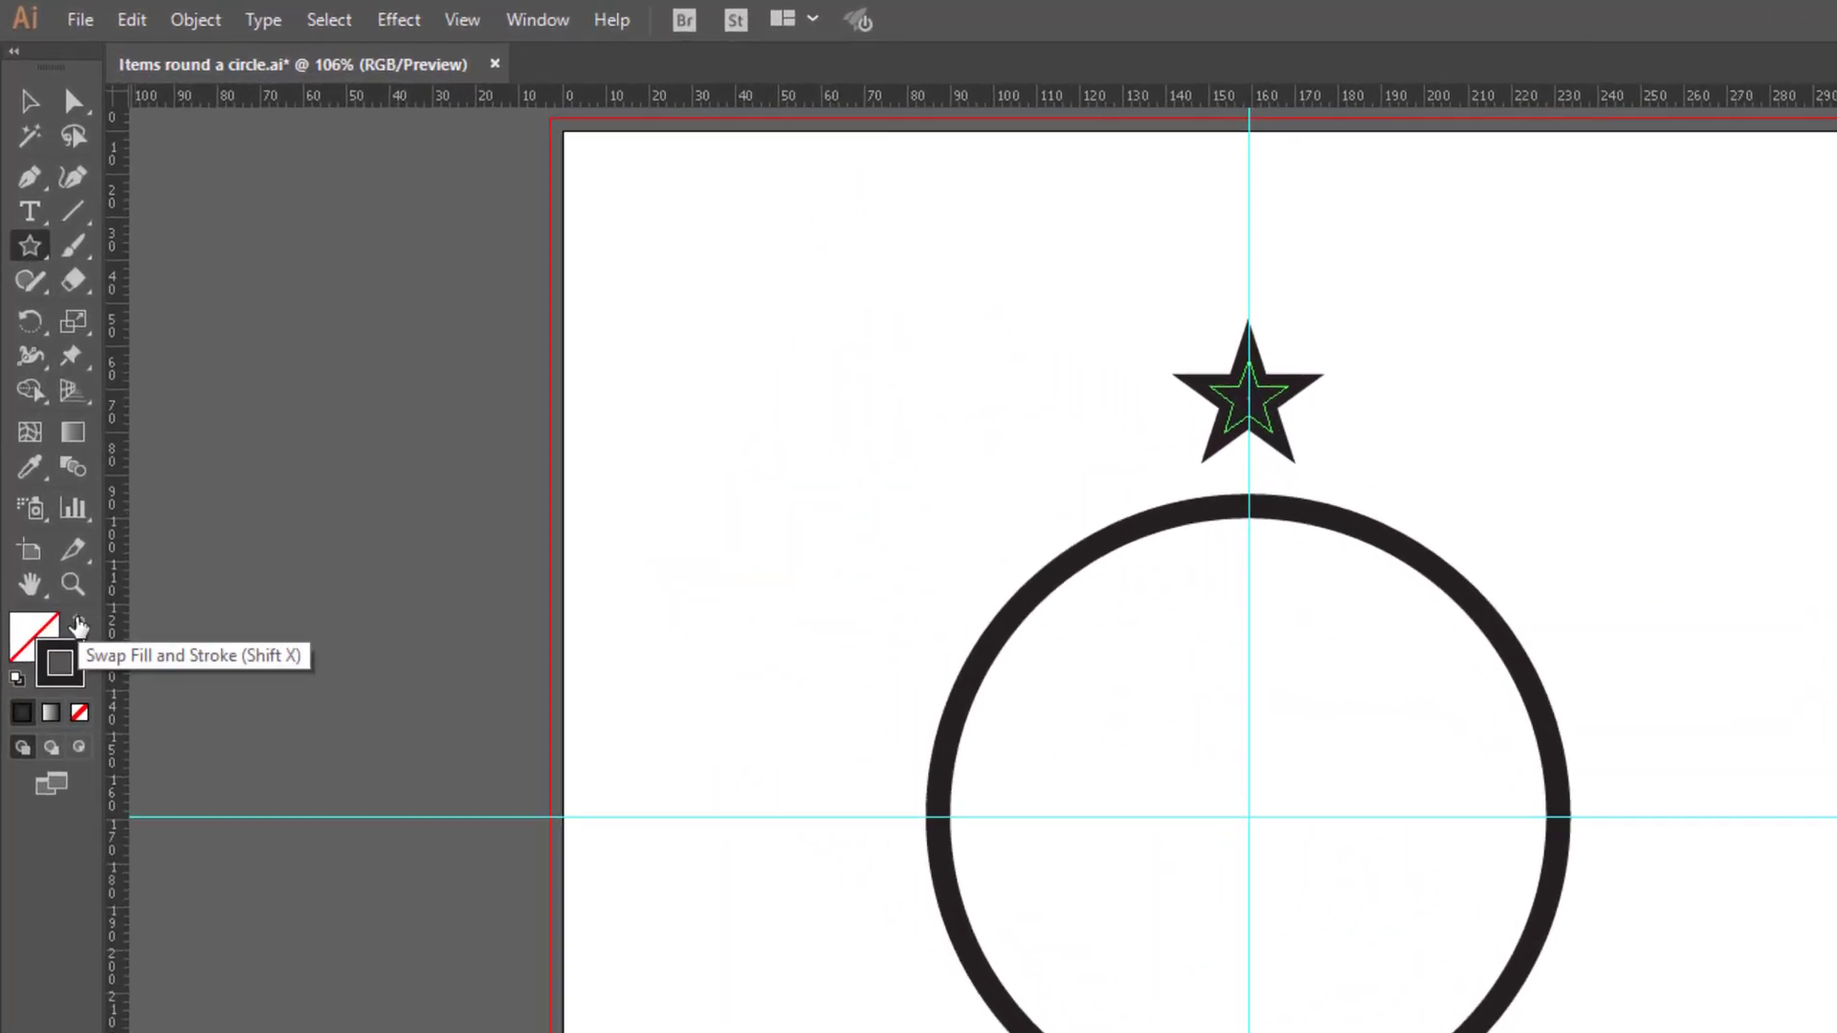
click(82, 655)
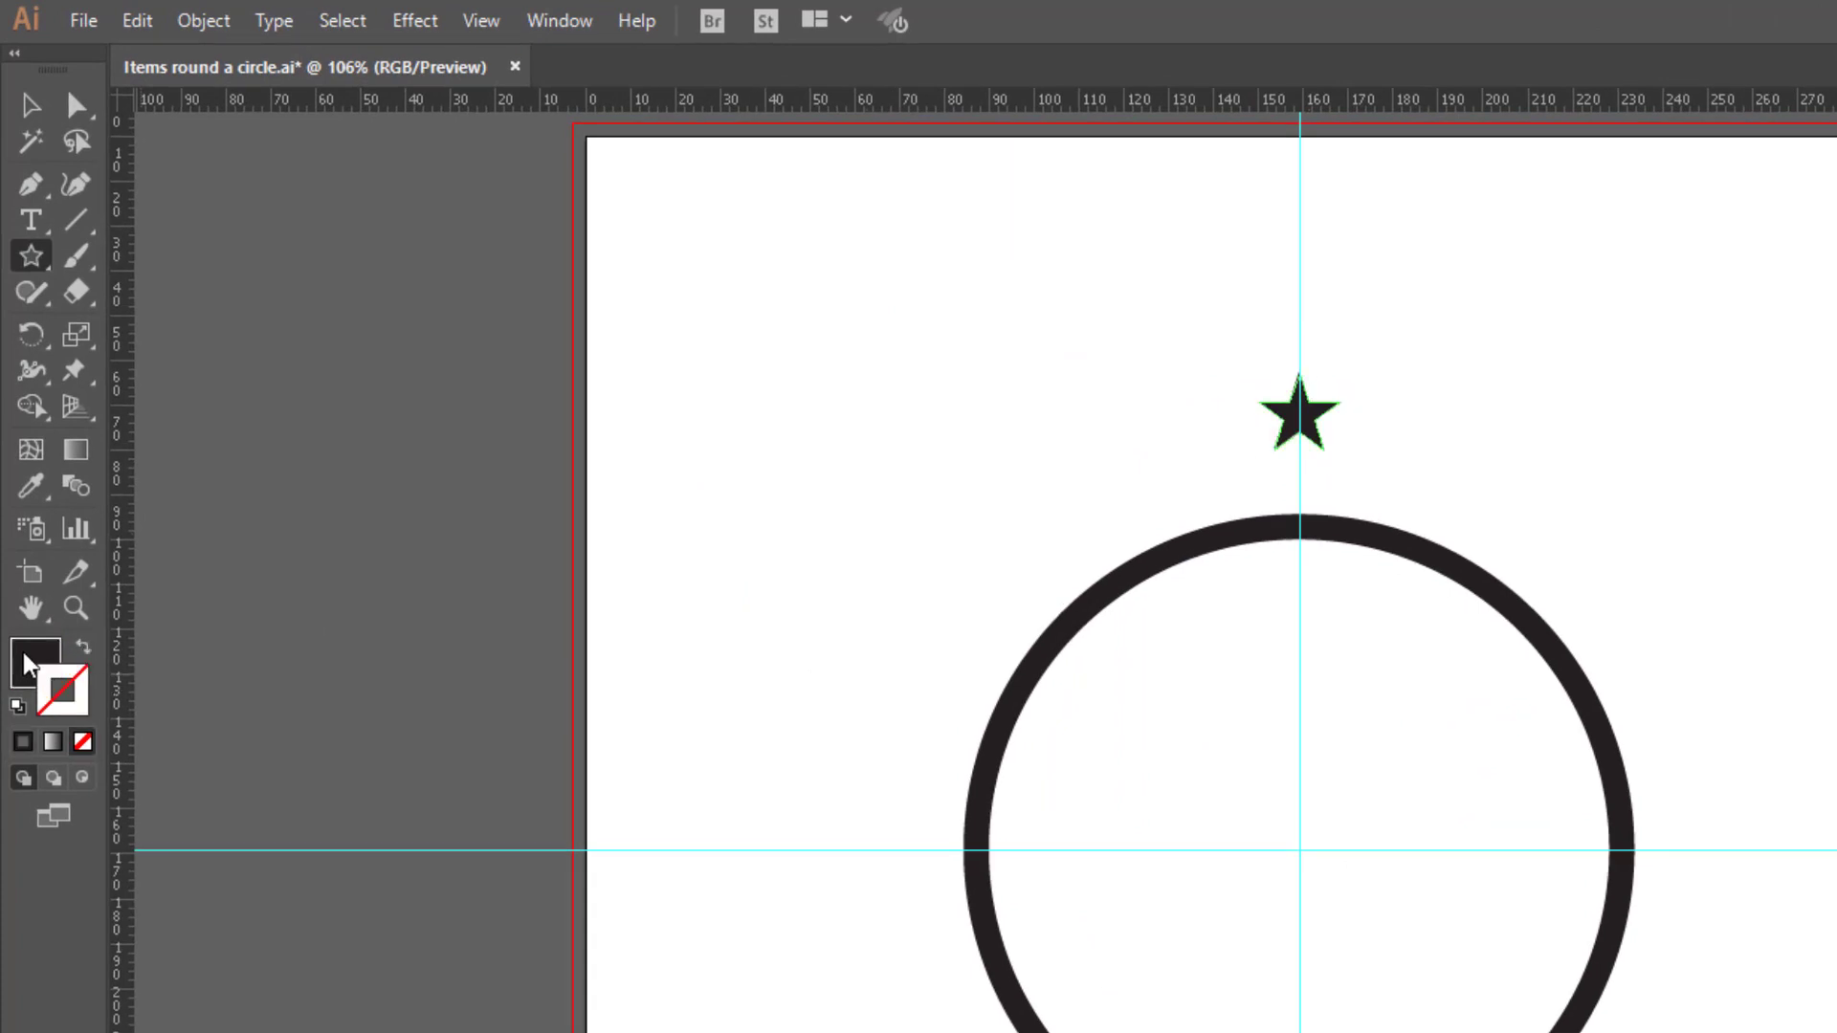
click(31, 107)
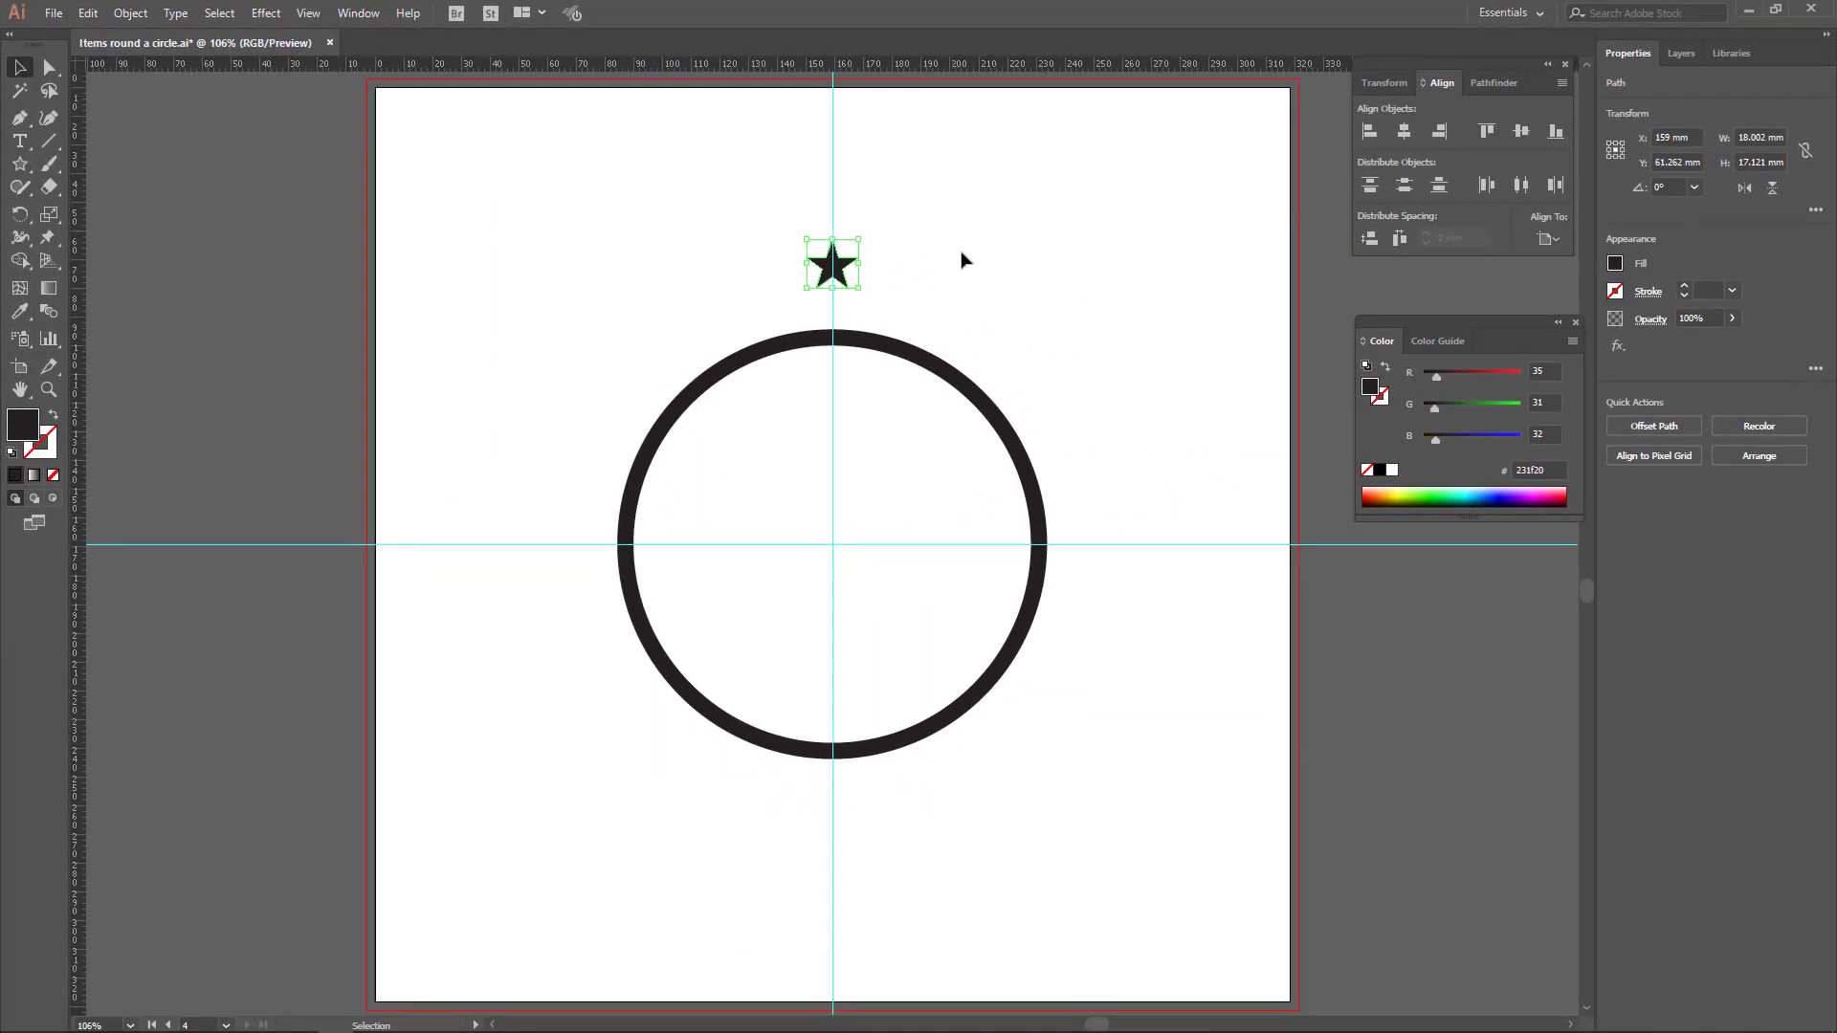
click(969, 258)
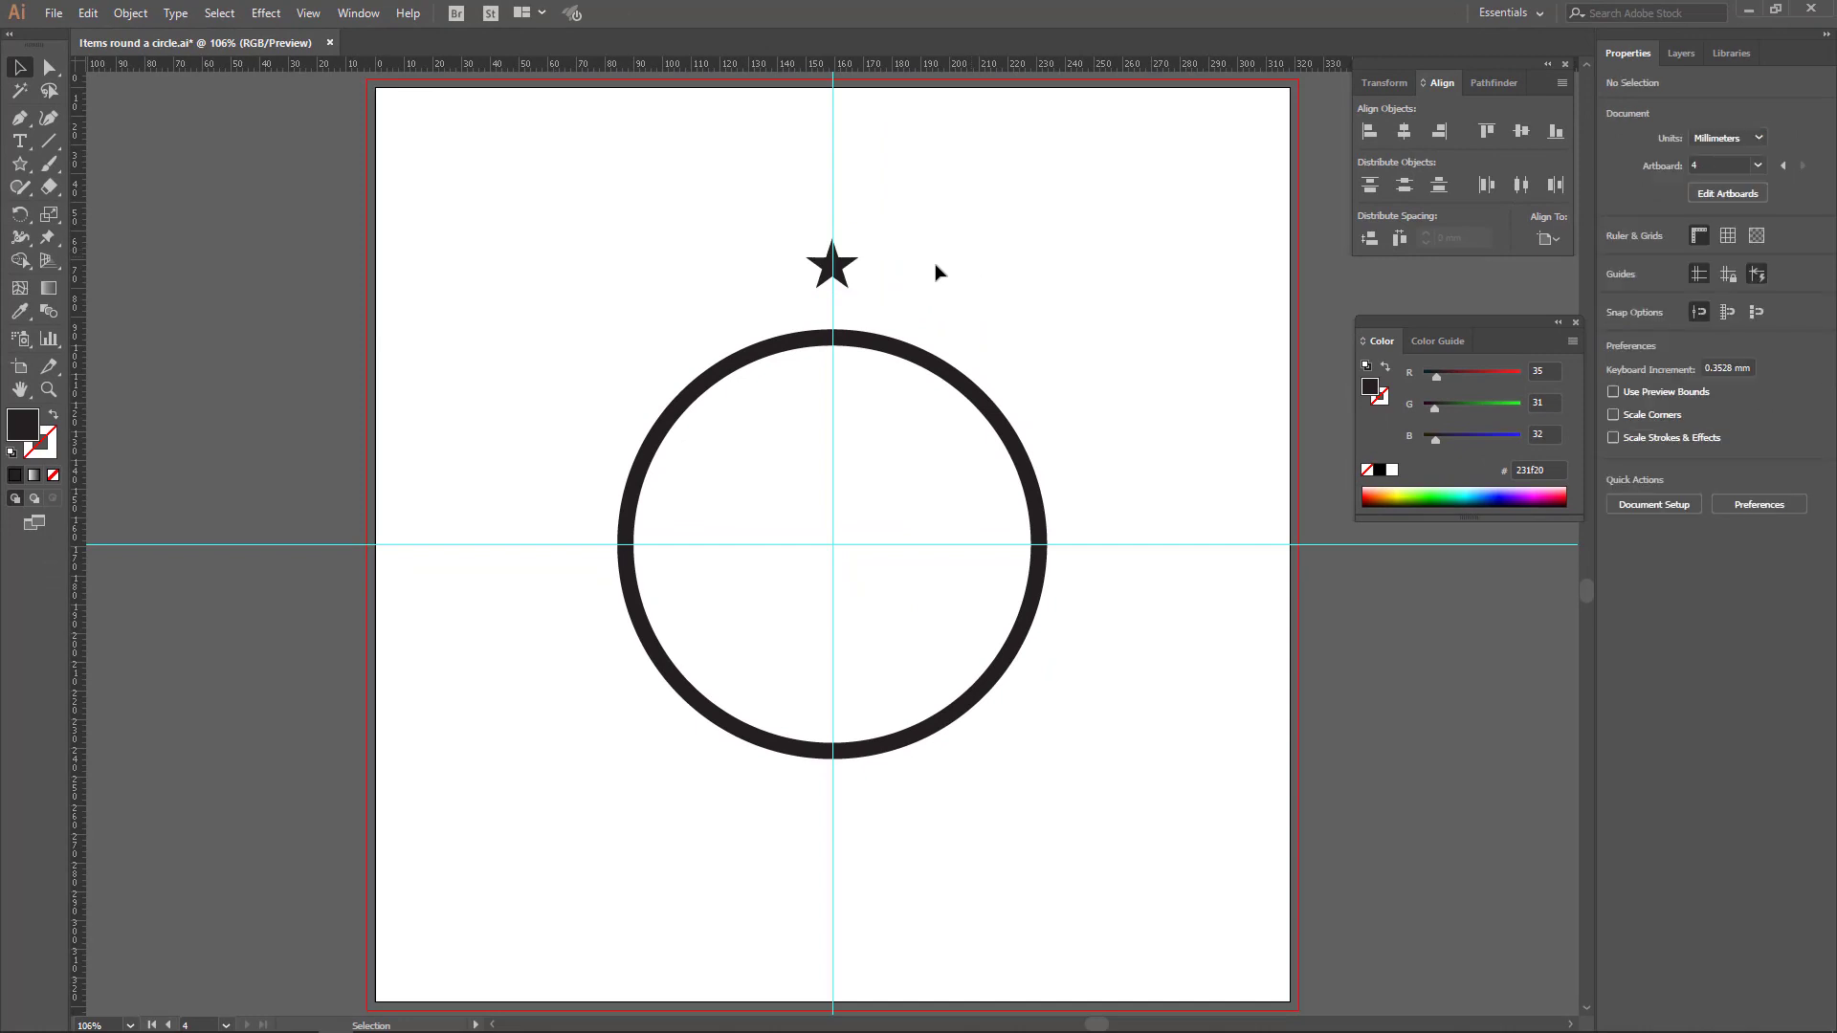
Make a copy of the star rotated by 360/12 degrees about the circle's centre with the Rotate tool.
drag(878, 248, 842, 284)
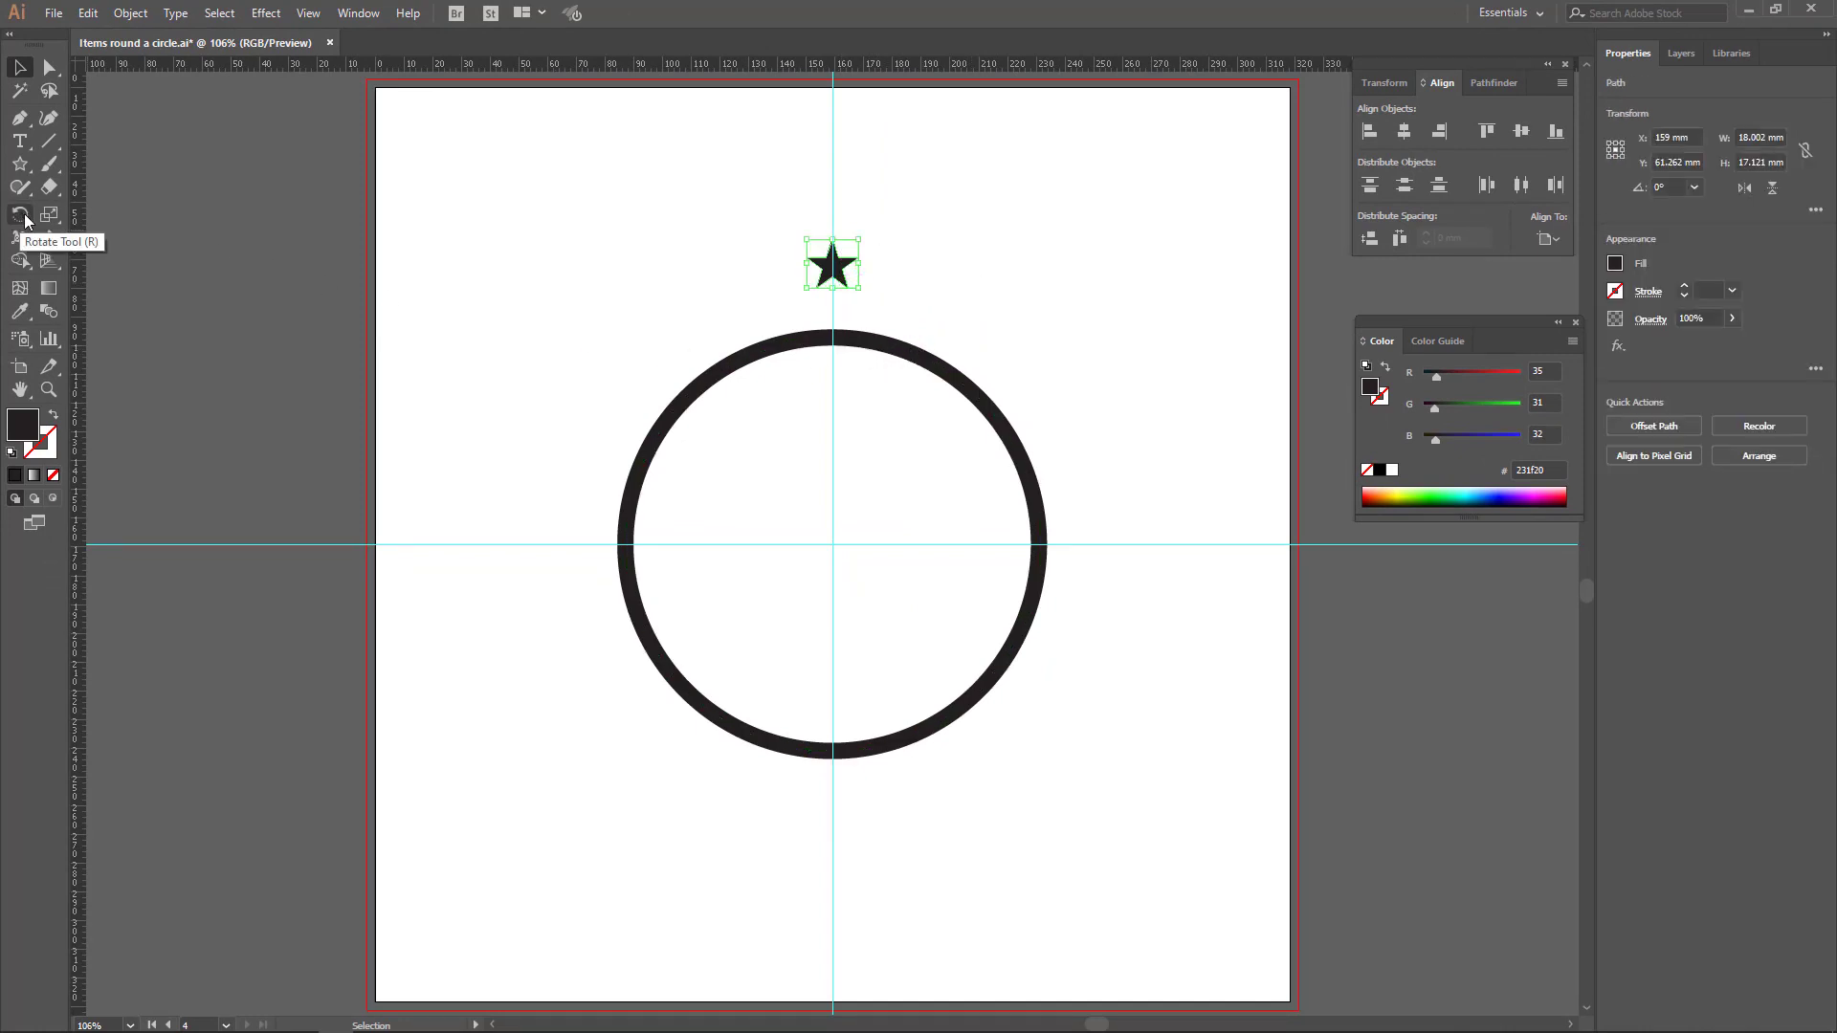
key(r)
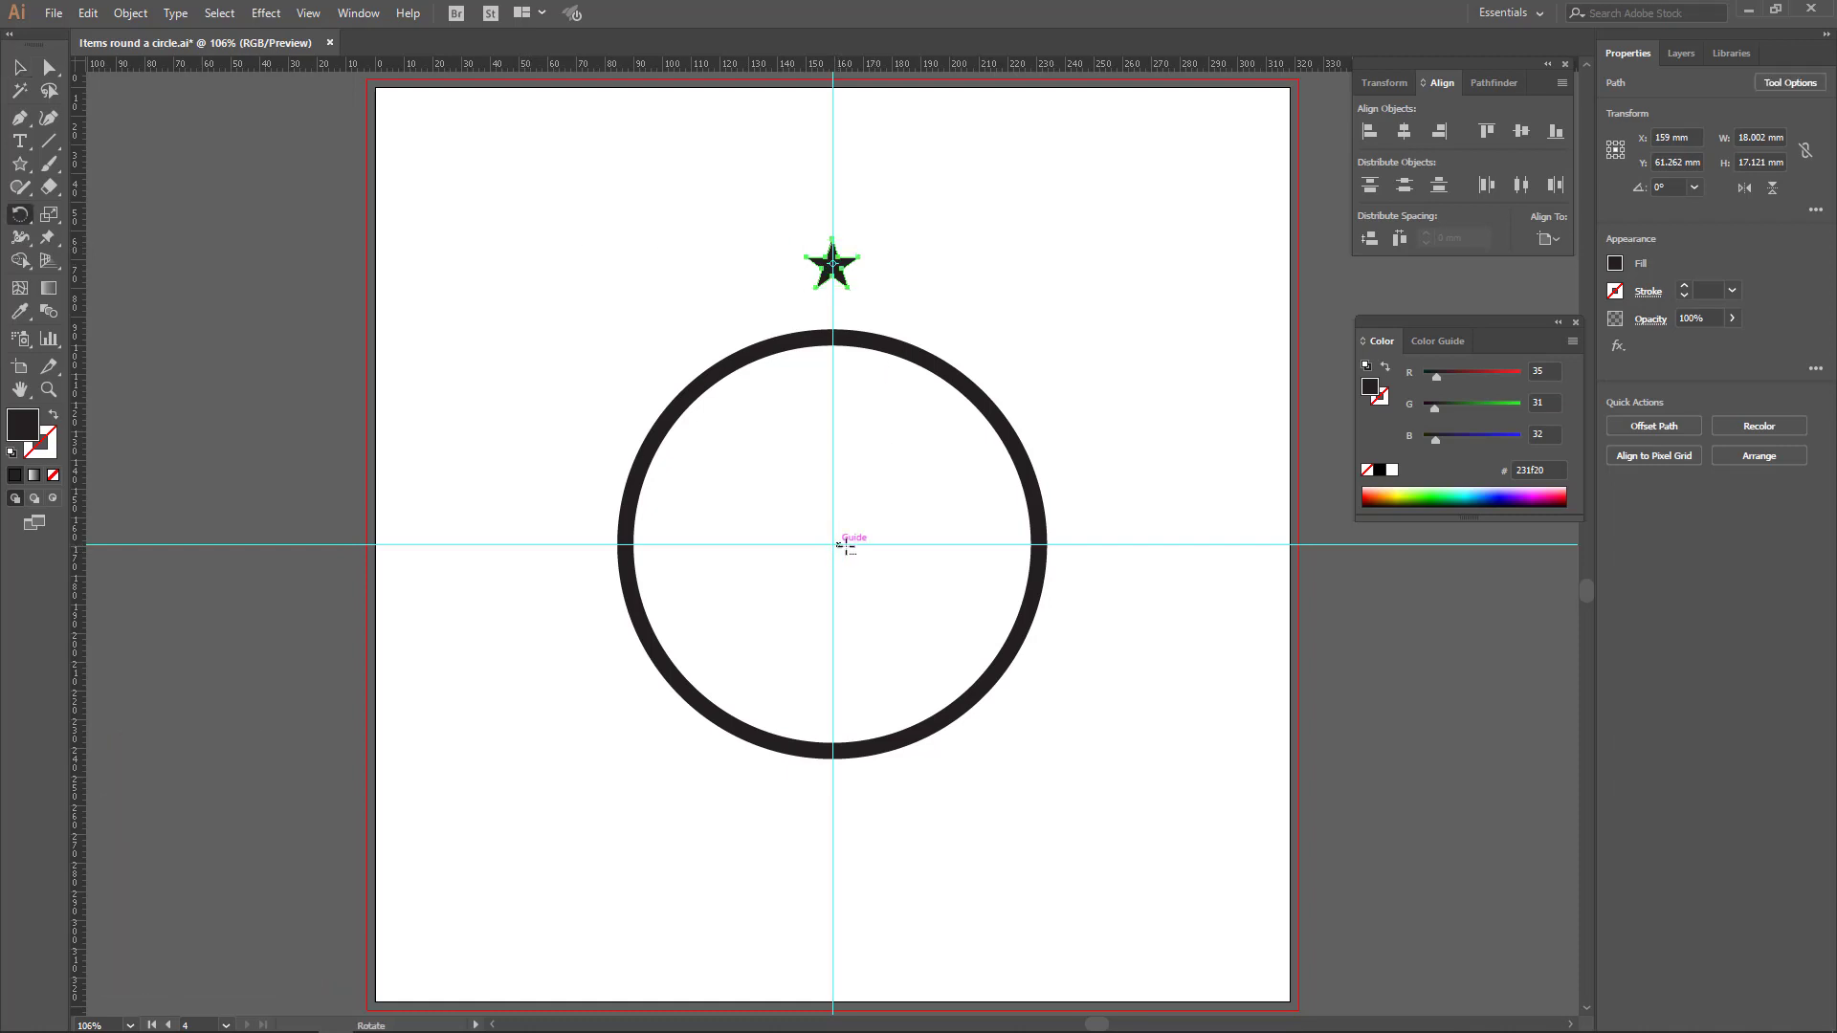
key(alt)
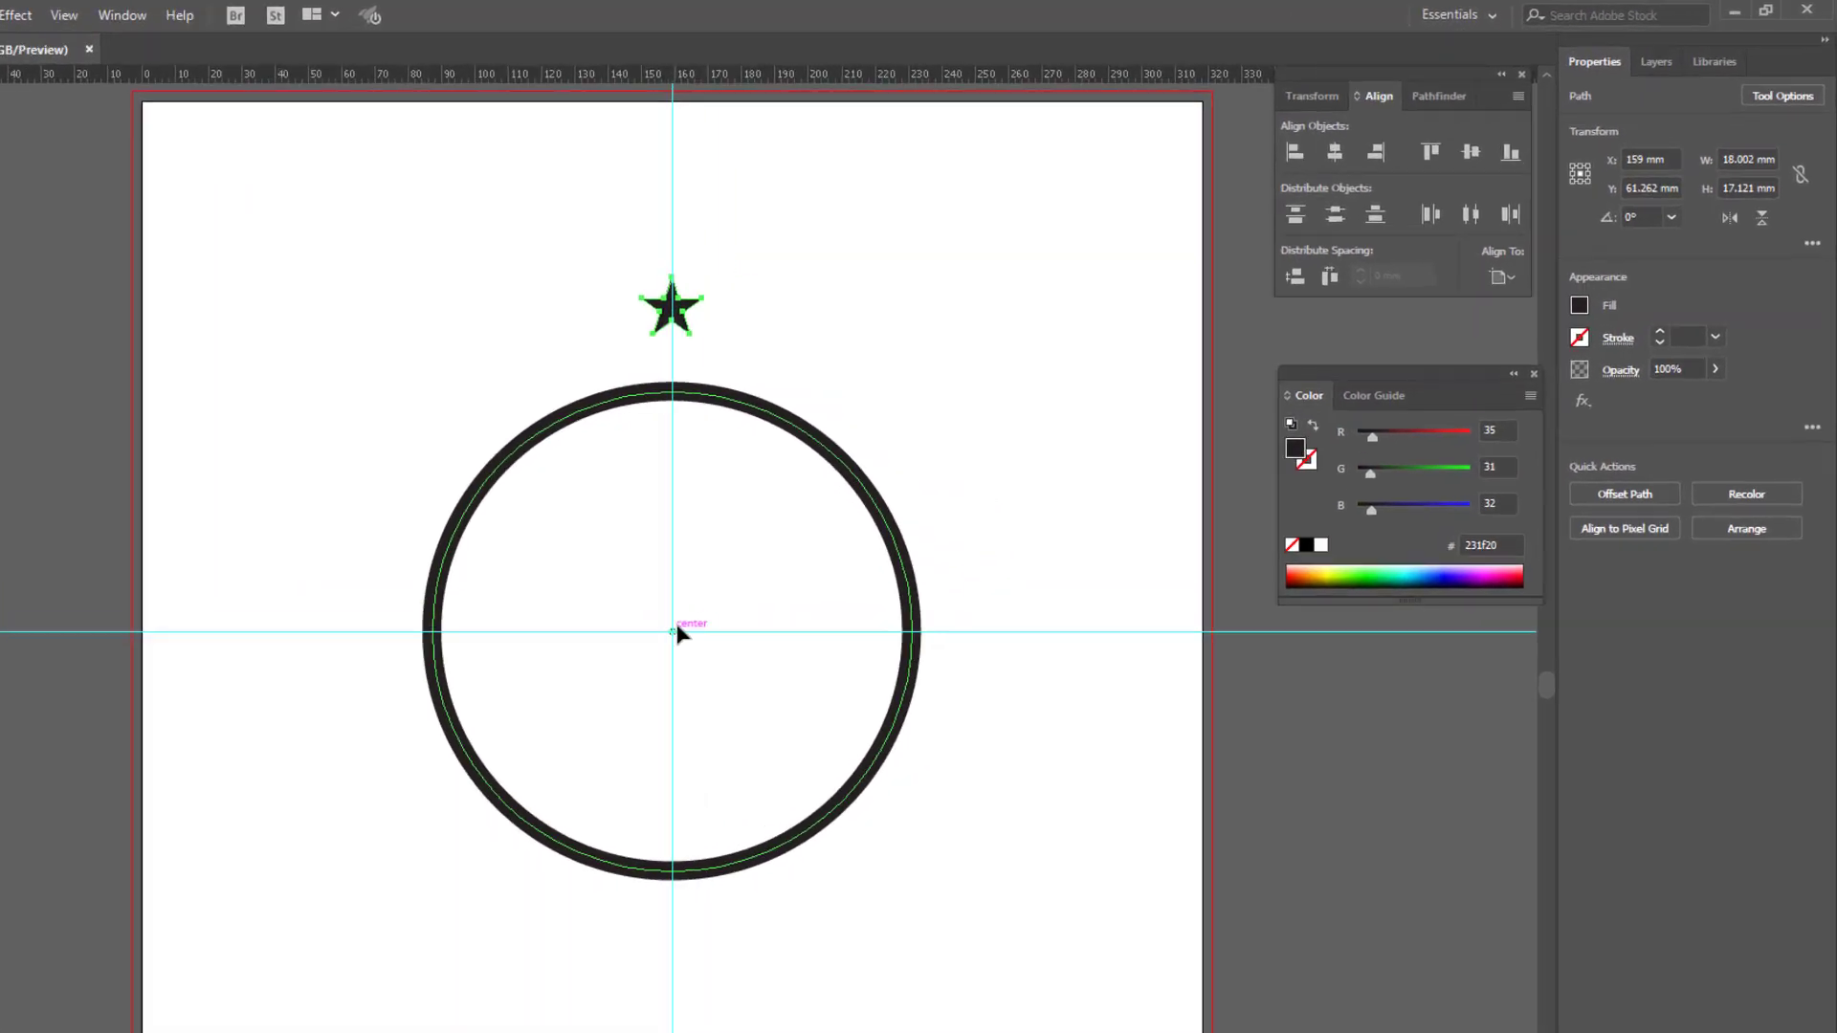
alt+click(832, 545)
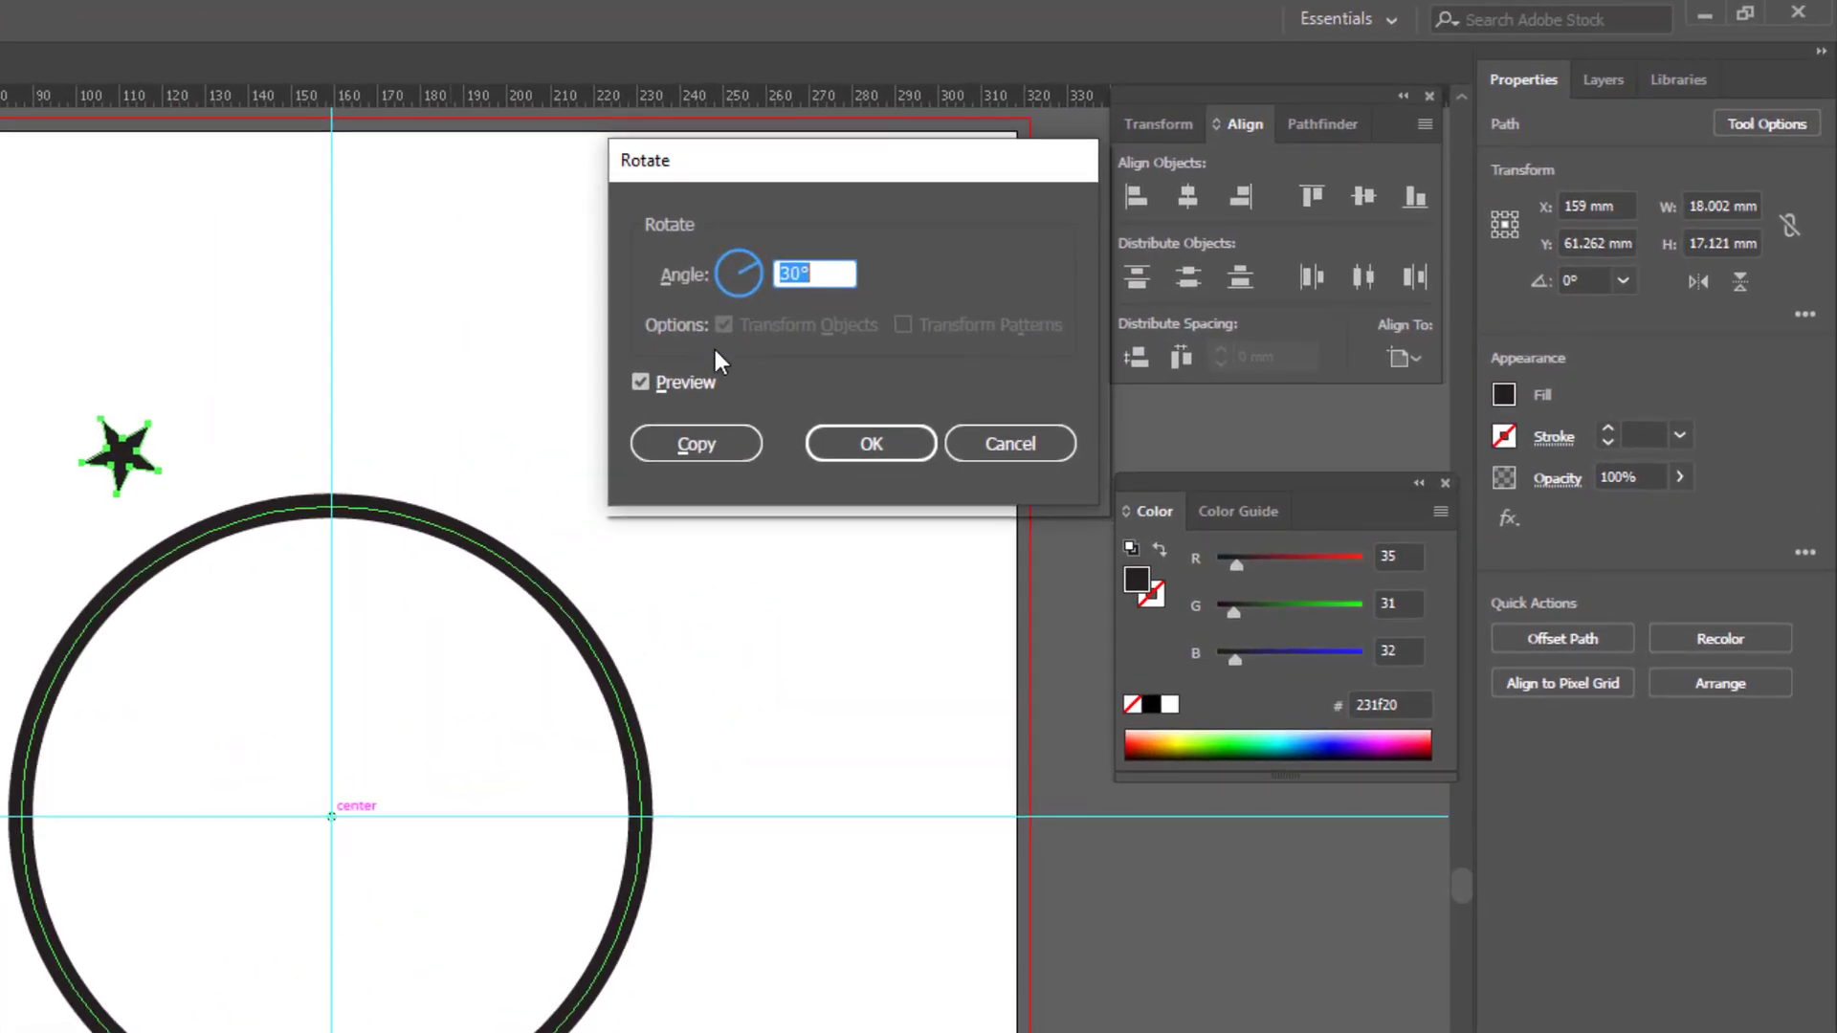
drag(747, 174, 681, 175)
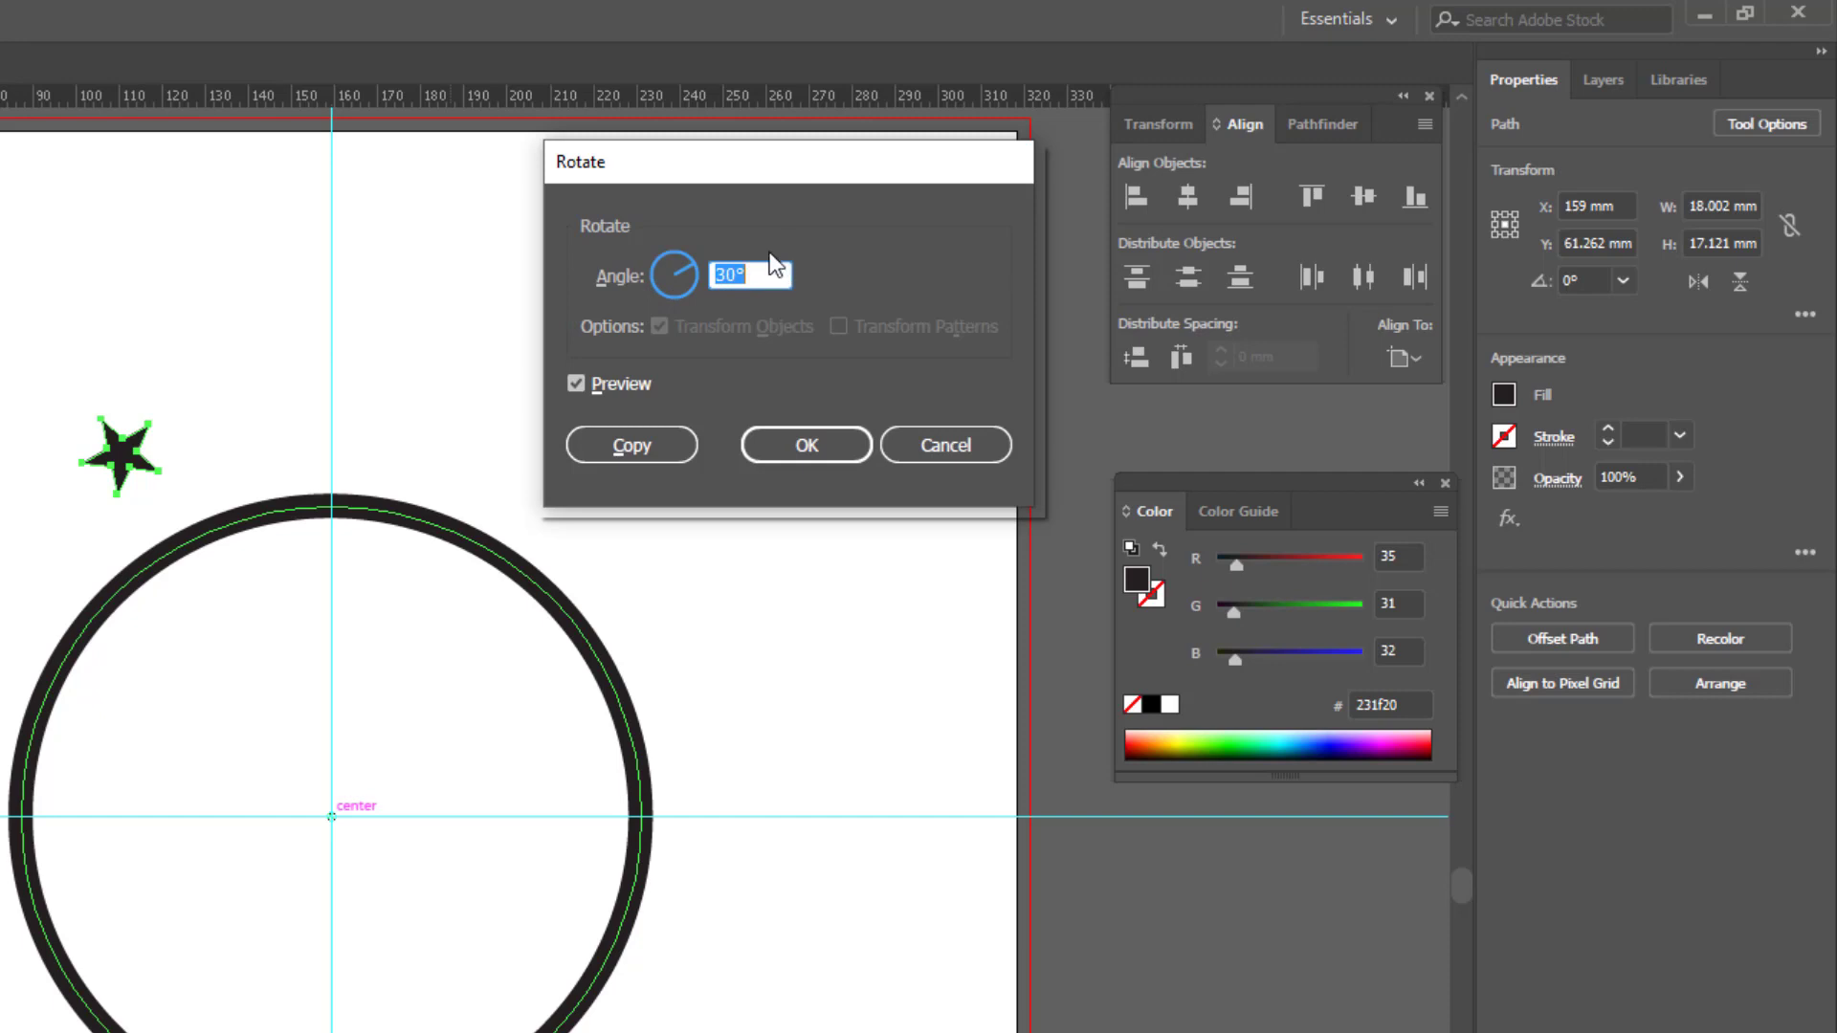
text(0)
key(Tab)
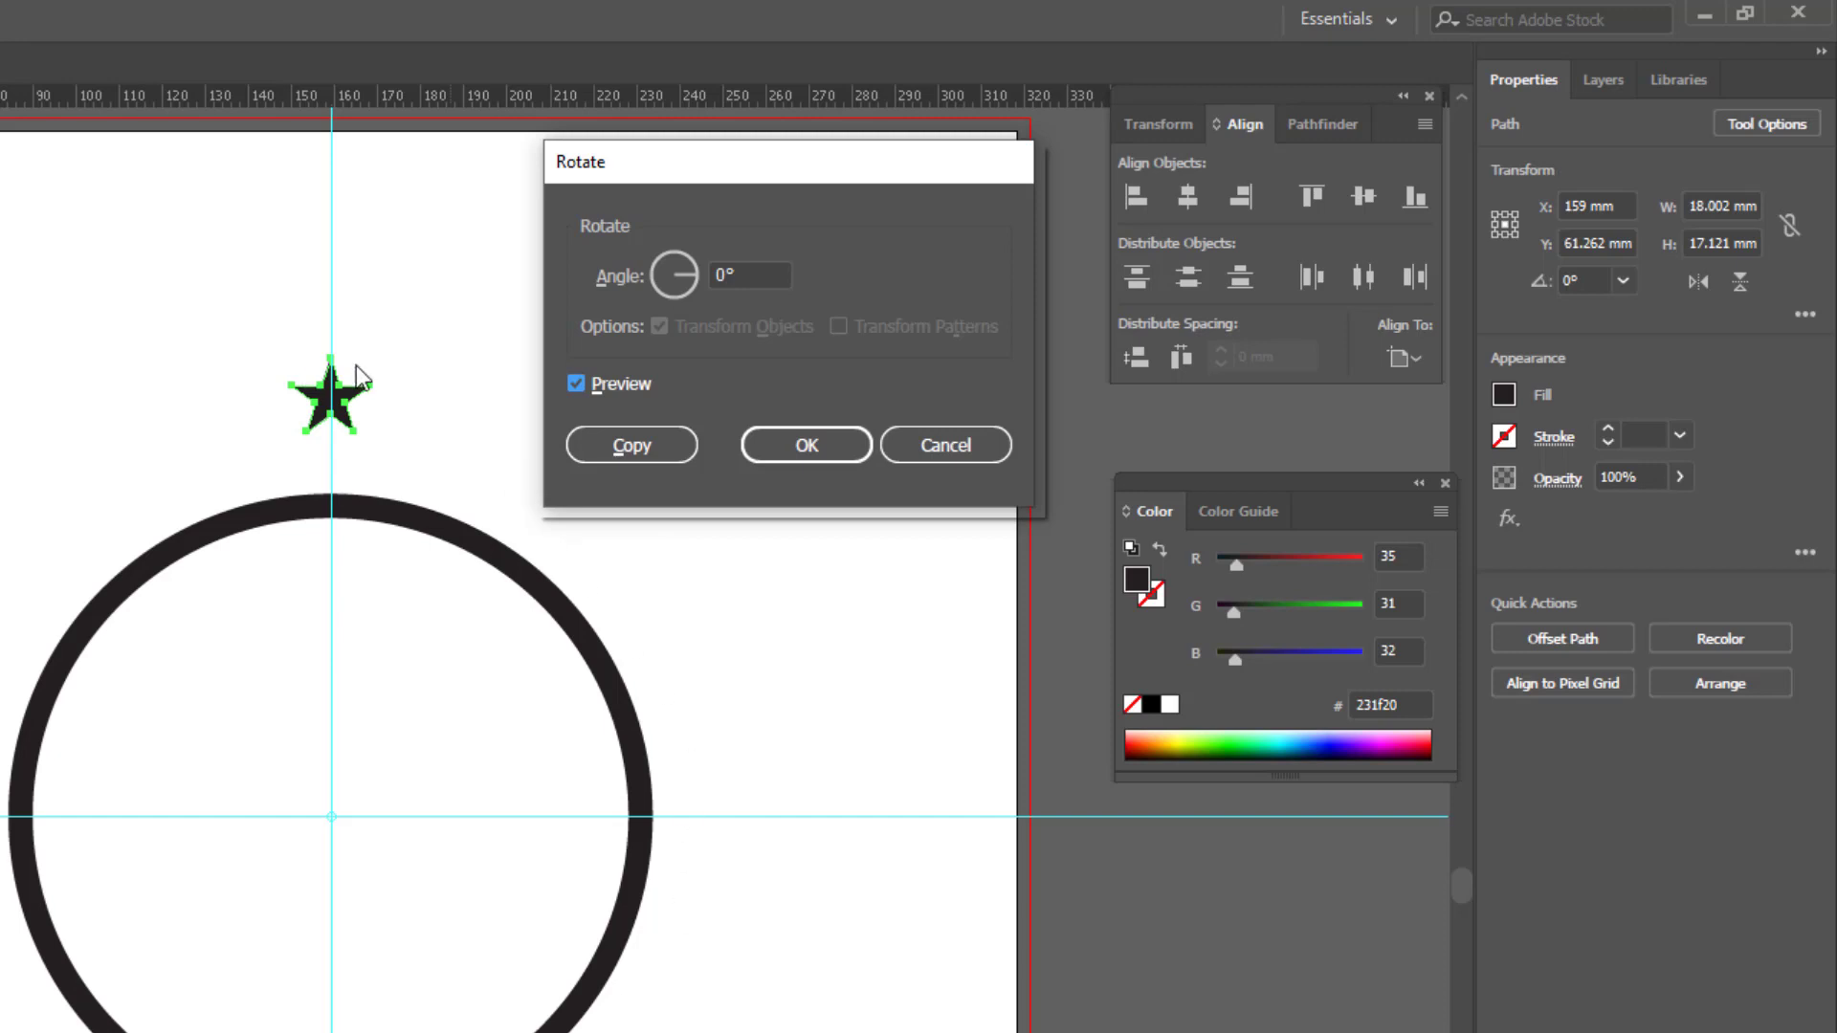
click(746, 274)
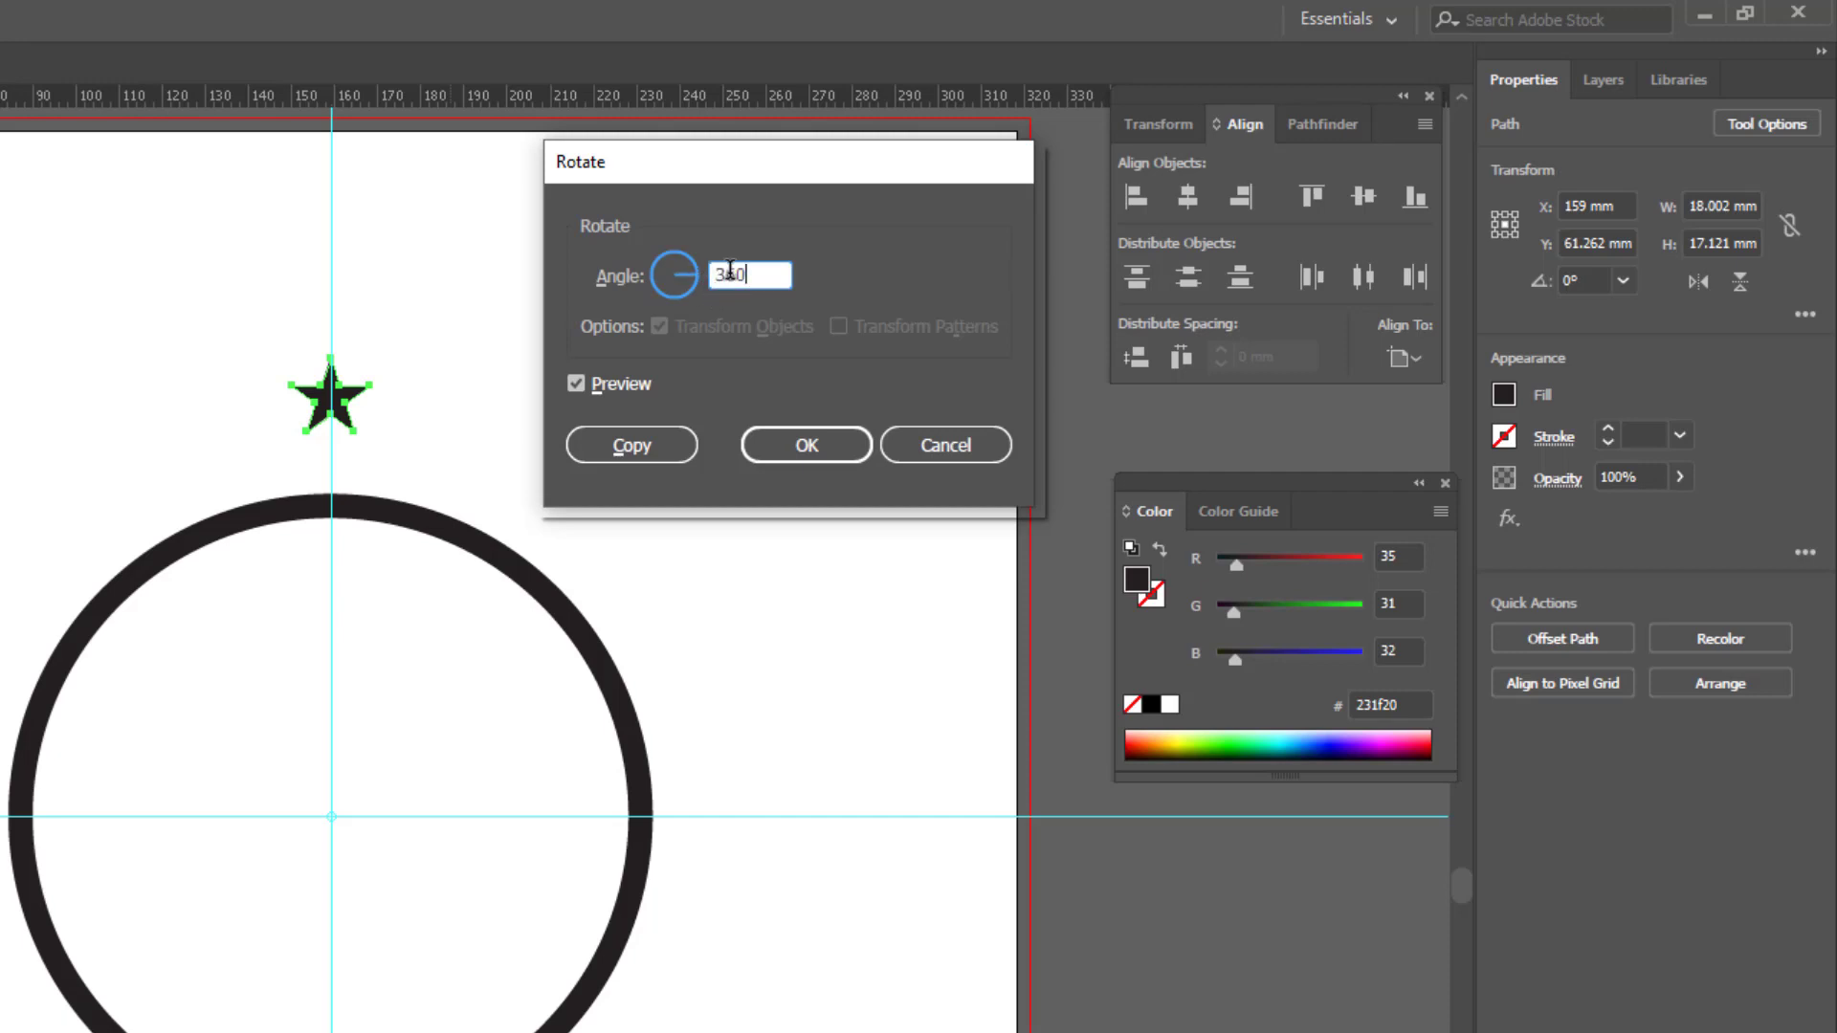
text(/12)
key(Tab)
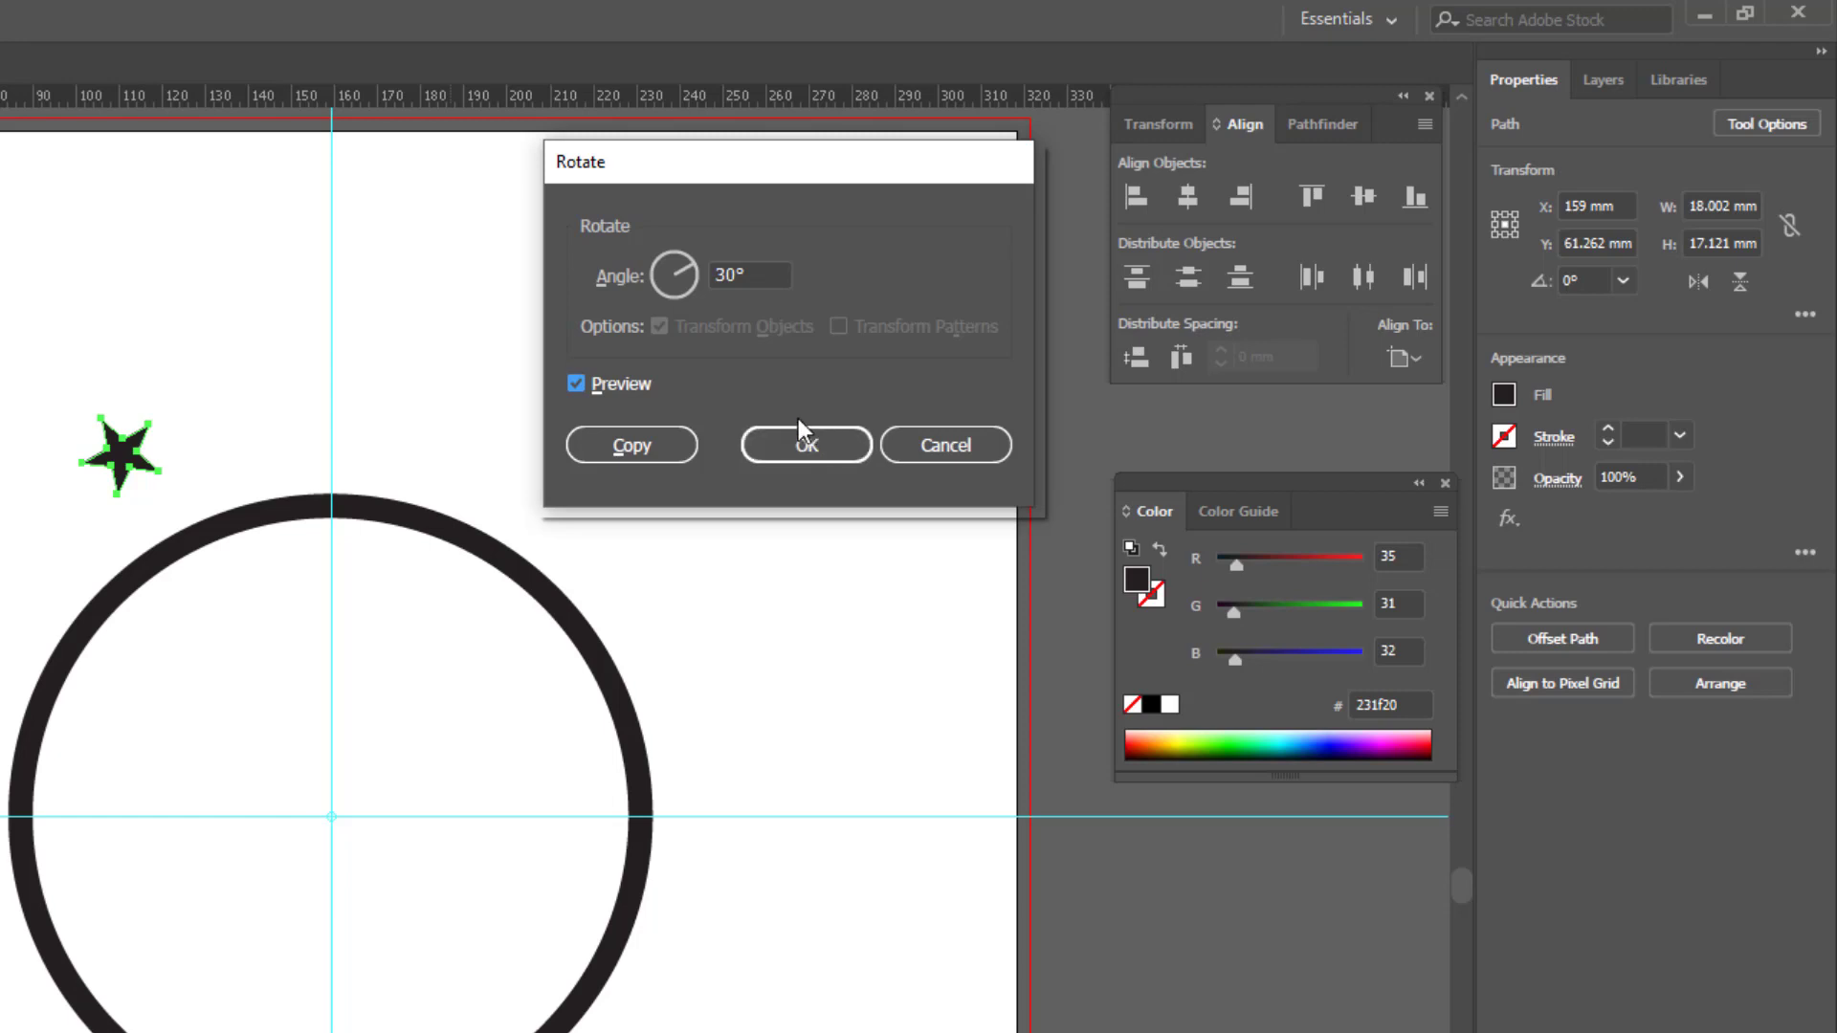
click(640, 444)
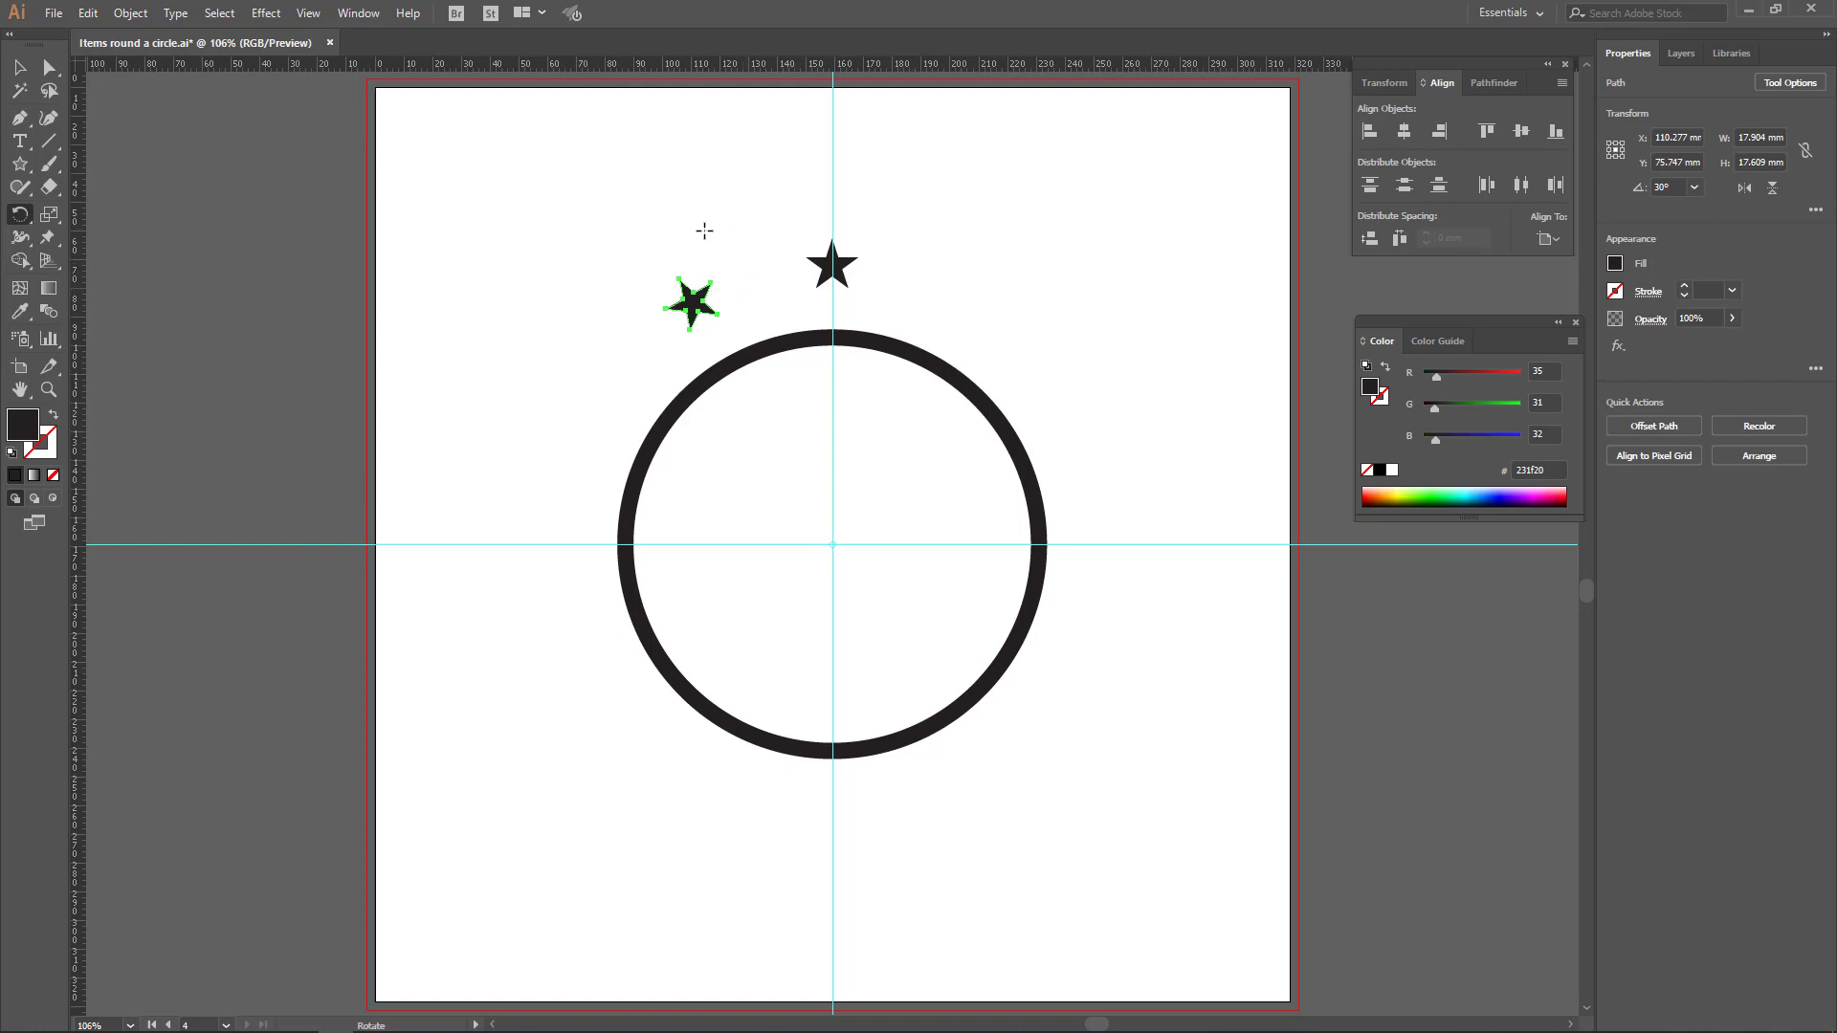
Repeat the rotated star copy with Transform Again until twelve stars are evenly spaced around the circle.
click(133, 16)
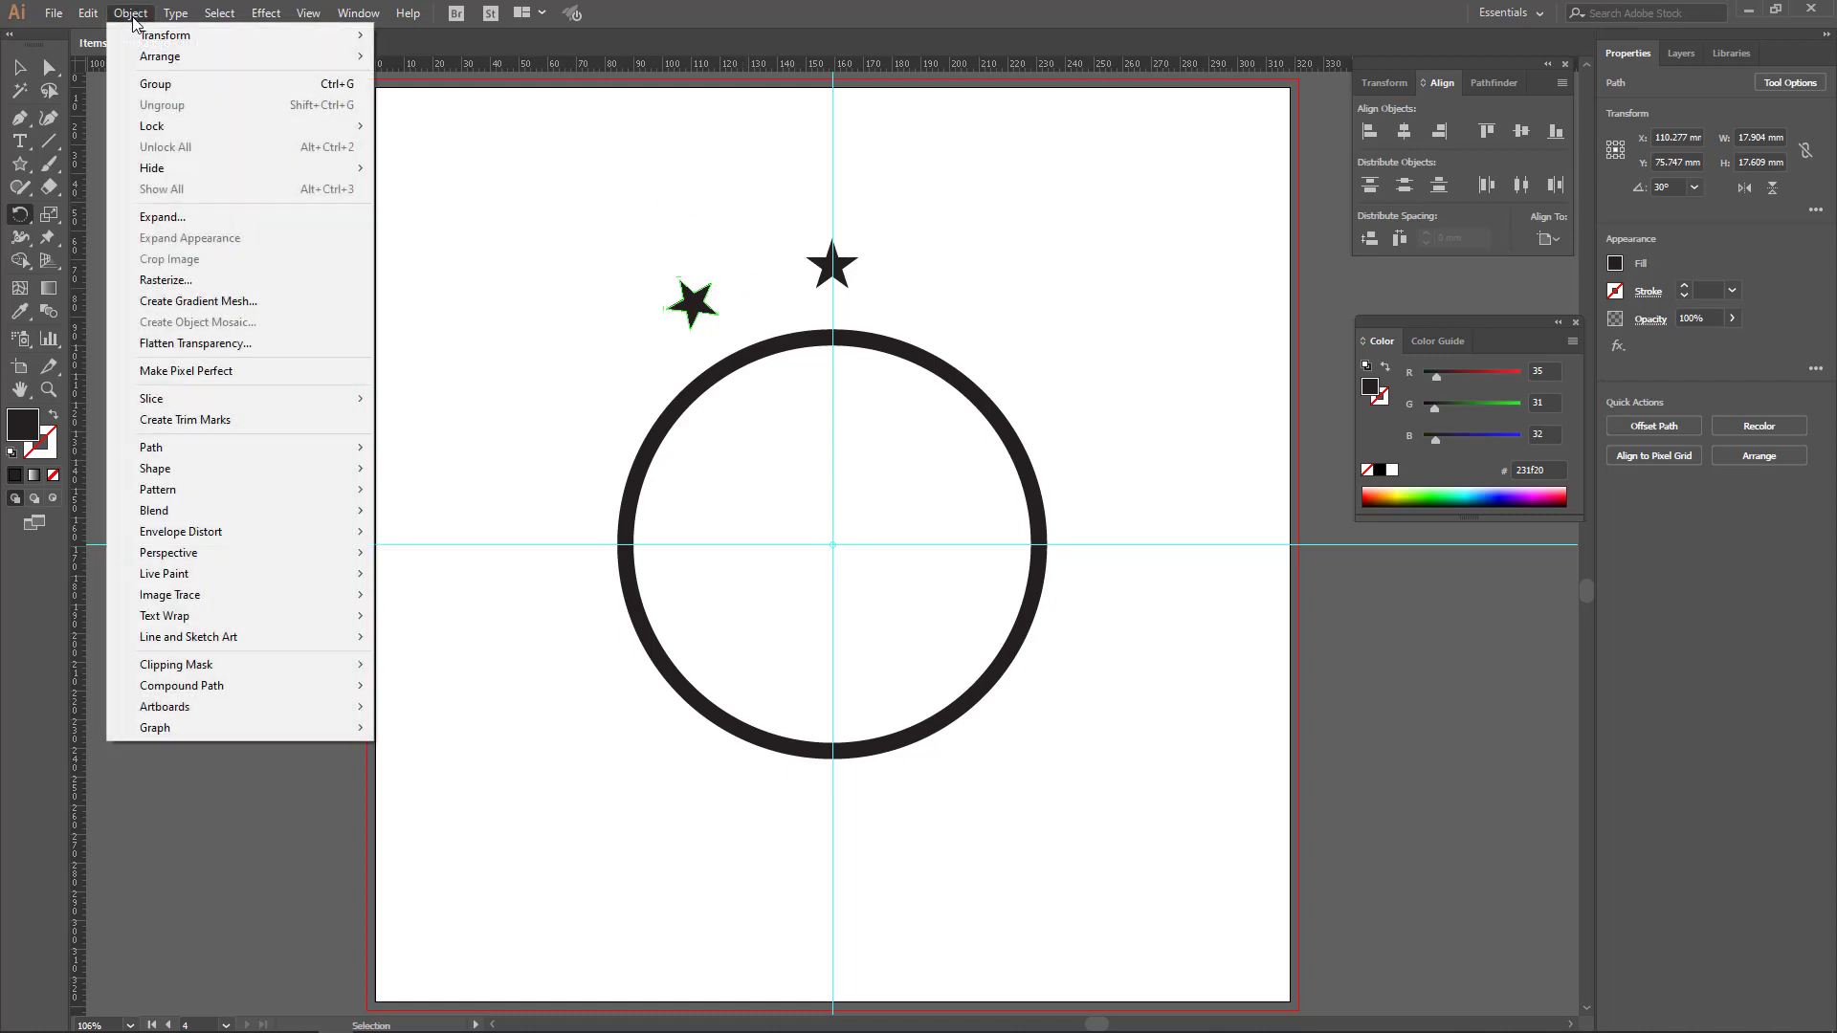
mouse_move(177, 36)
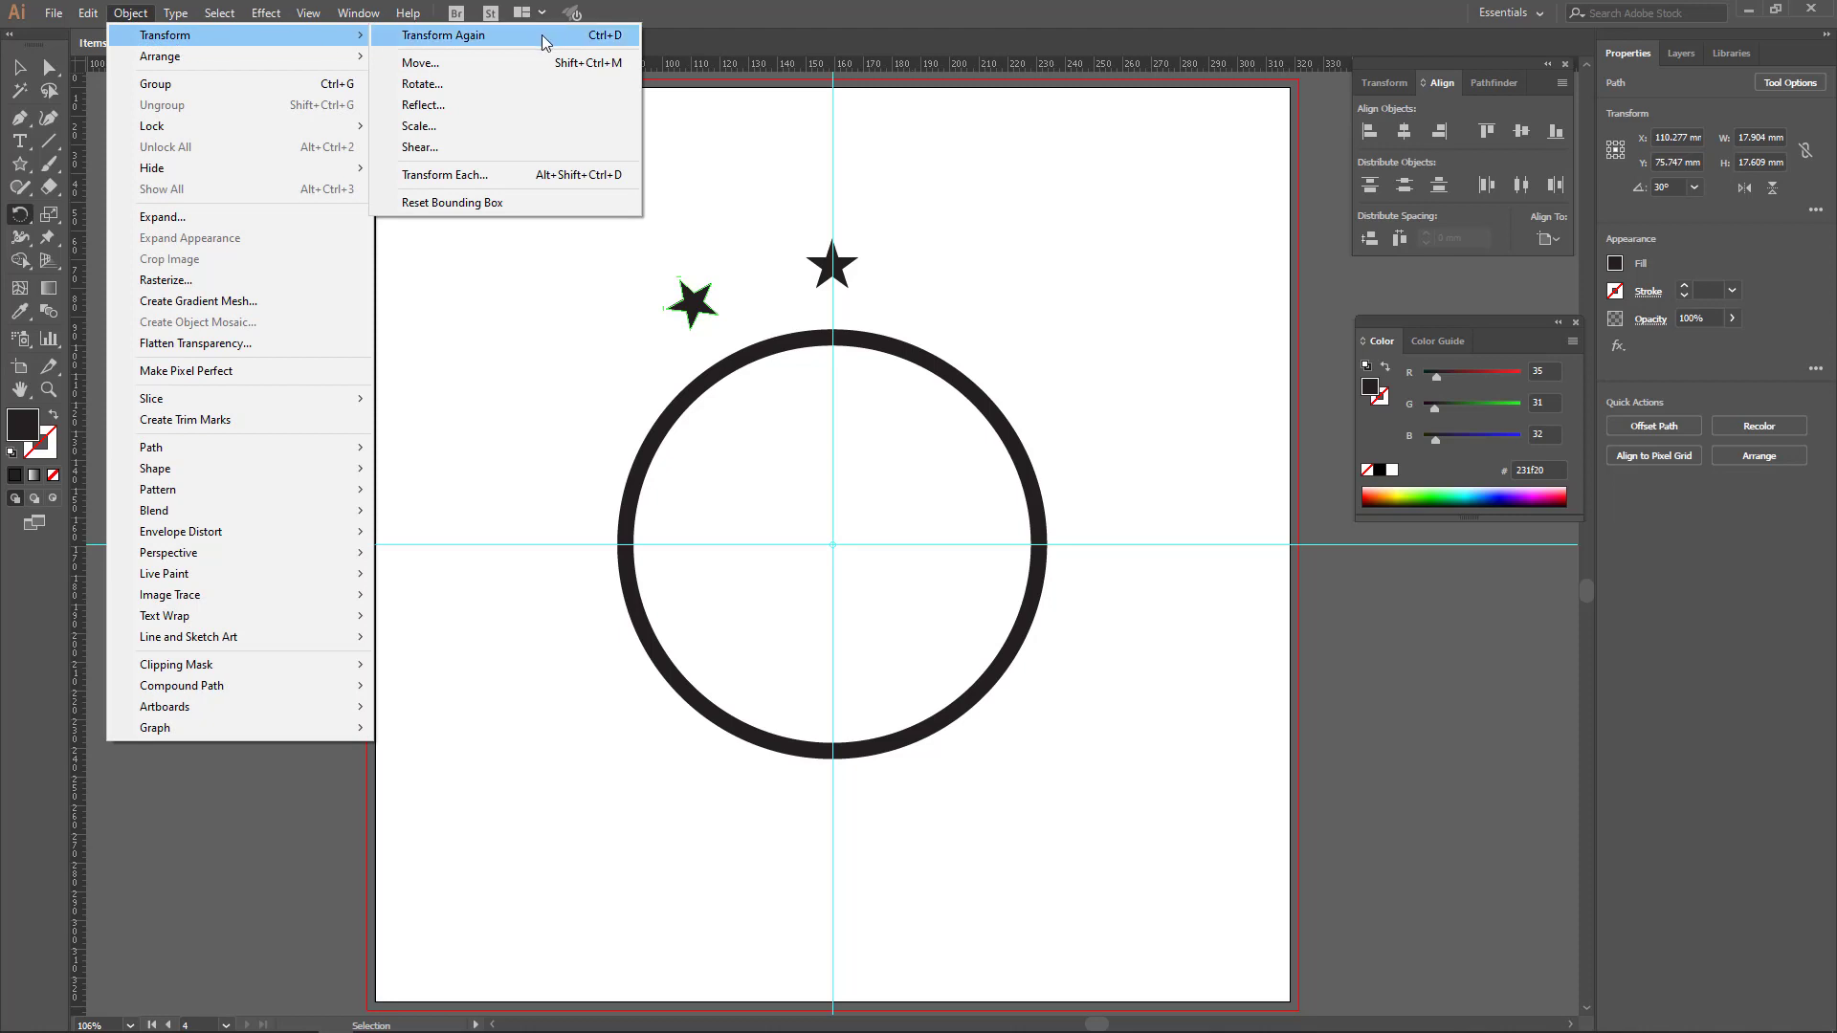
click(610, 45)
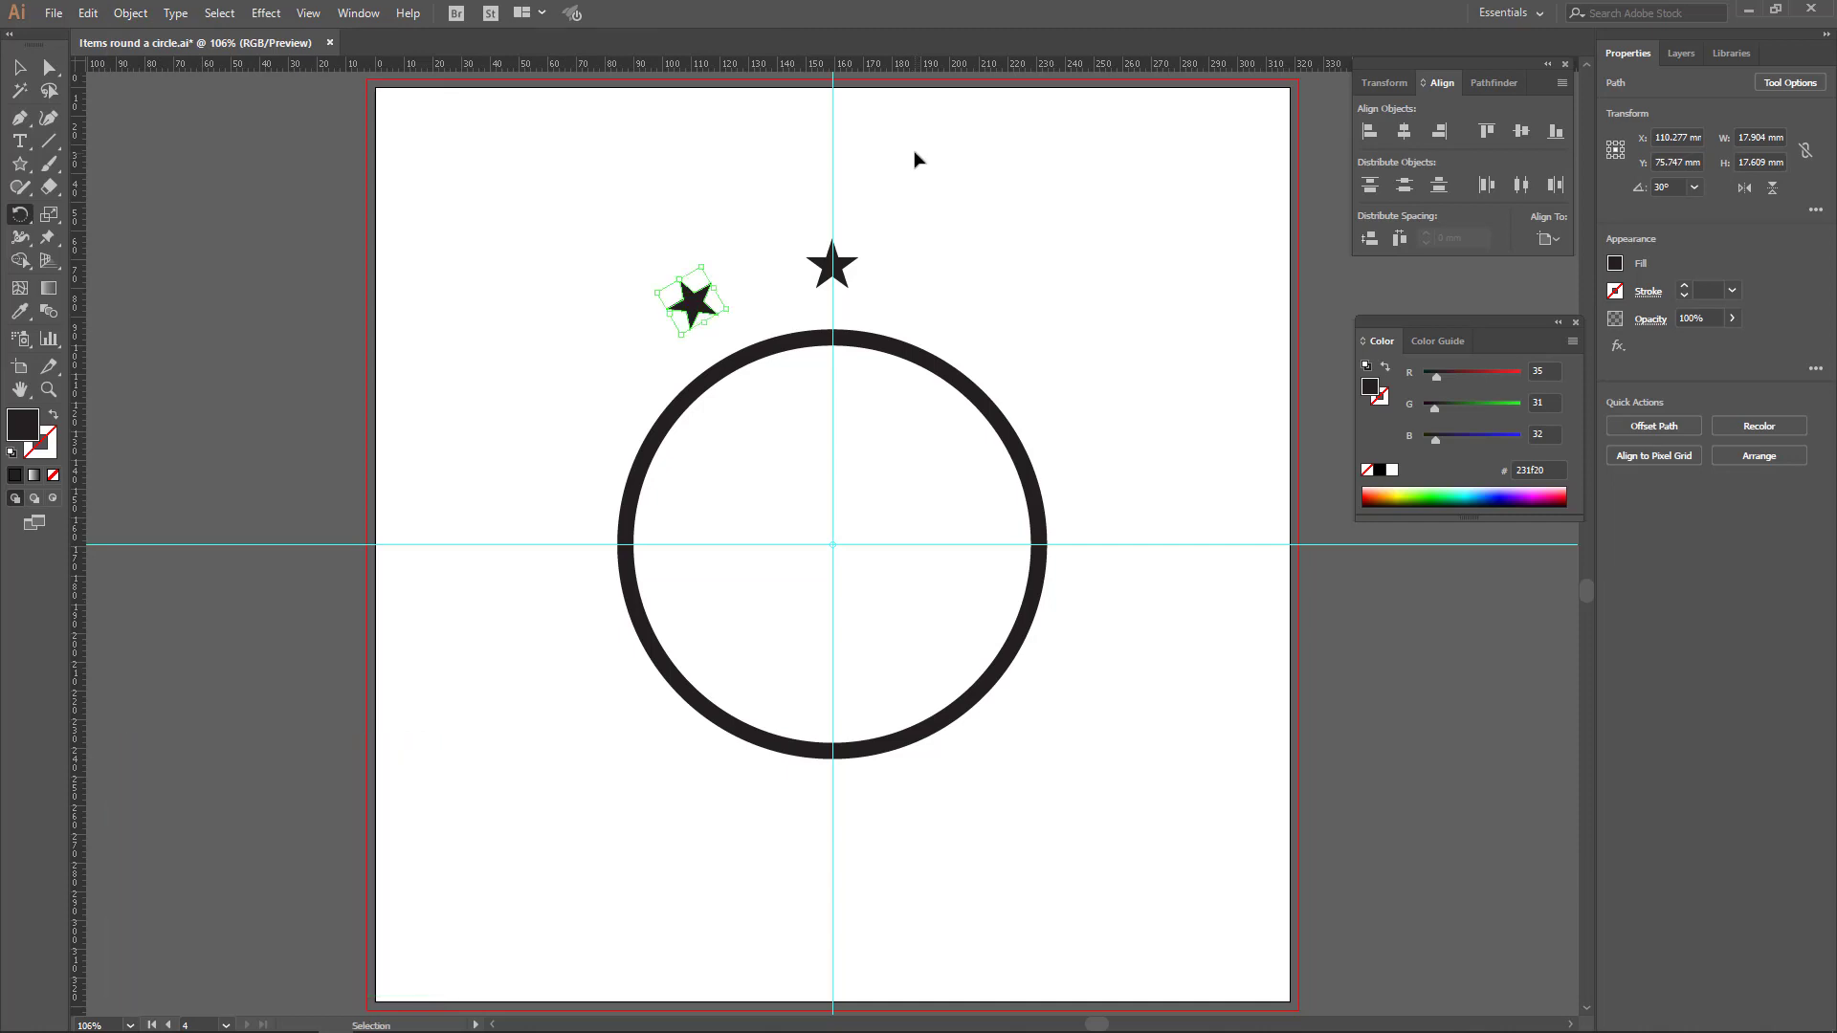
key(ctrl+d)
key(ctrl+d)
key(ctrl+d)
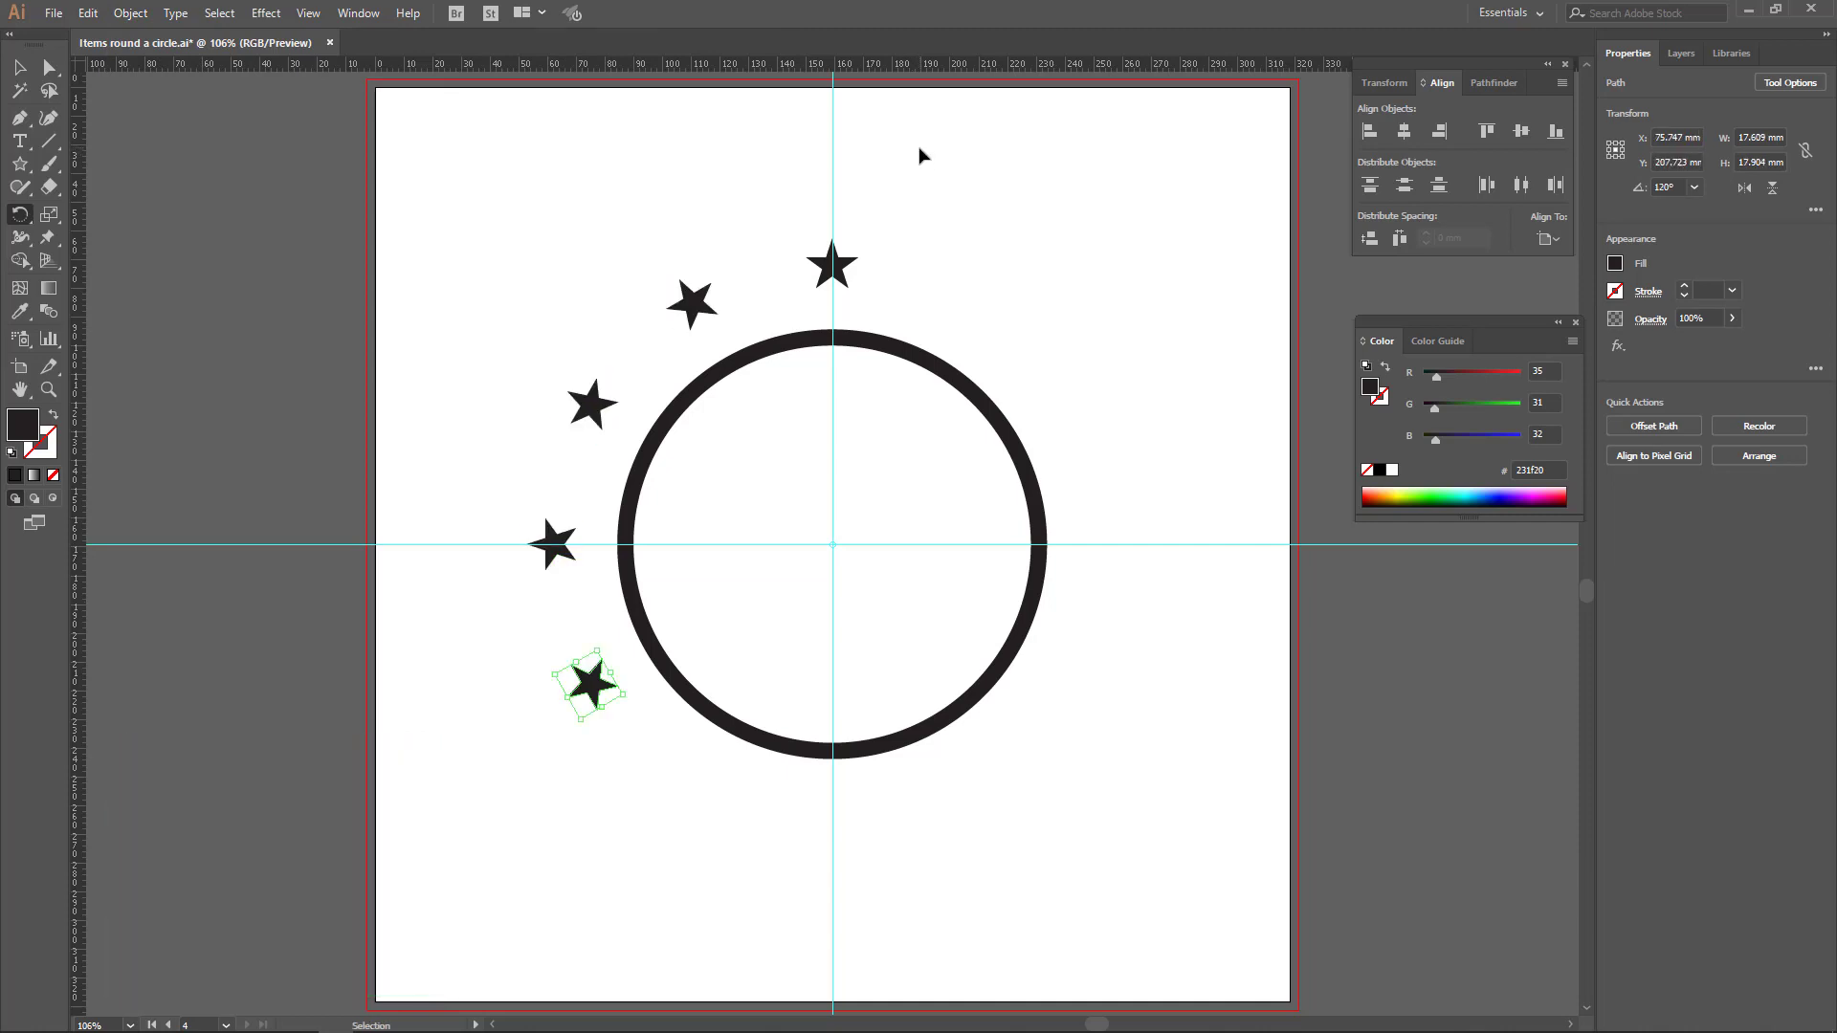
key(ctrl+d)
key(ctrl+d)
key(ctrl+d)
key(ctrl+d)
key(ctrl+d)
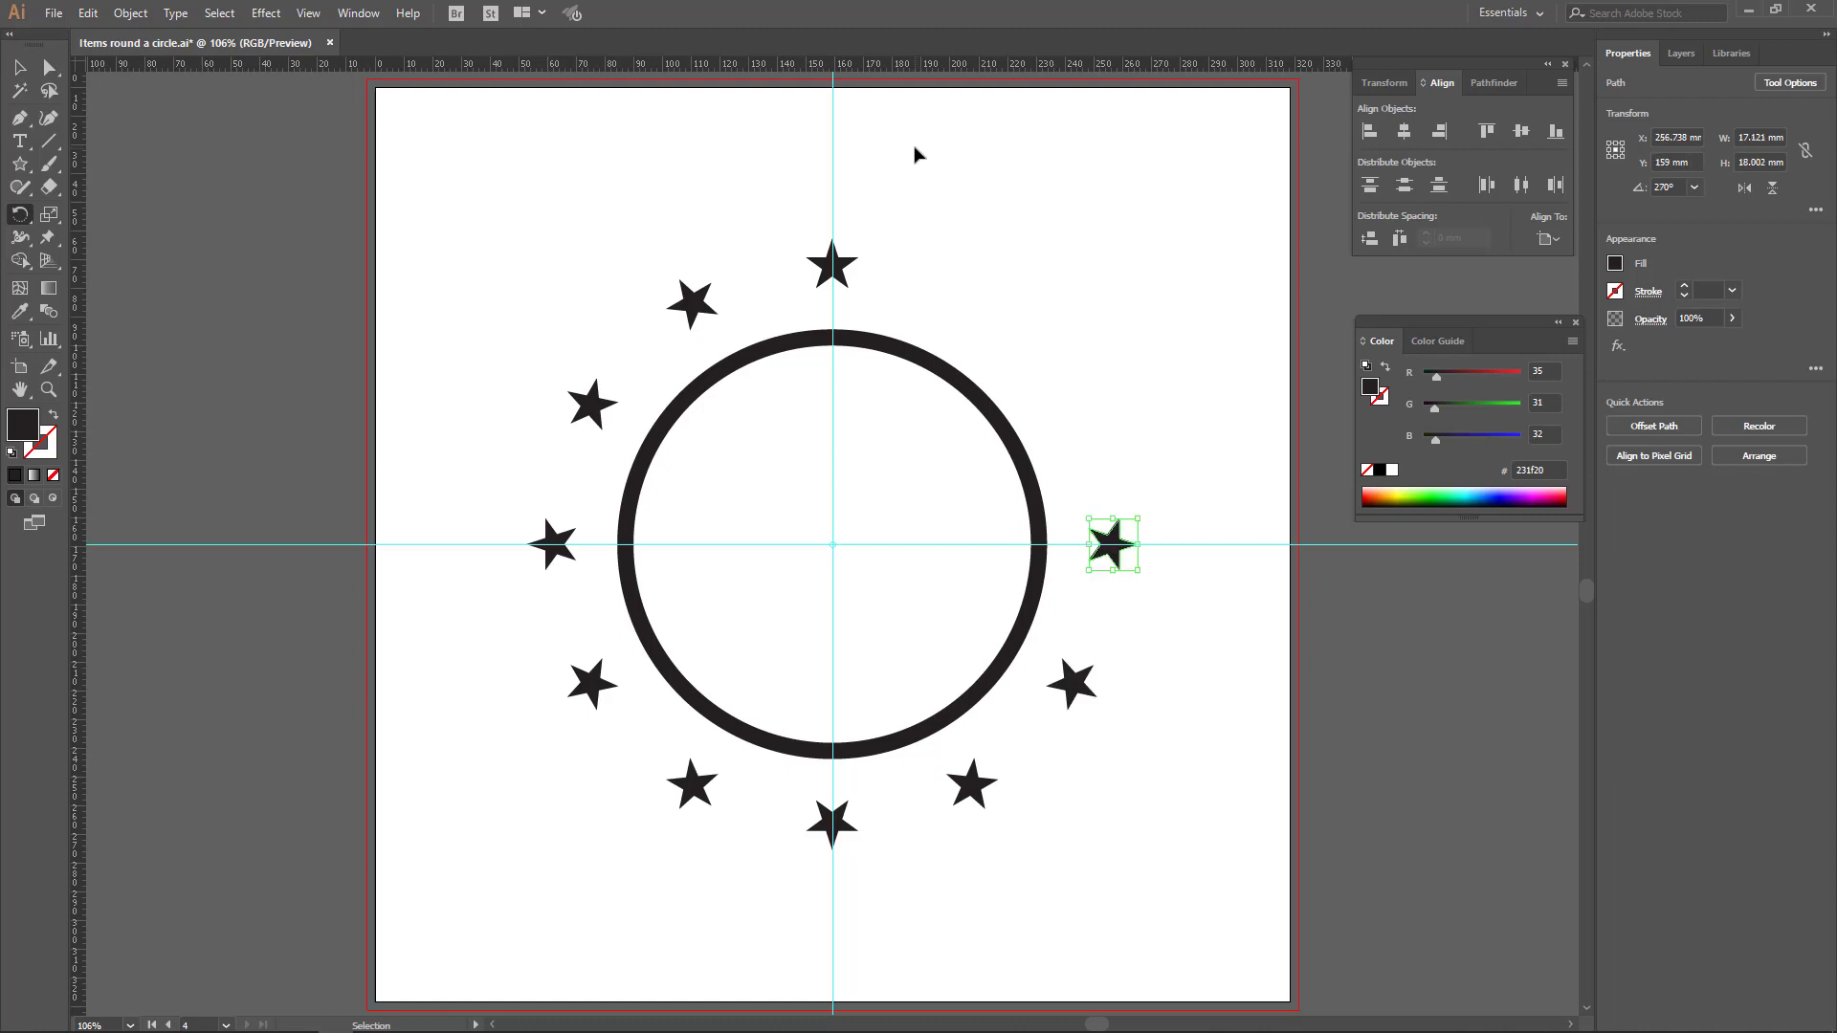
key(ctrl+d)
key(ctrl+d)
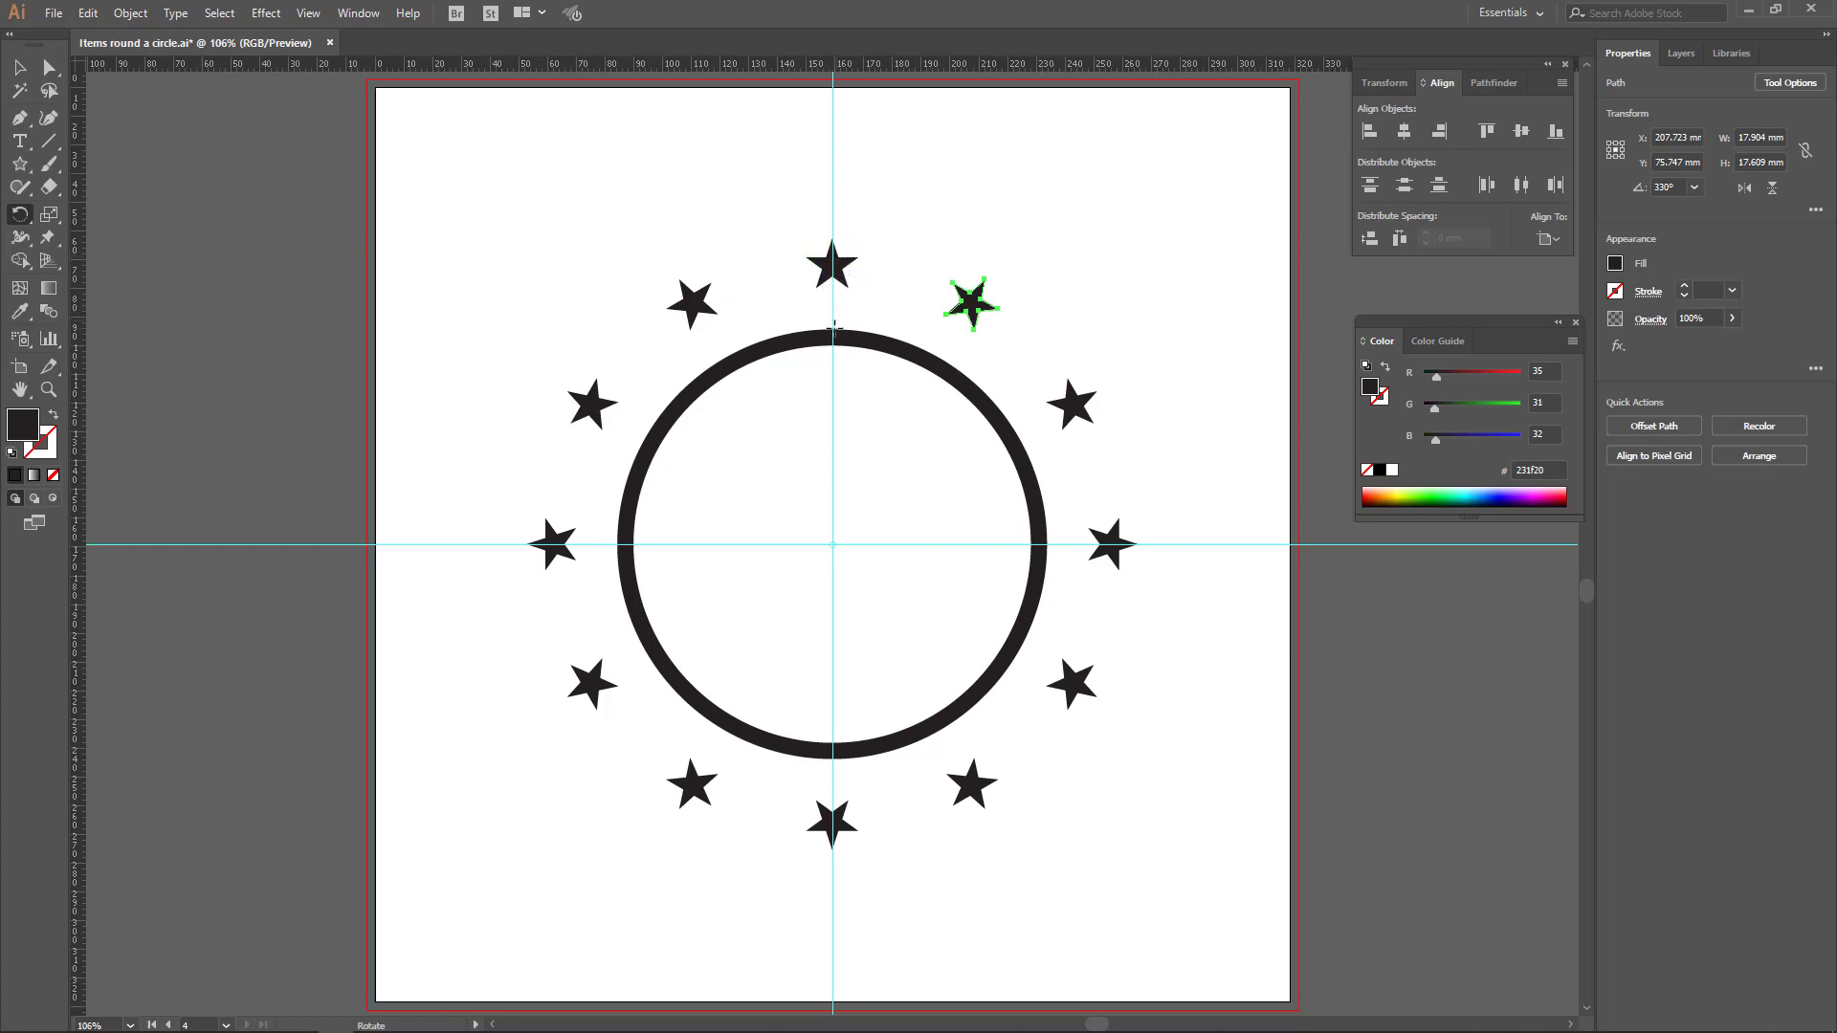
Draw a vertical line about 22 mm long from the centre of the uppermost star towards the circle and give it an 8 pt stroke.
click(54, 143)
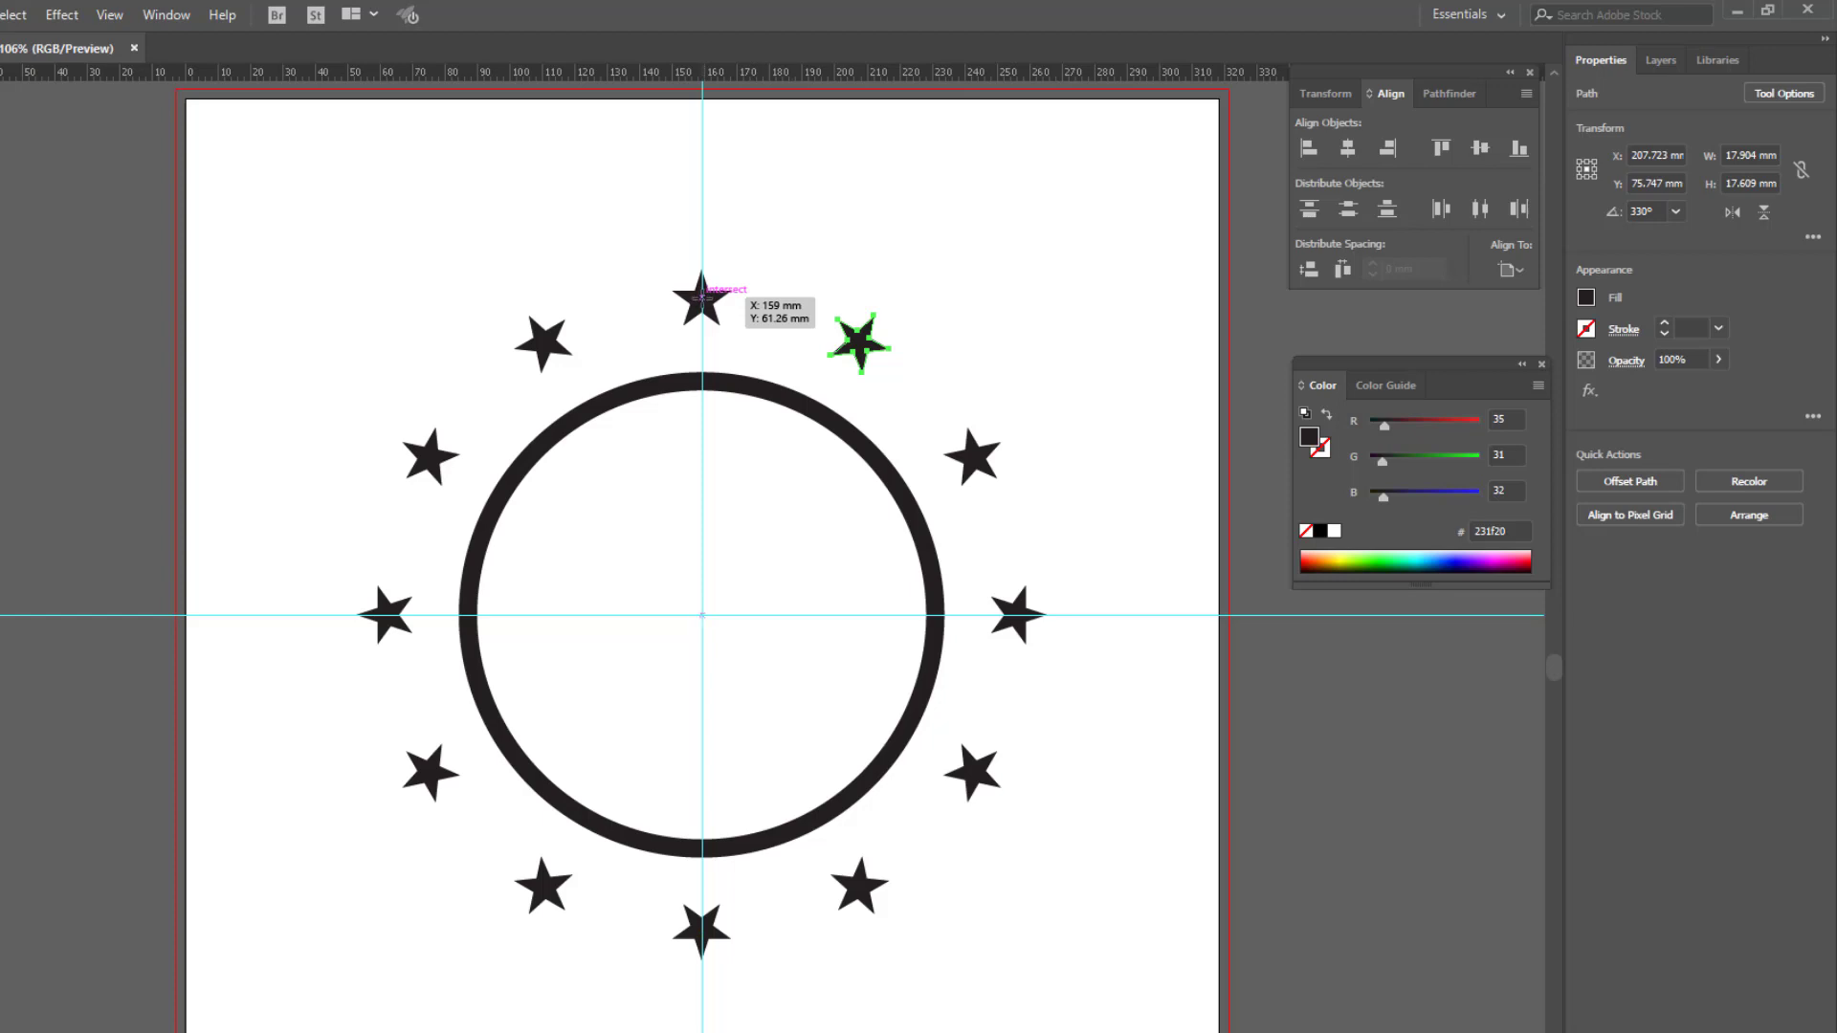
drag(704, 298, 704, 370)
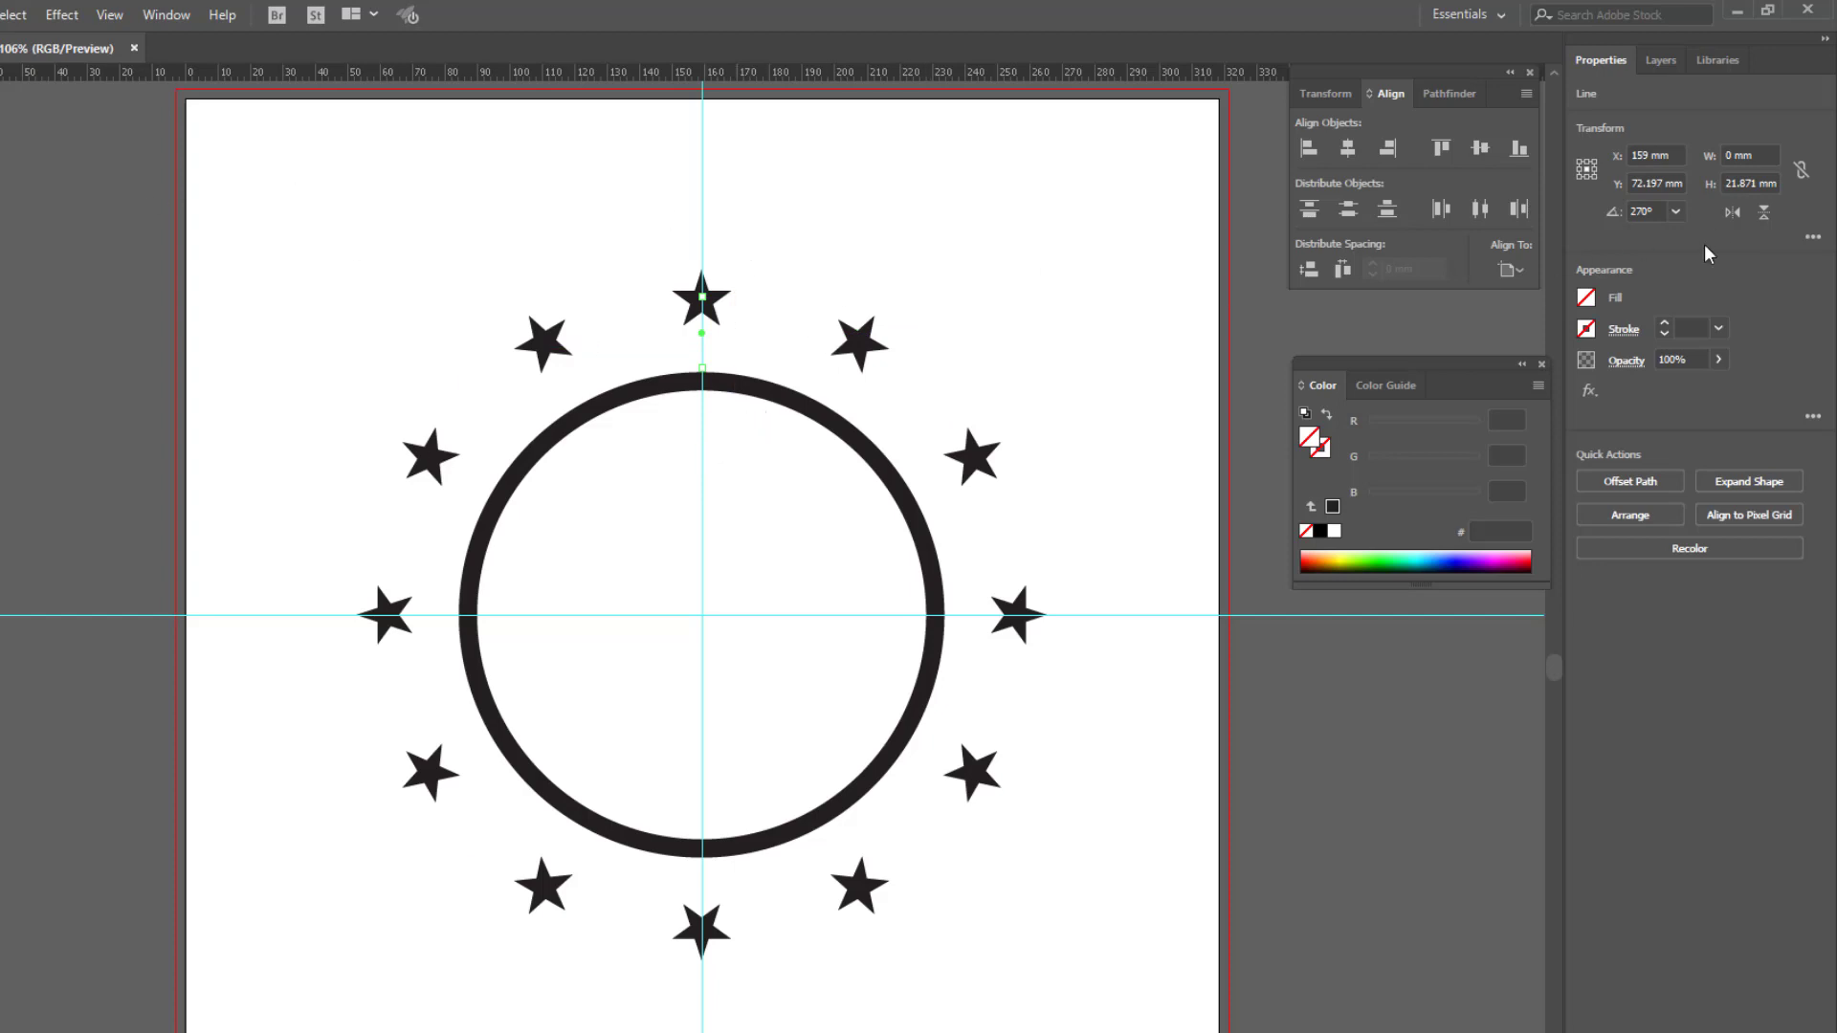
click(1720, 330)
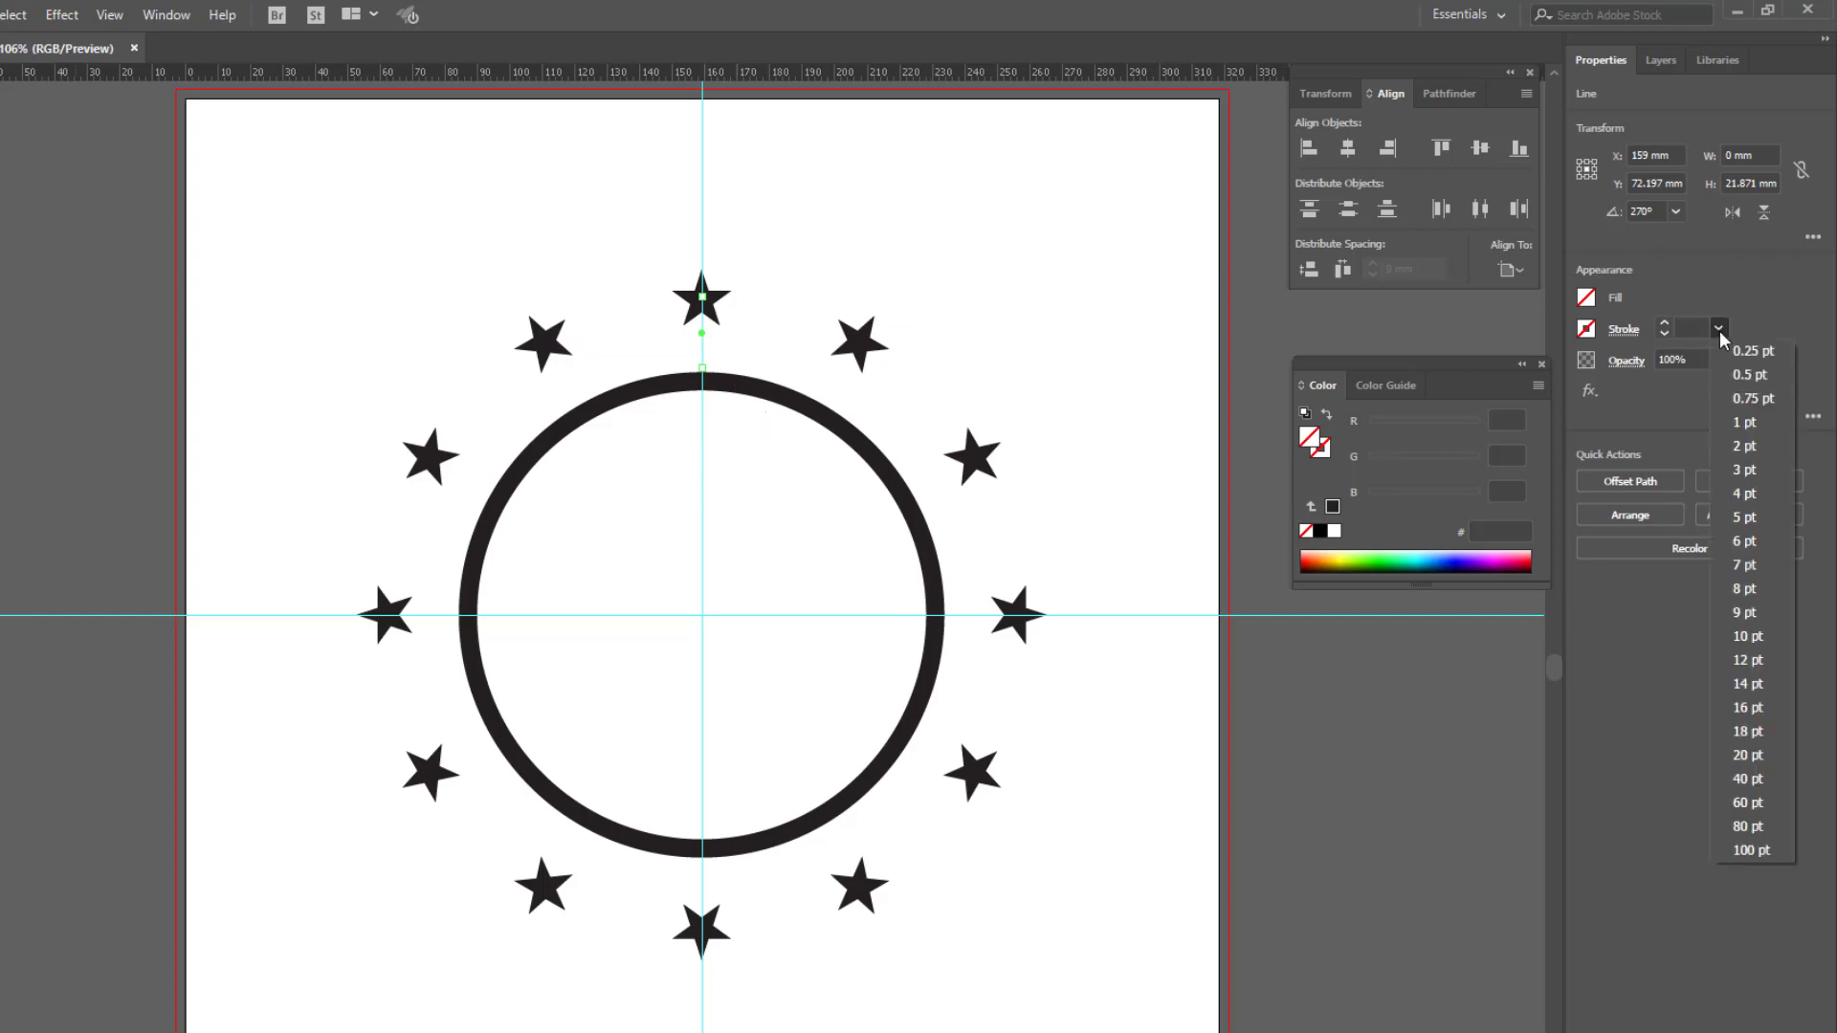
click(1764, 597)
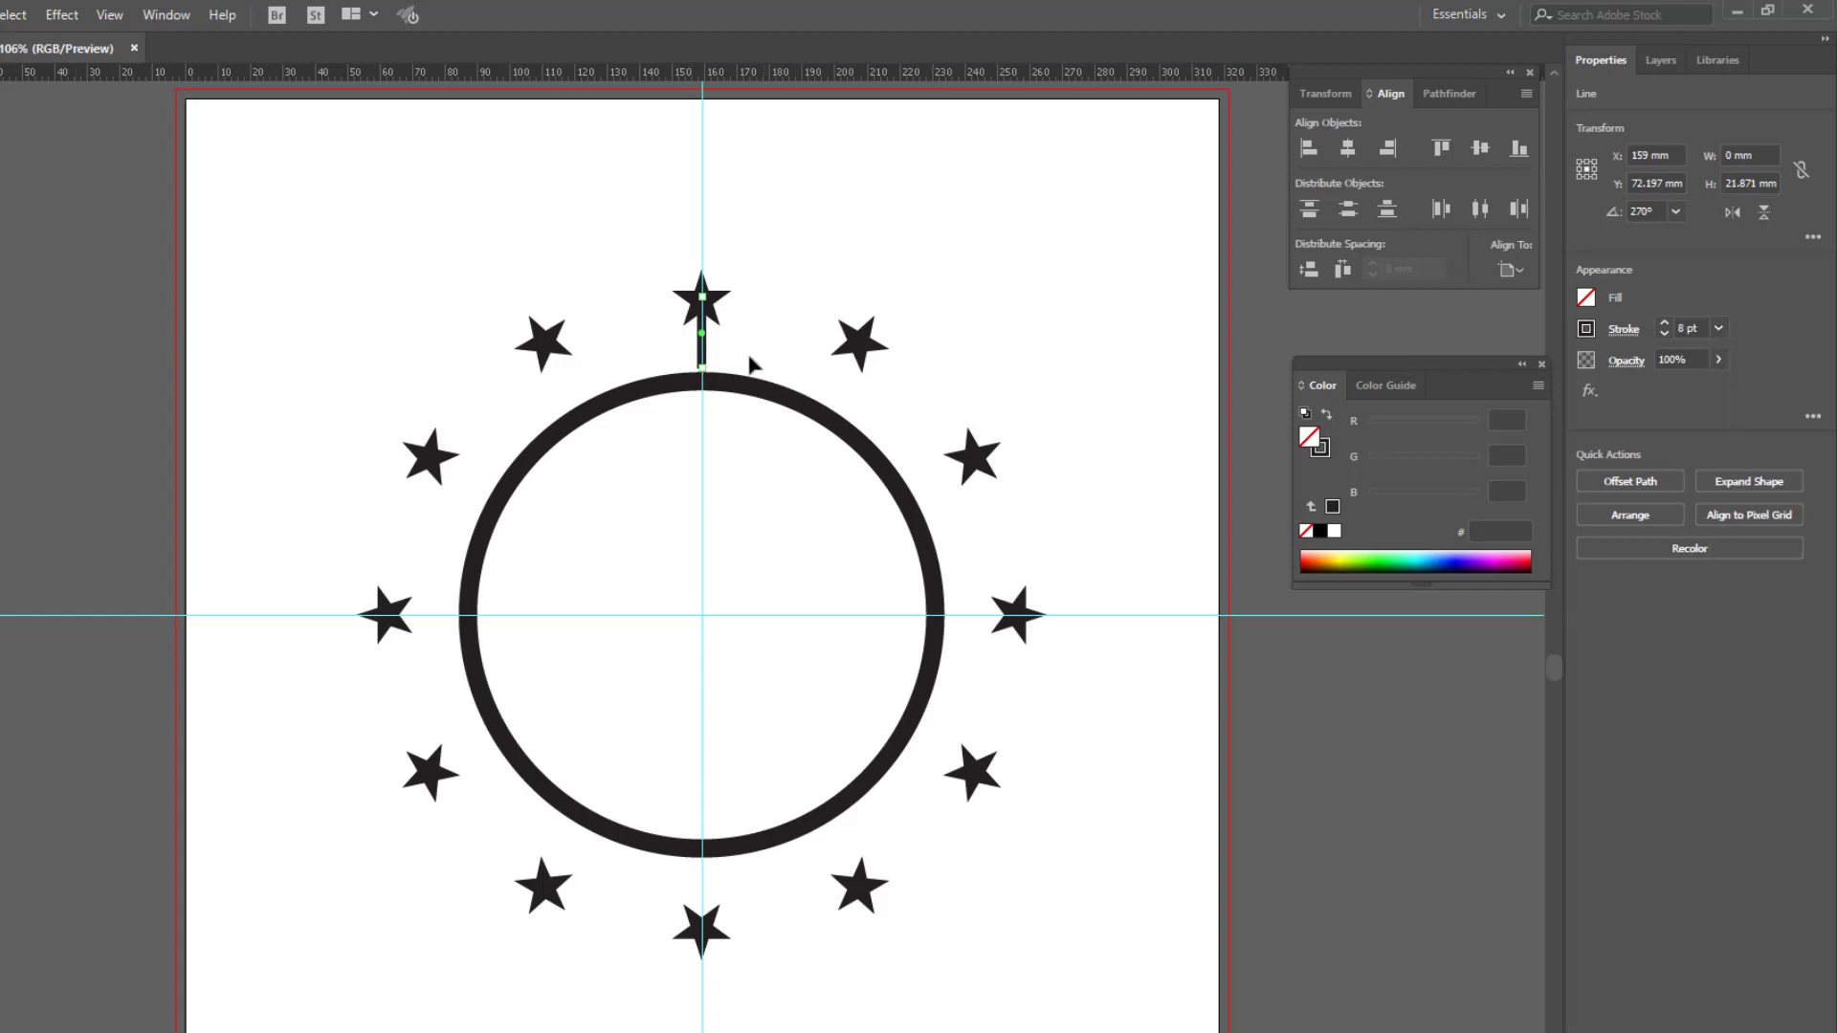
Move the line straight down along the vertical guide until its lower end meets the circle's outer edge.
key(z)
key(ctrl+space)
drag(682, 257, 747, 447)
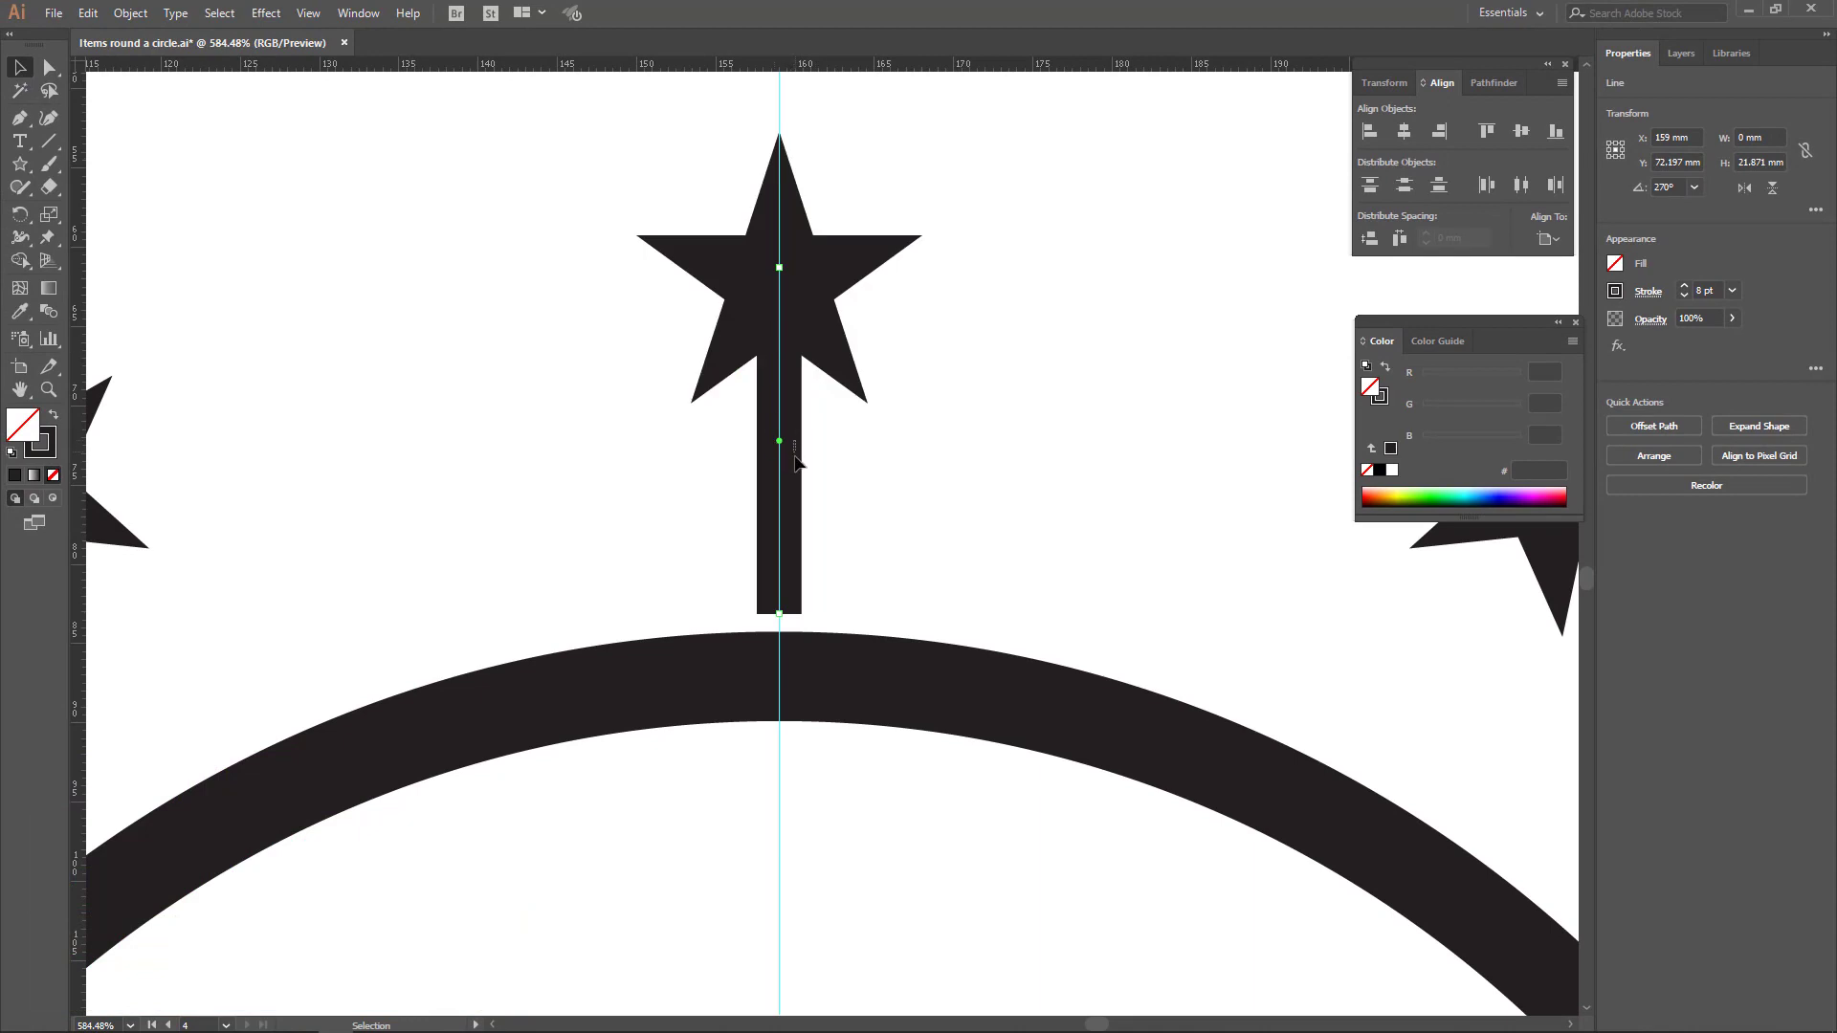
drag(779, 442, 783, 471)
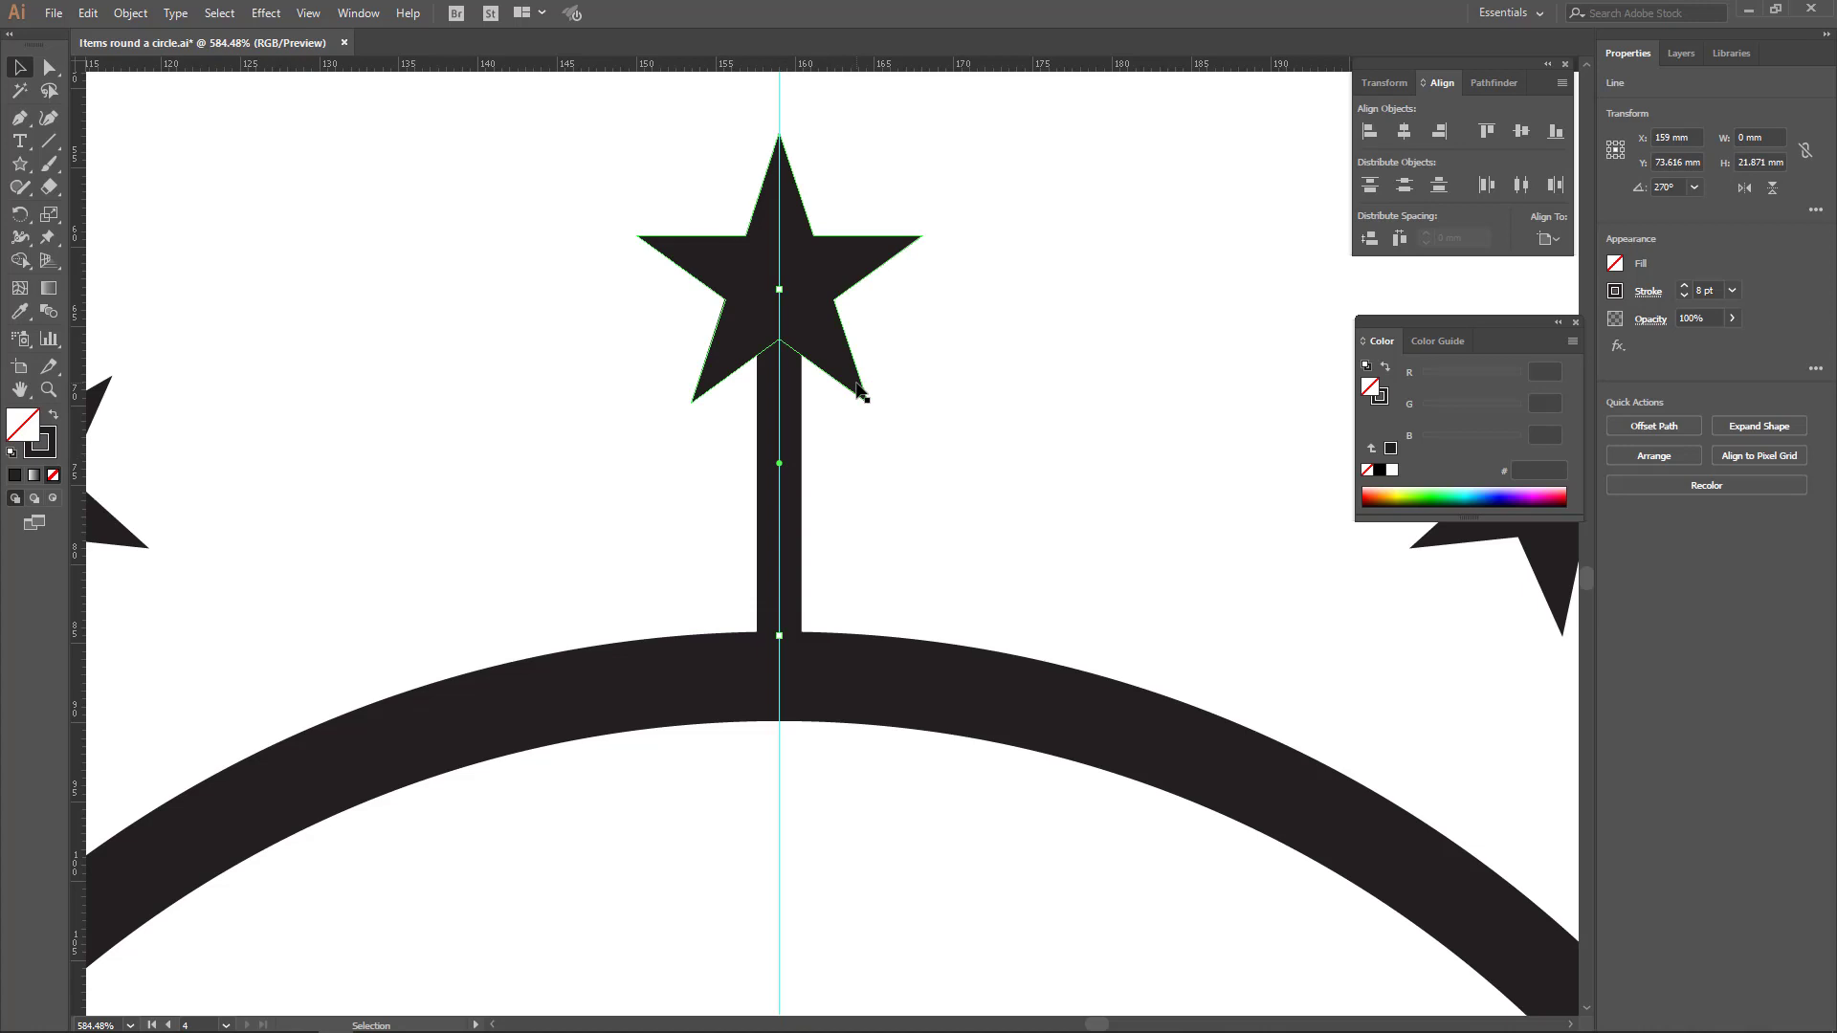
key(ctrl)
key(ctrl+0)
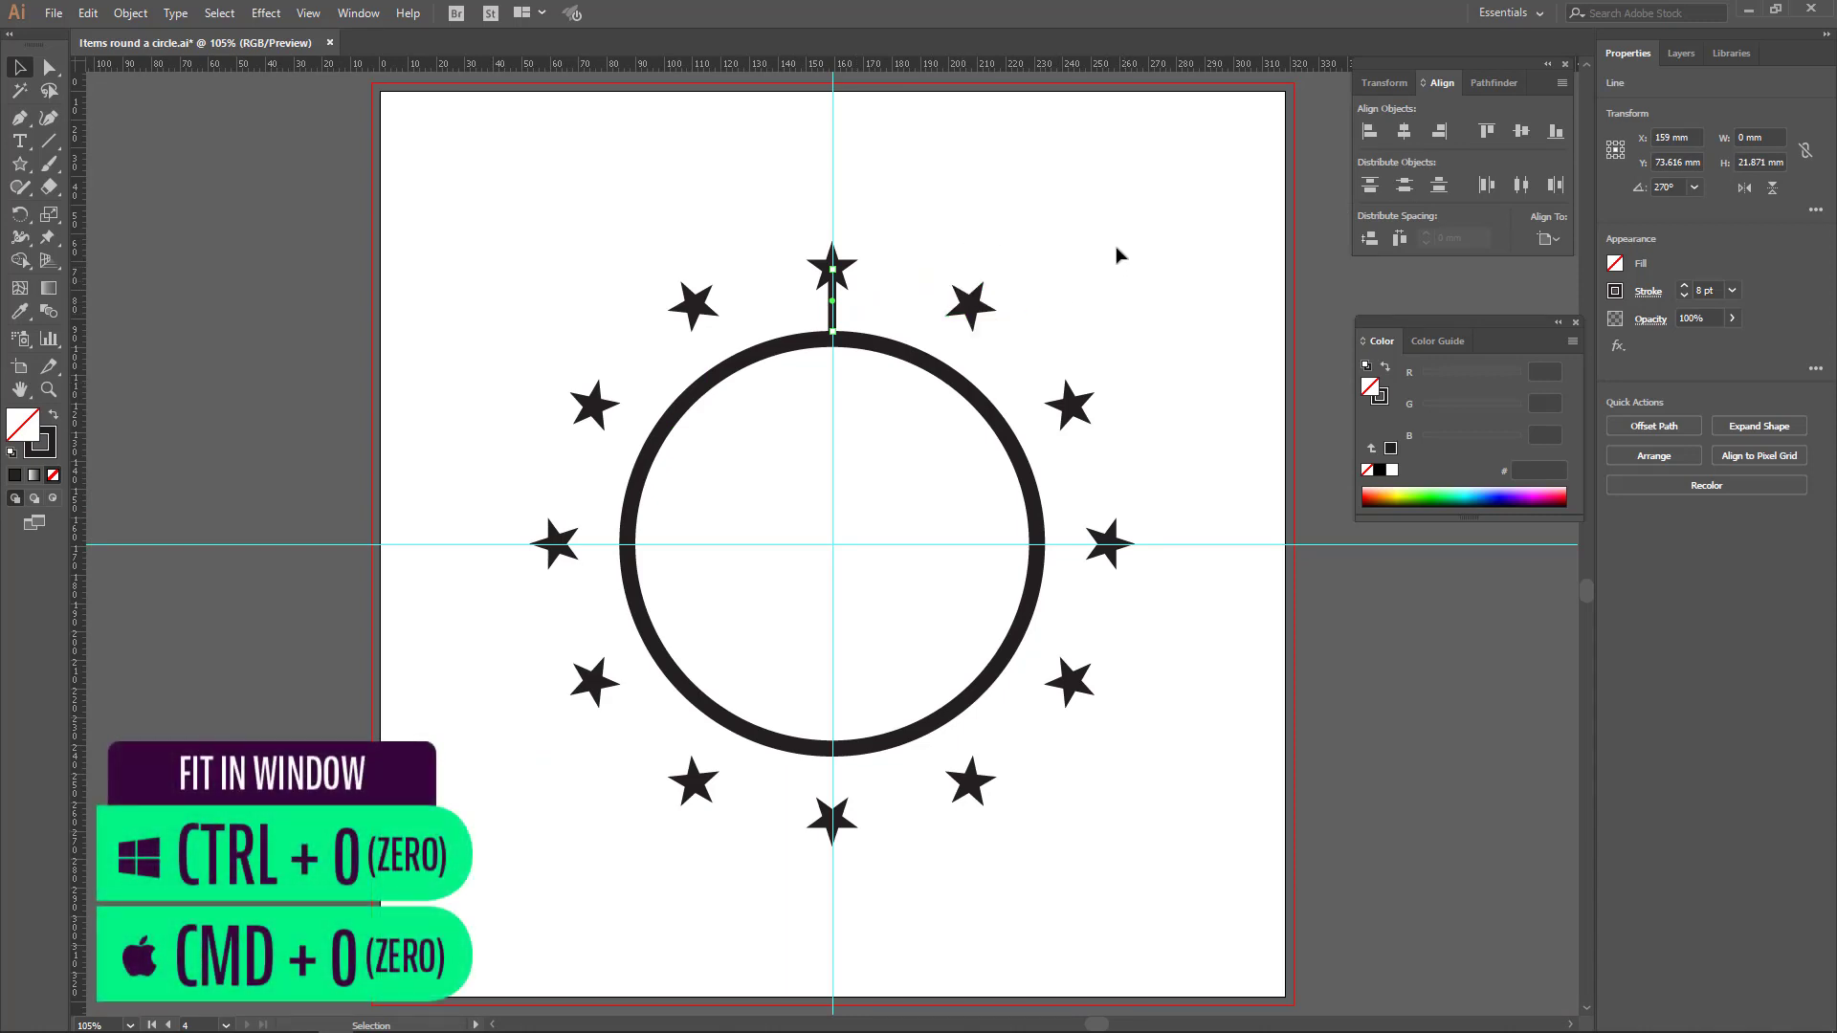
Make a copy of the connecting line rotated 30° about the circle's centre.
click(22, 216)
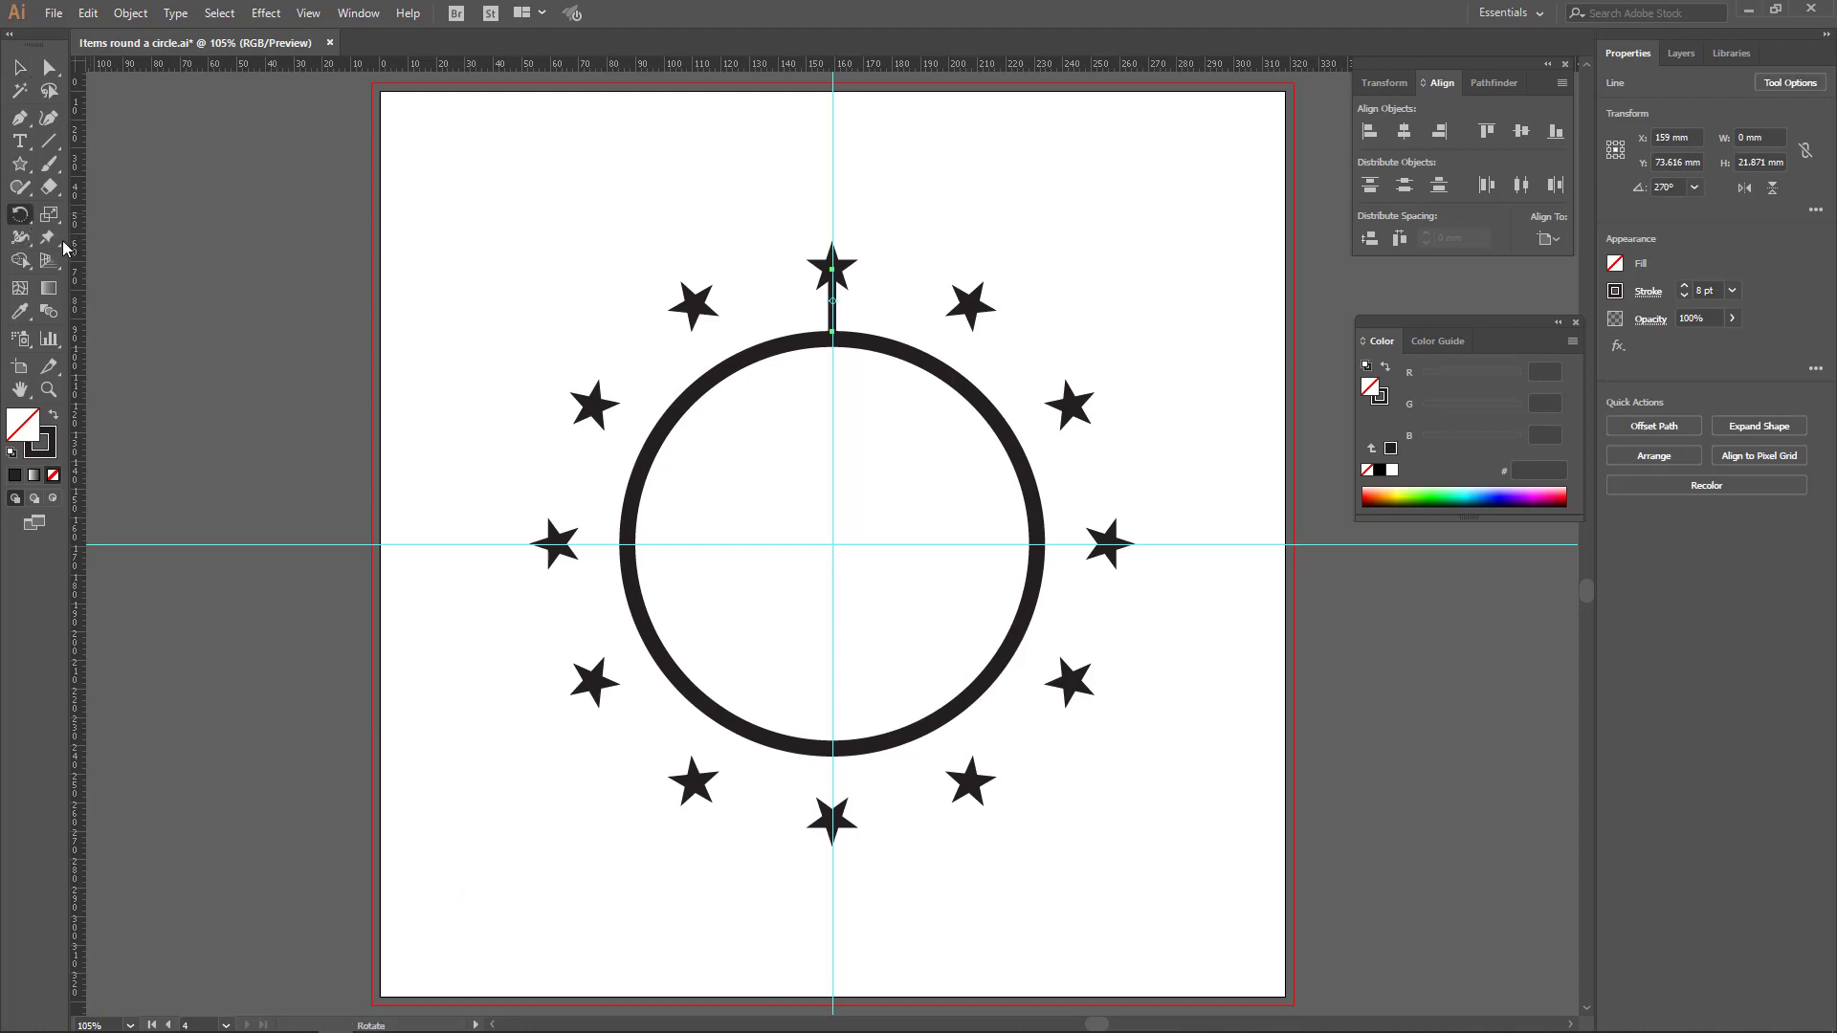
alt+click(832, 543)
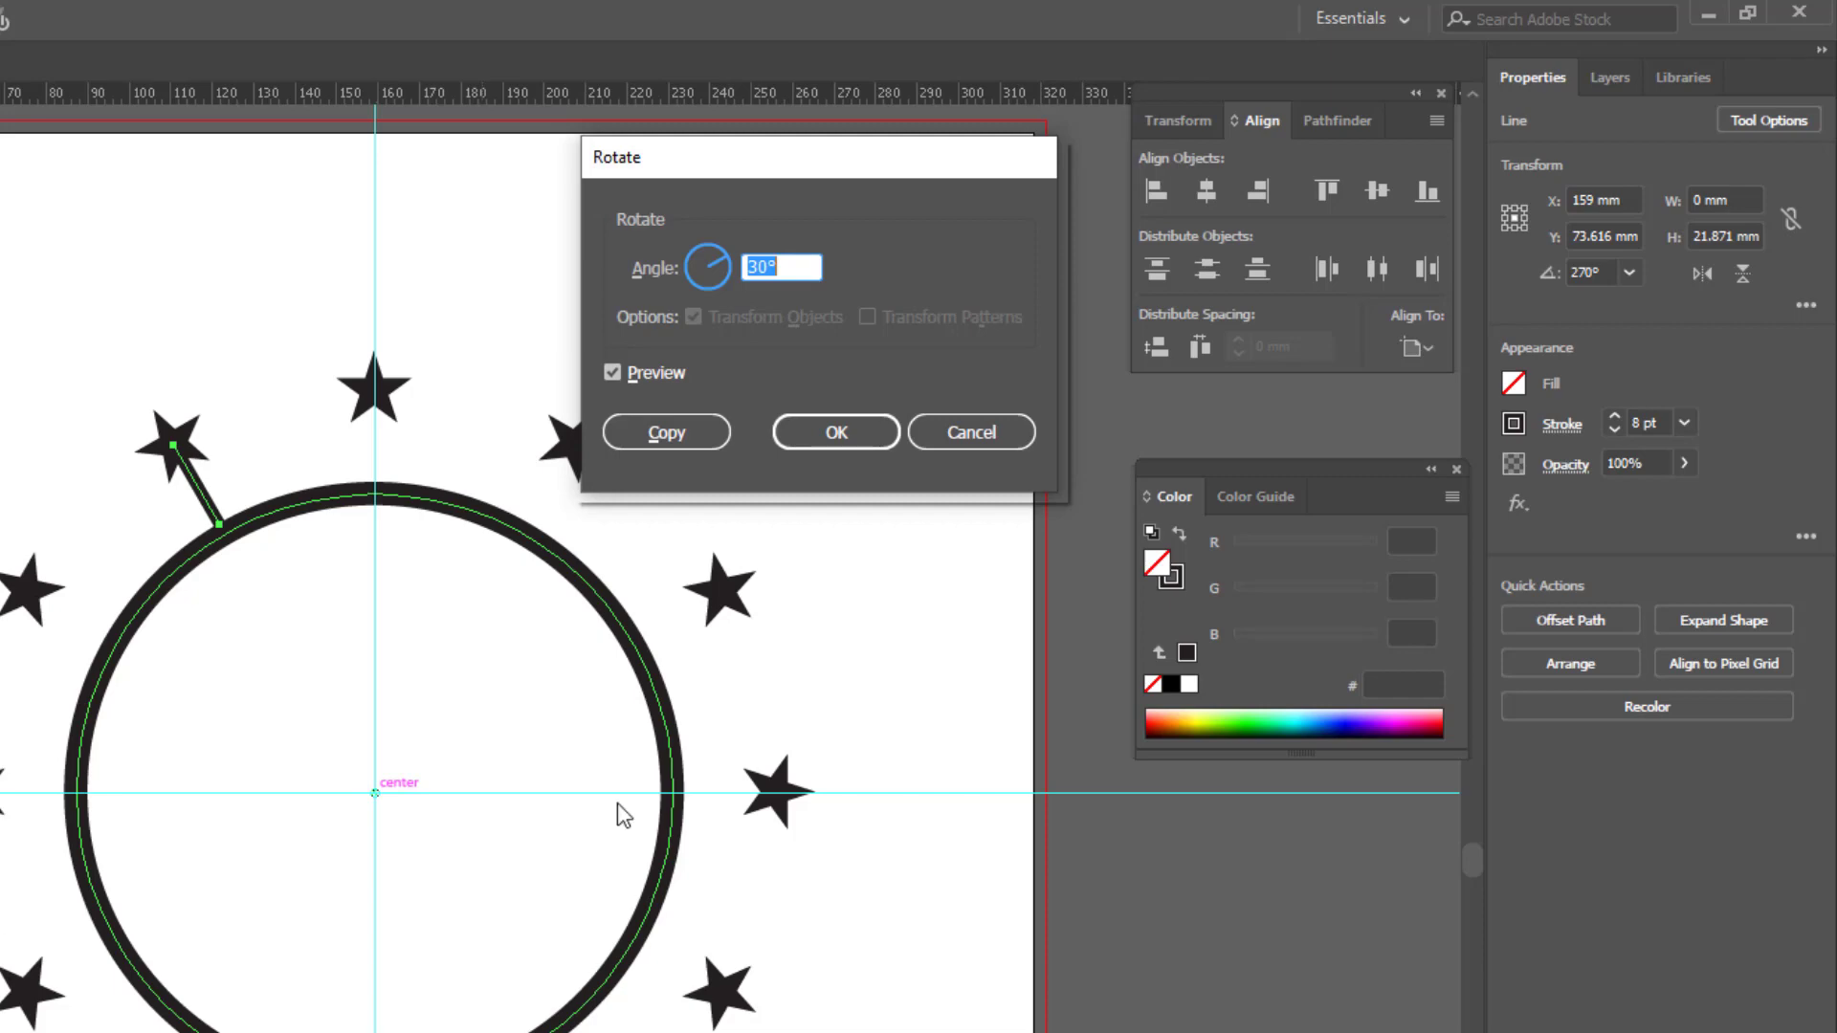
click(674, 433)
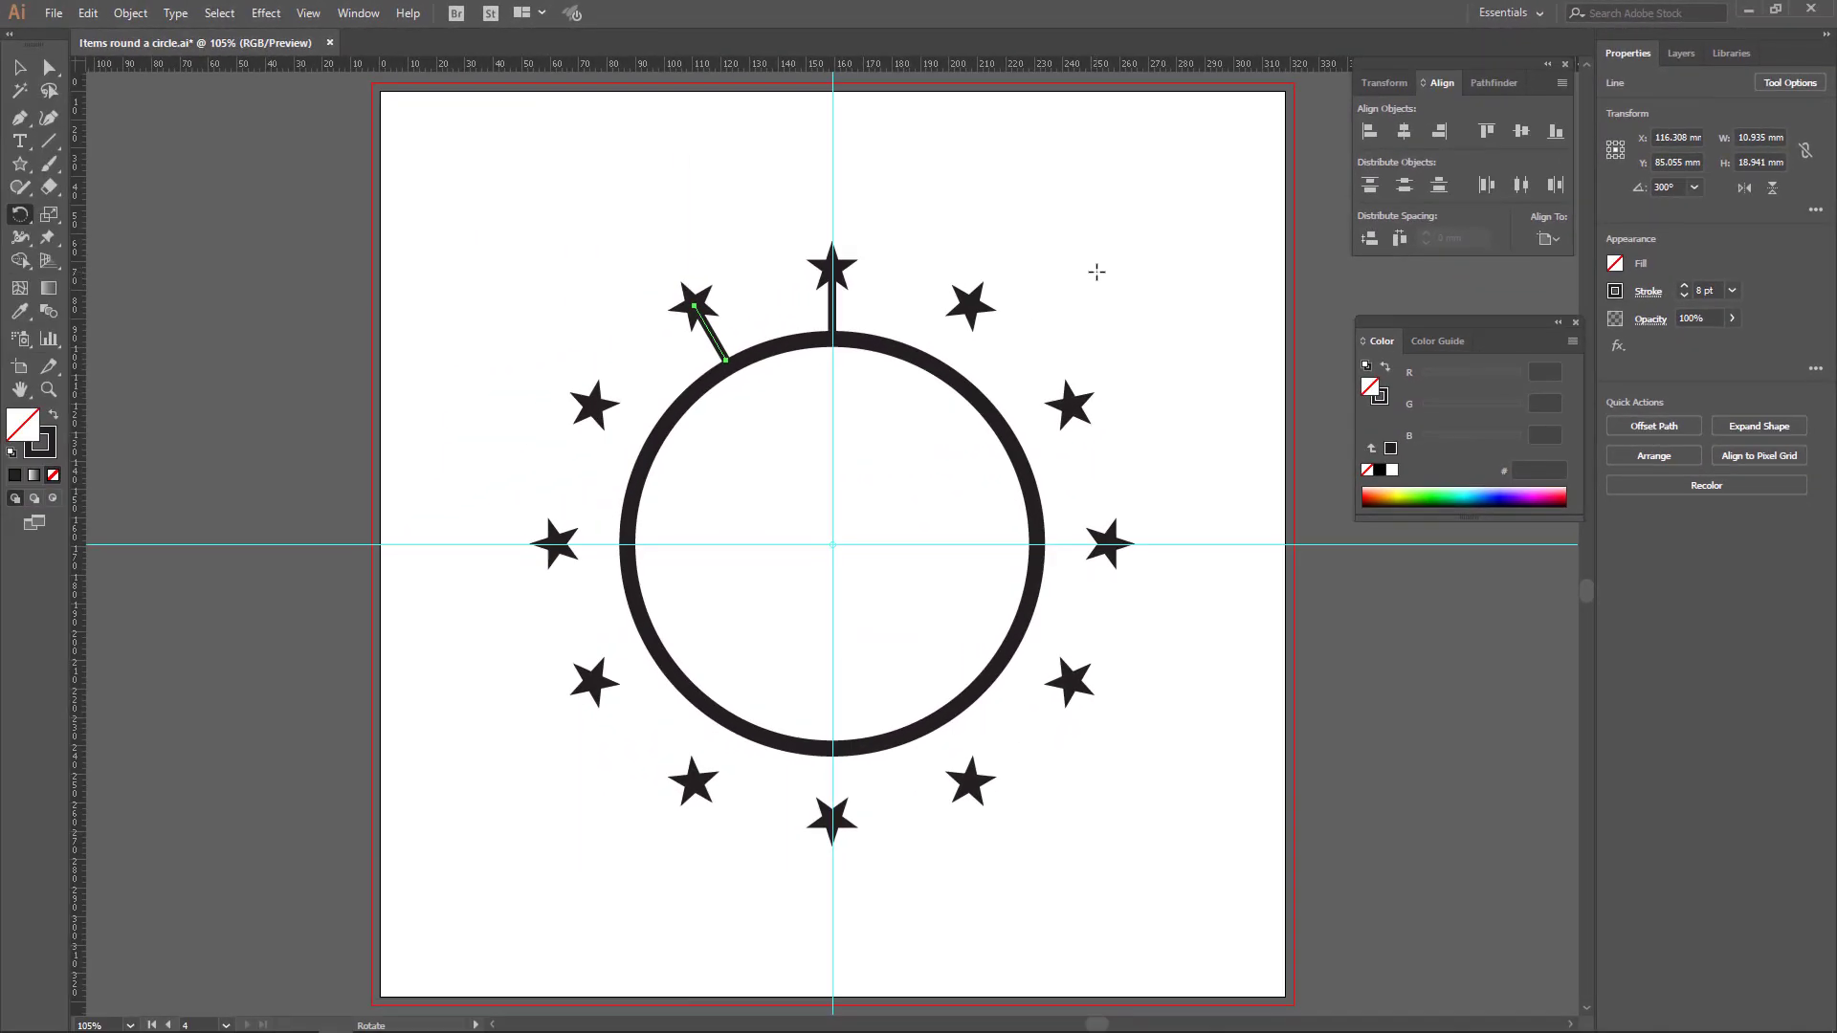
Repeat the rotated line copy until all twelve stars are joined to the circle, and deselect the result.
key(ctrl+d)
key(ctrl+d)
key(ctrl+d)
key(ctrl+d)
key(ctrl+d)
key(ctrl+d)
key(ctrl+d)
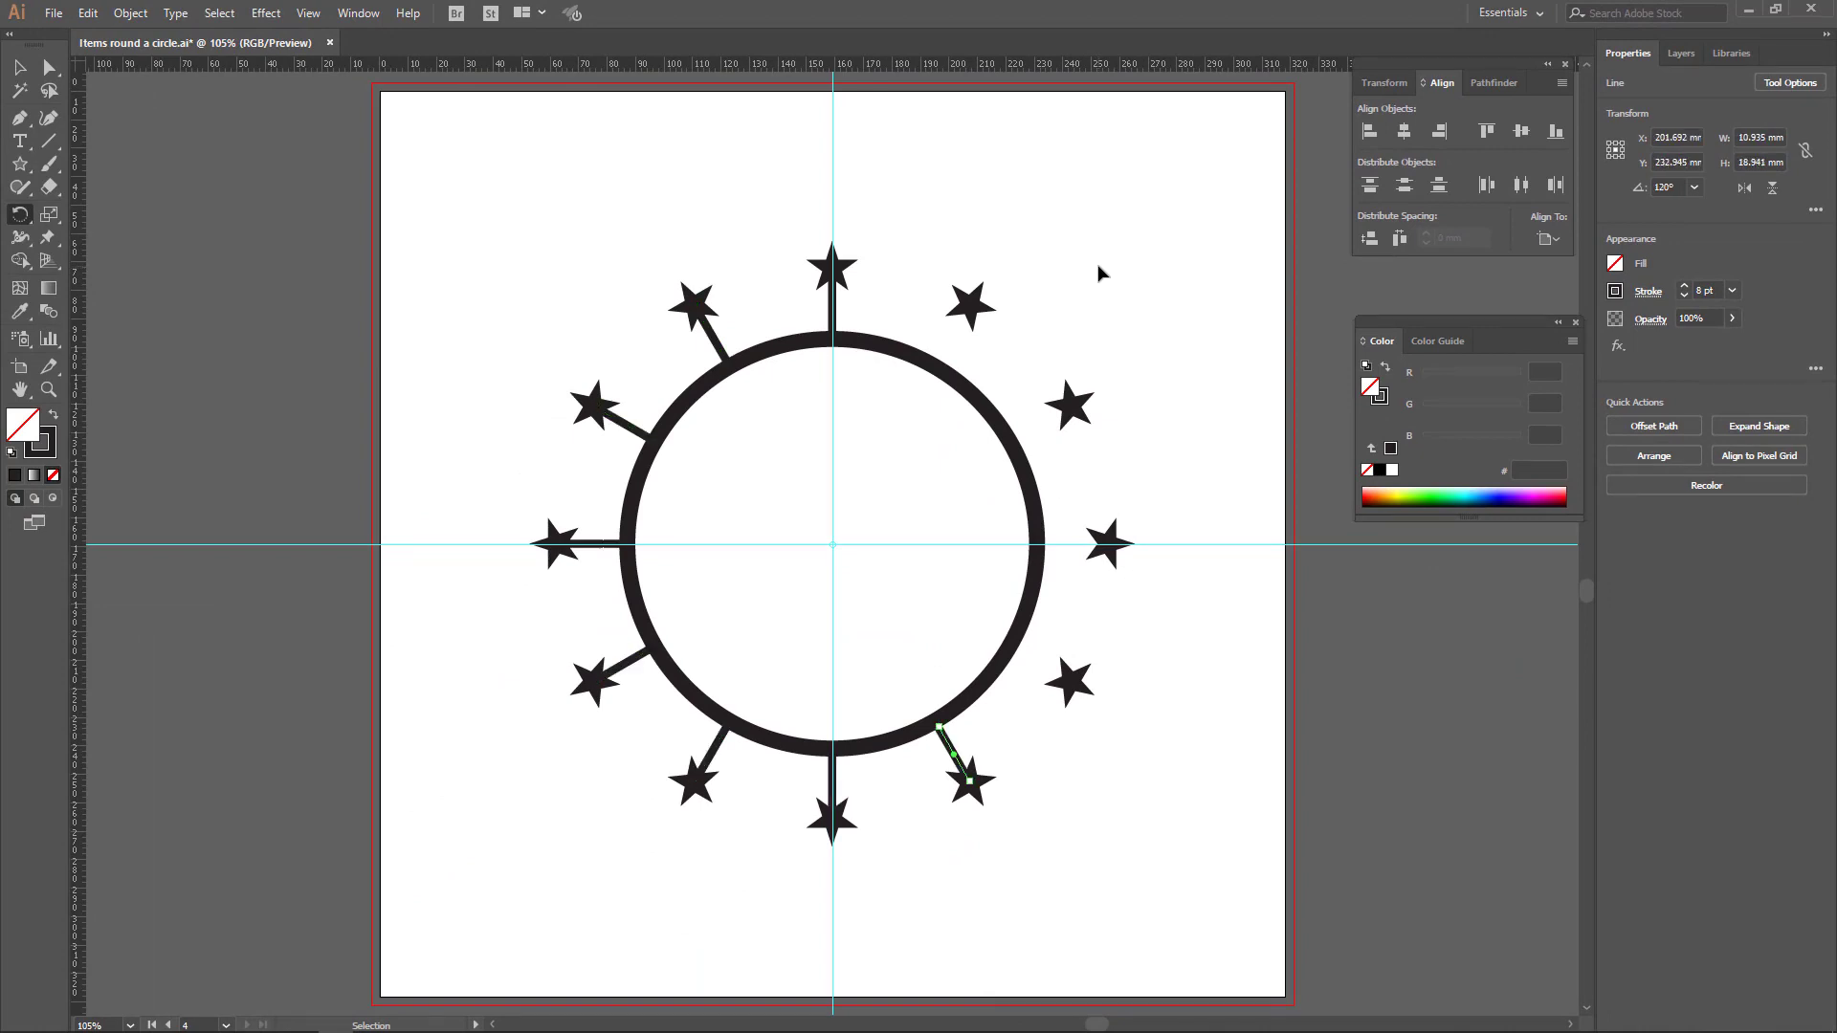
key(ctrl+d)
key(ctrl+d)
key(ctrl+d)
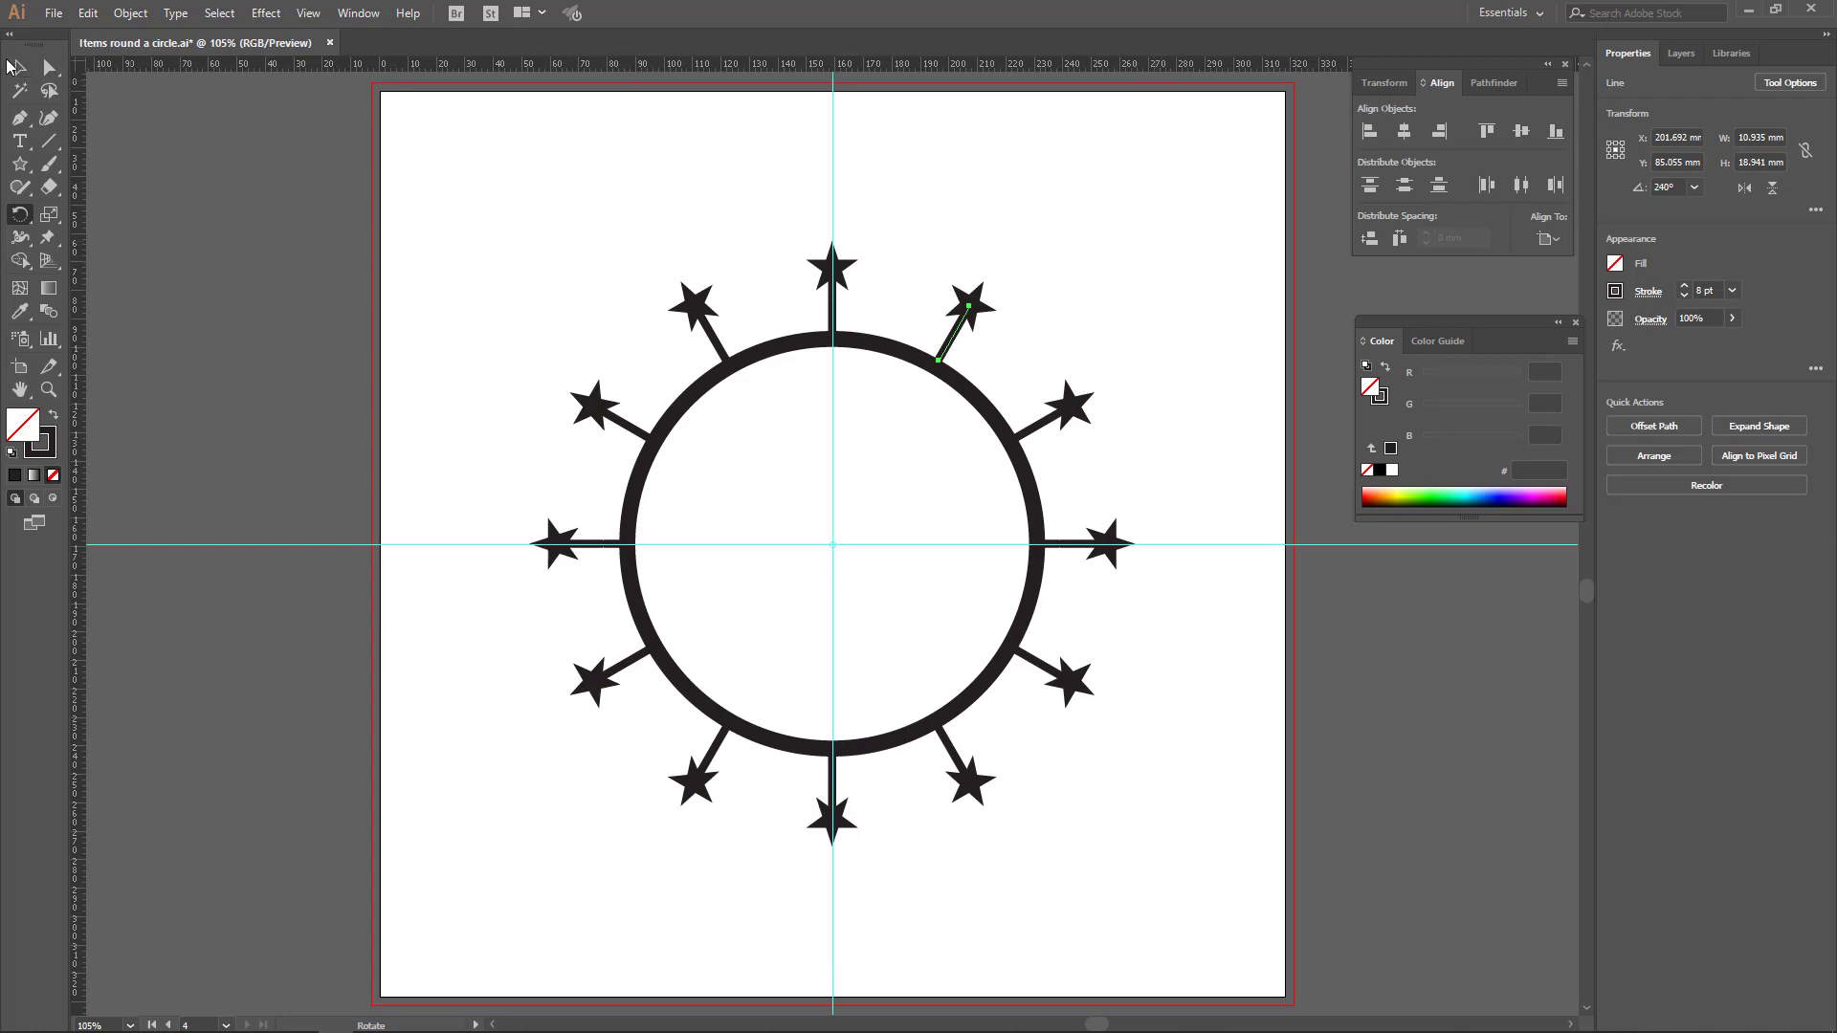
click(19, 69)
click(1107, 245)
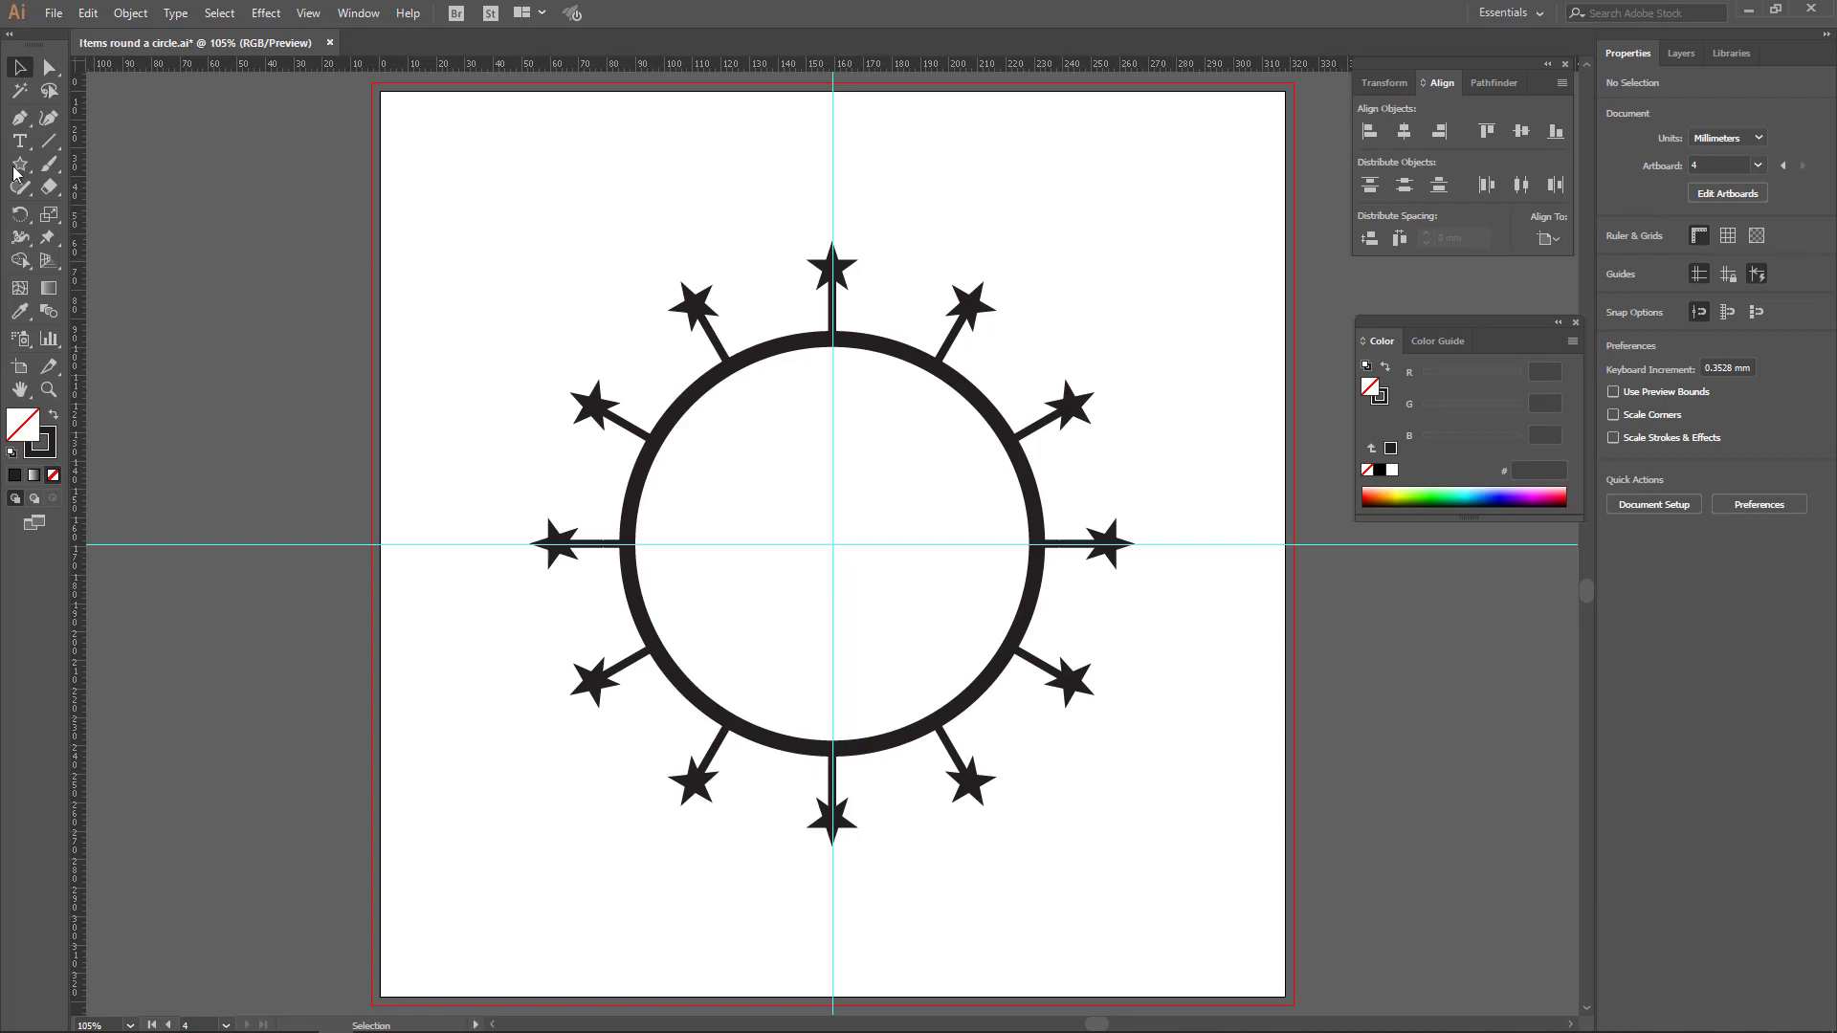
Draw a line about 14 mm long on the vertical guide just inside the circle's upper edge and set its angle to 45°.
click(48, 141)
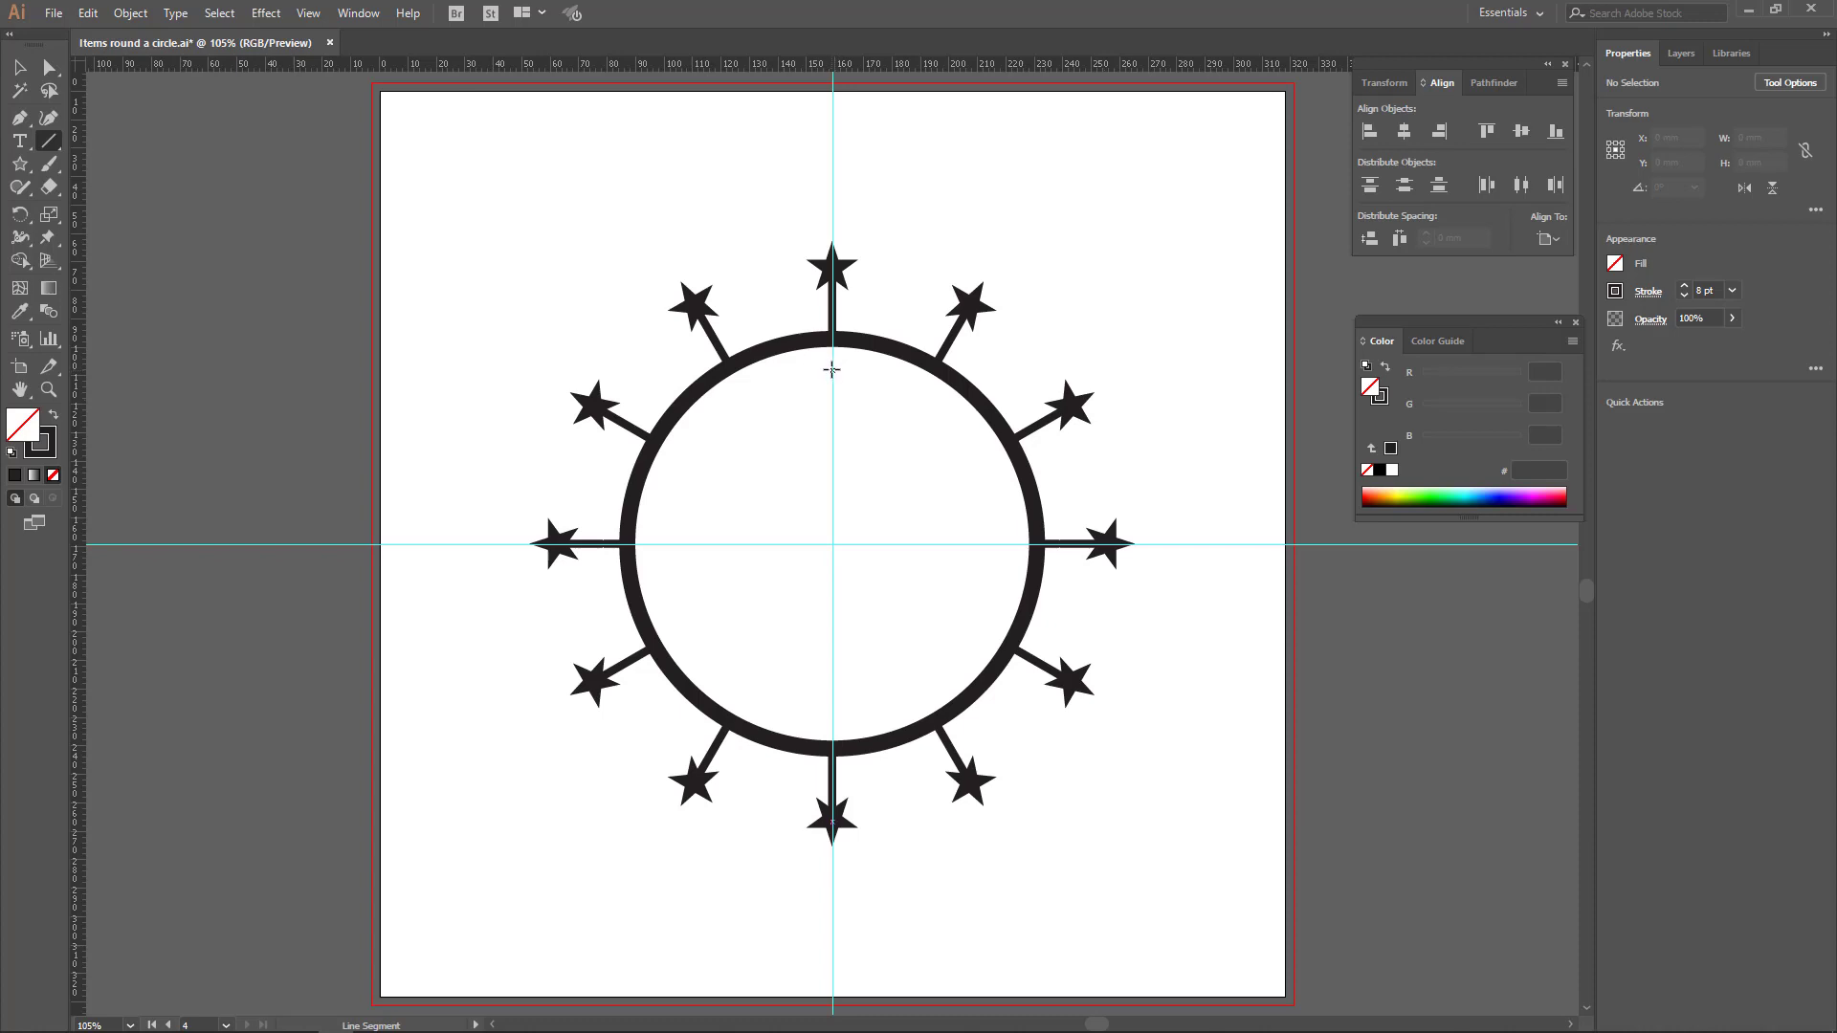
drag(832, 369, 834, 409)
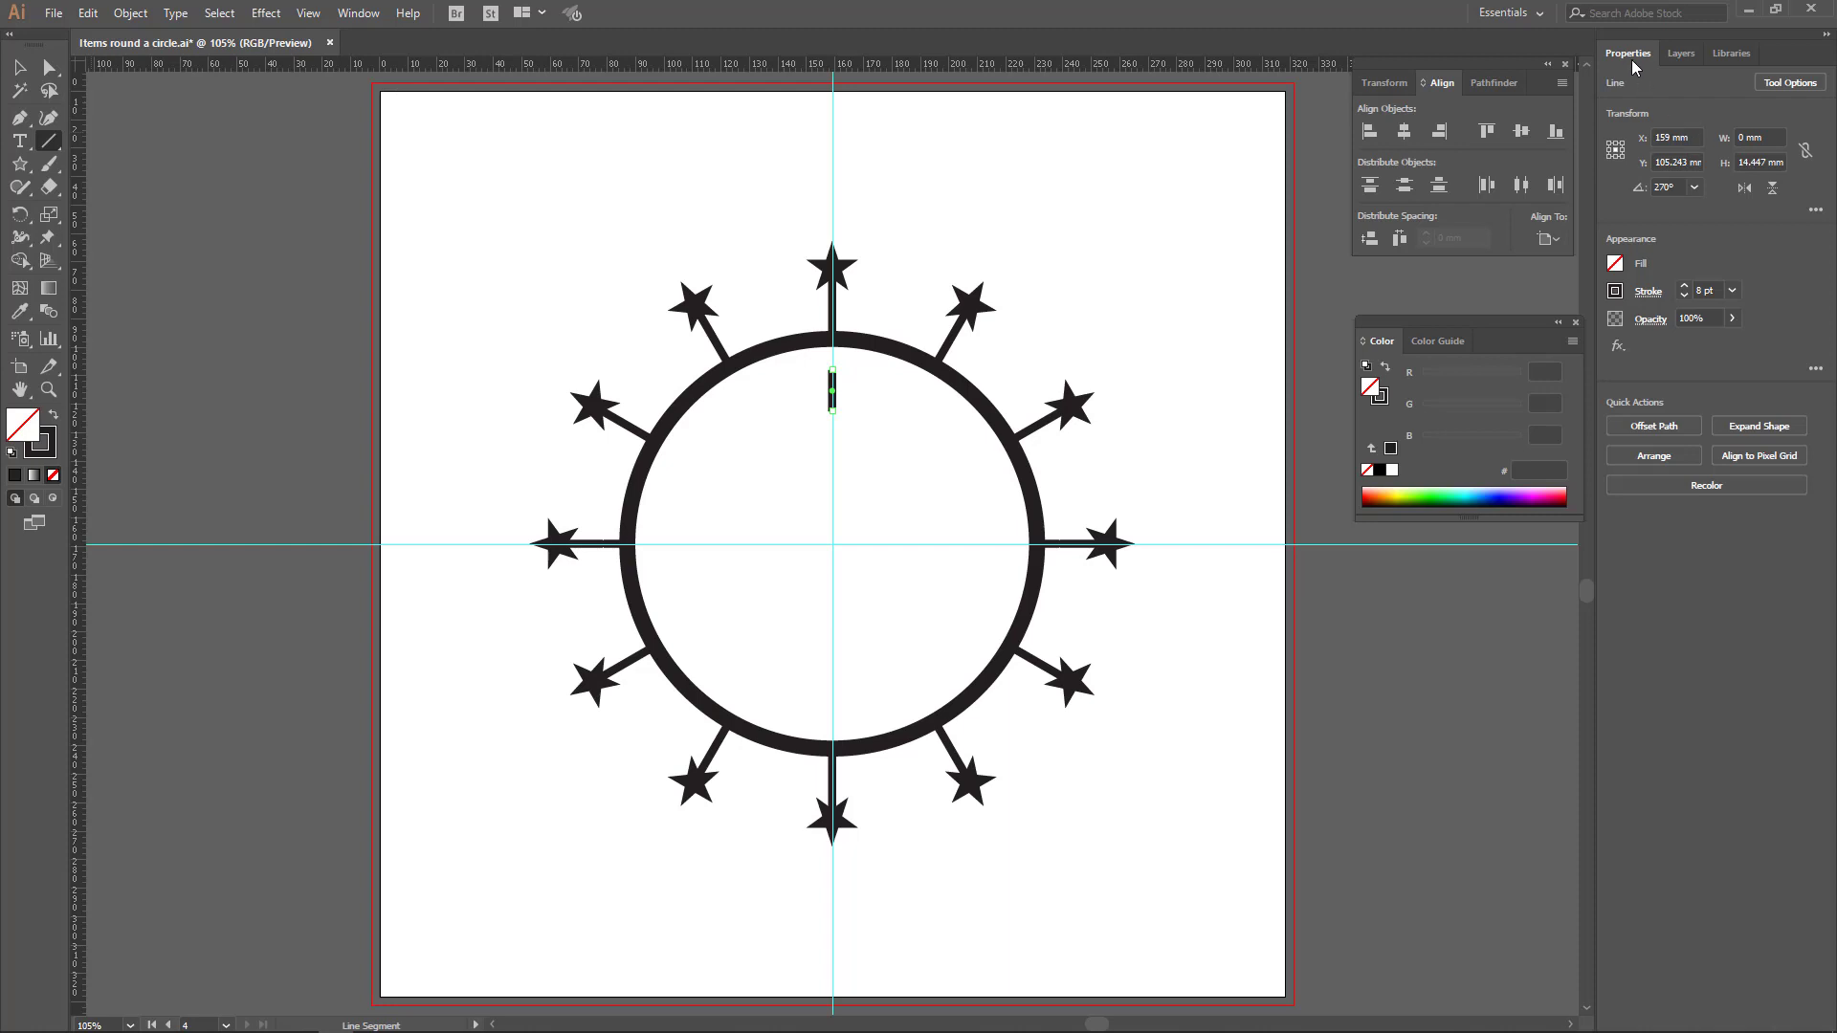
click(1681, 186)
text(45)
key(Return)
Make a copy of the slanted line rotated 18° about the circle's centre.
click(20, 215)
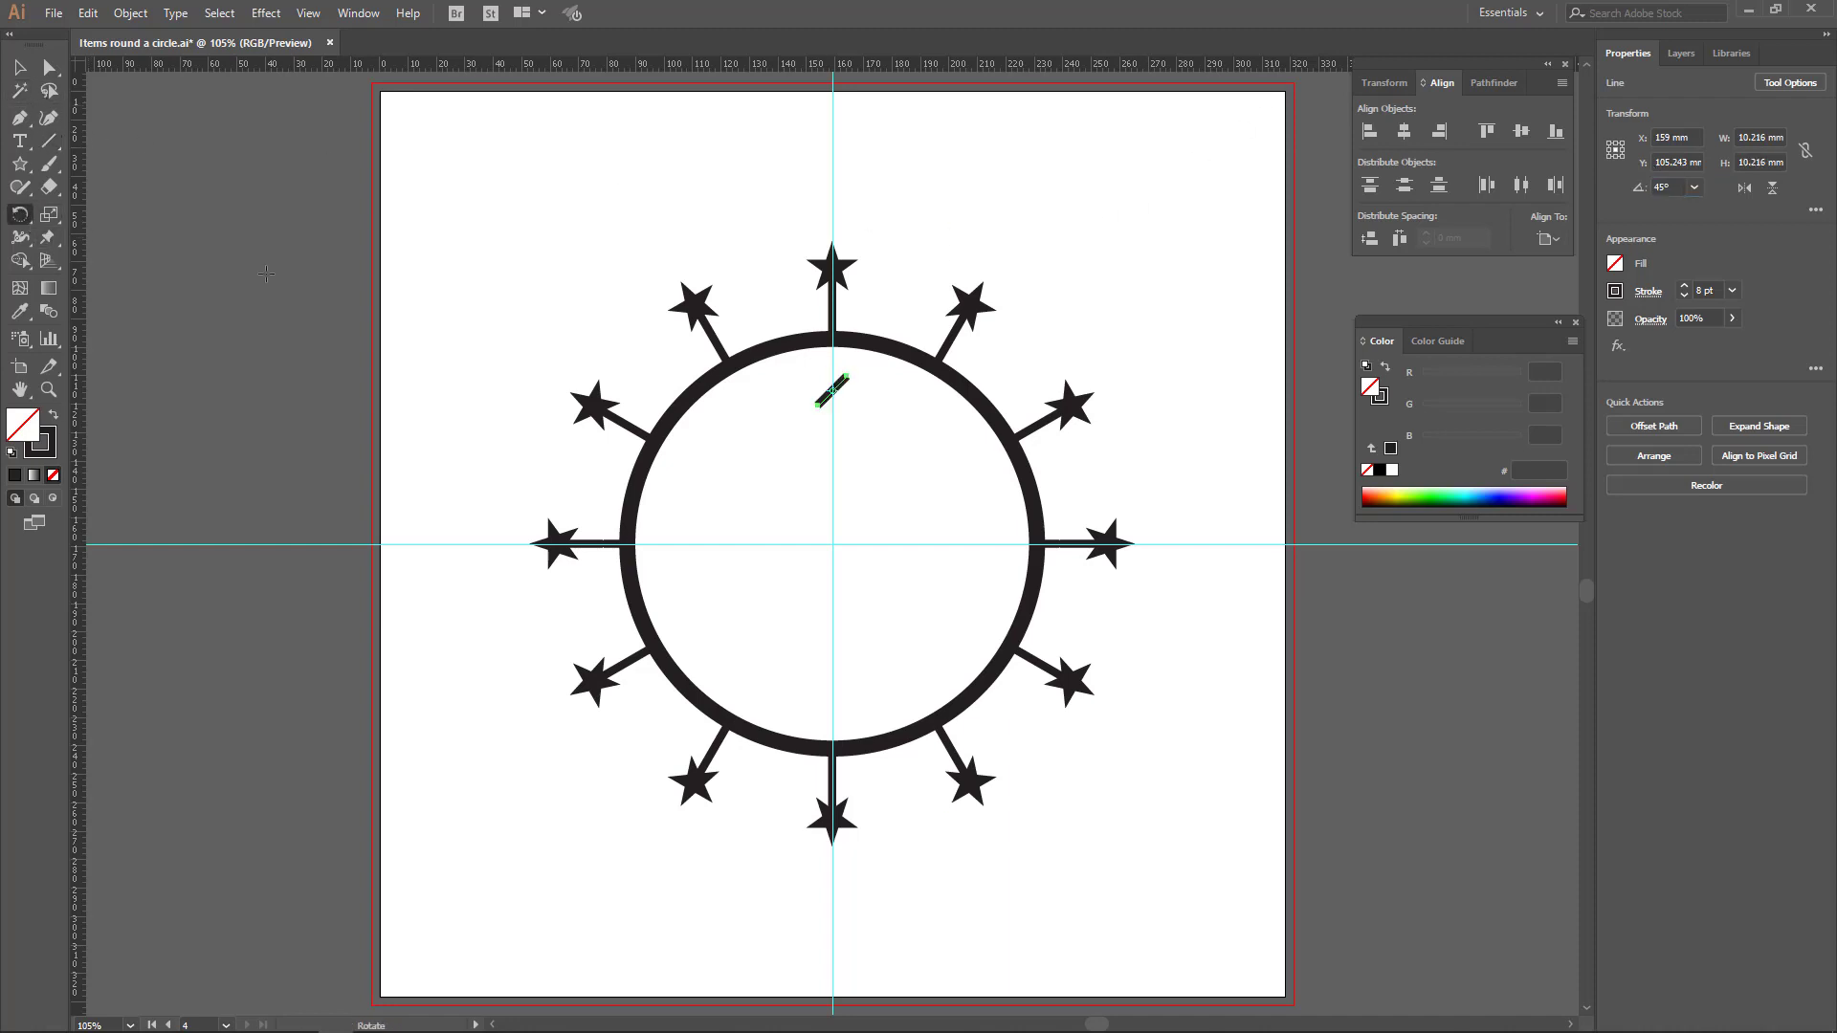
alt+click(832, 544)
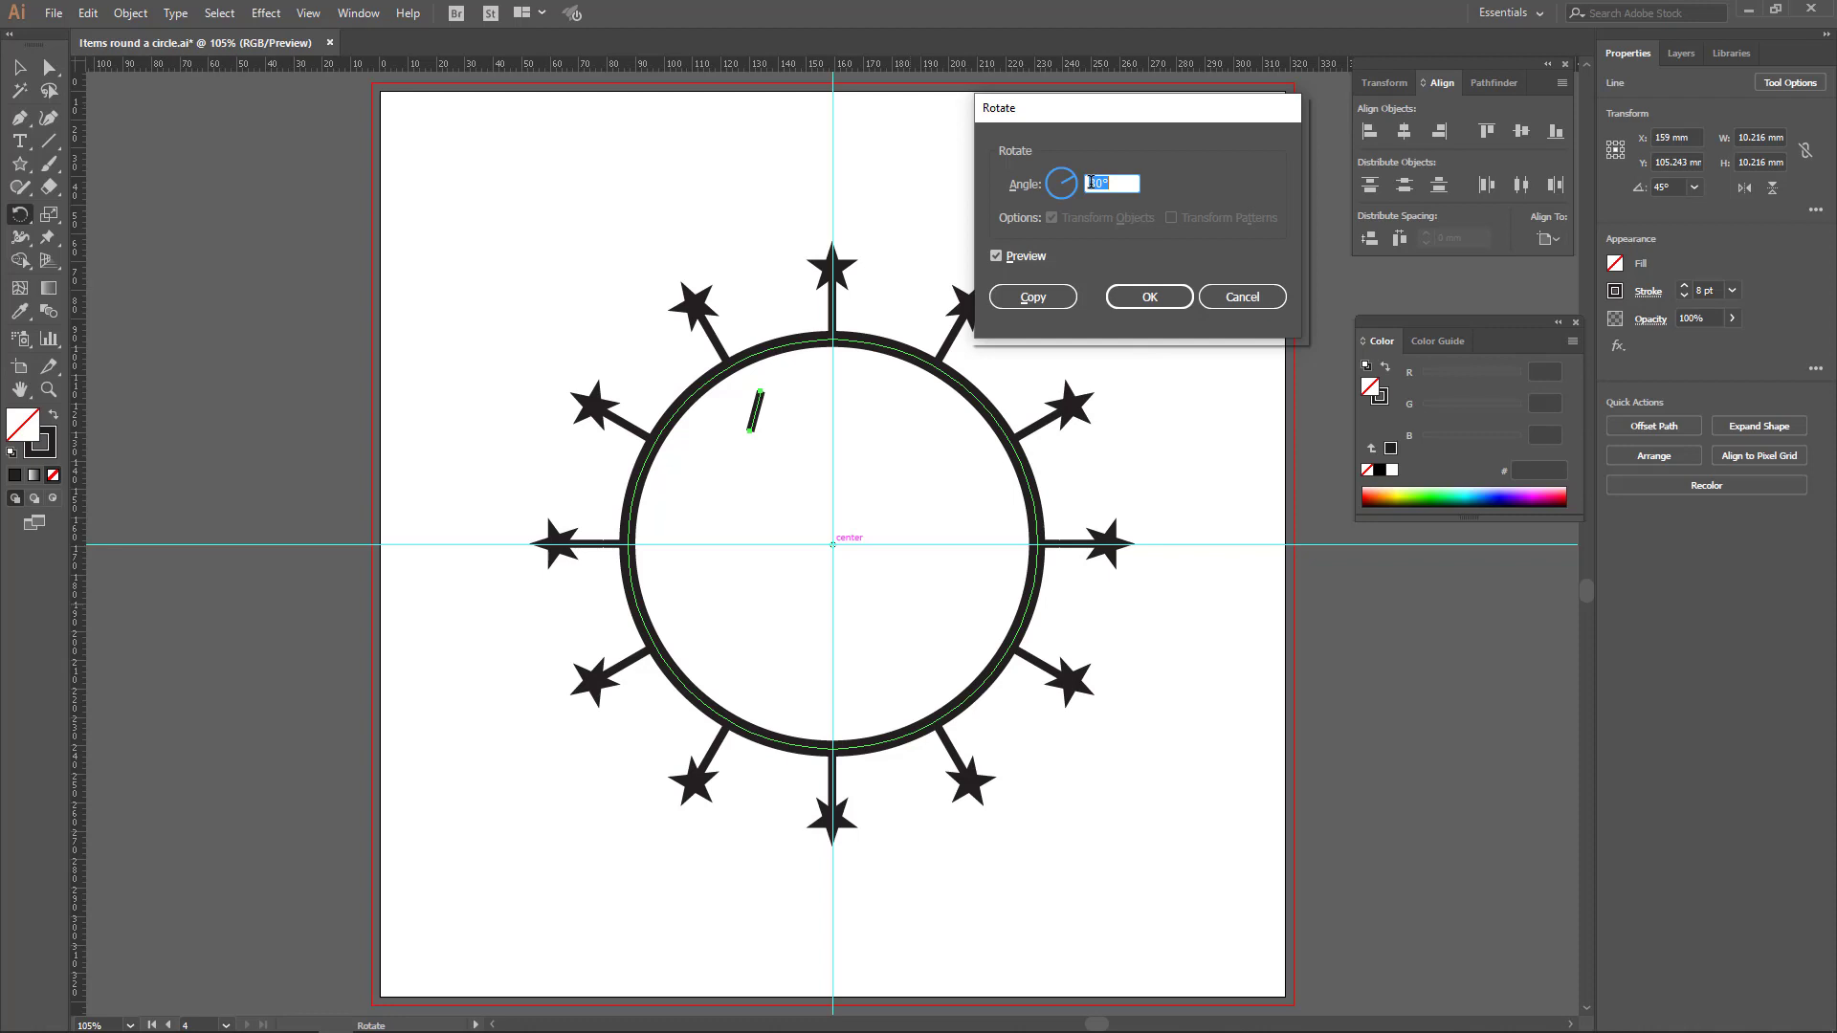
key(BackSpace)
key(Tab)
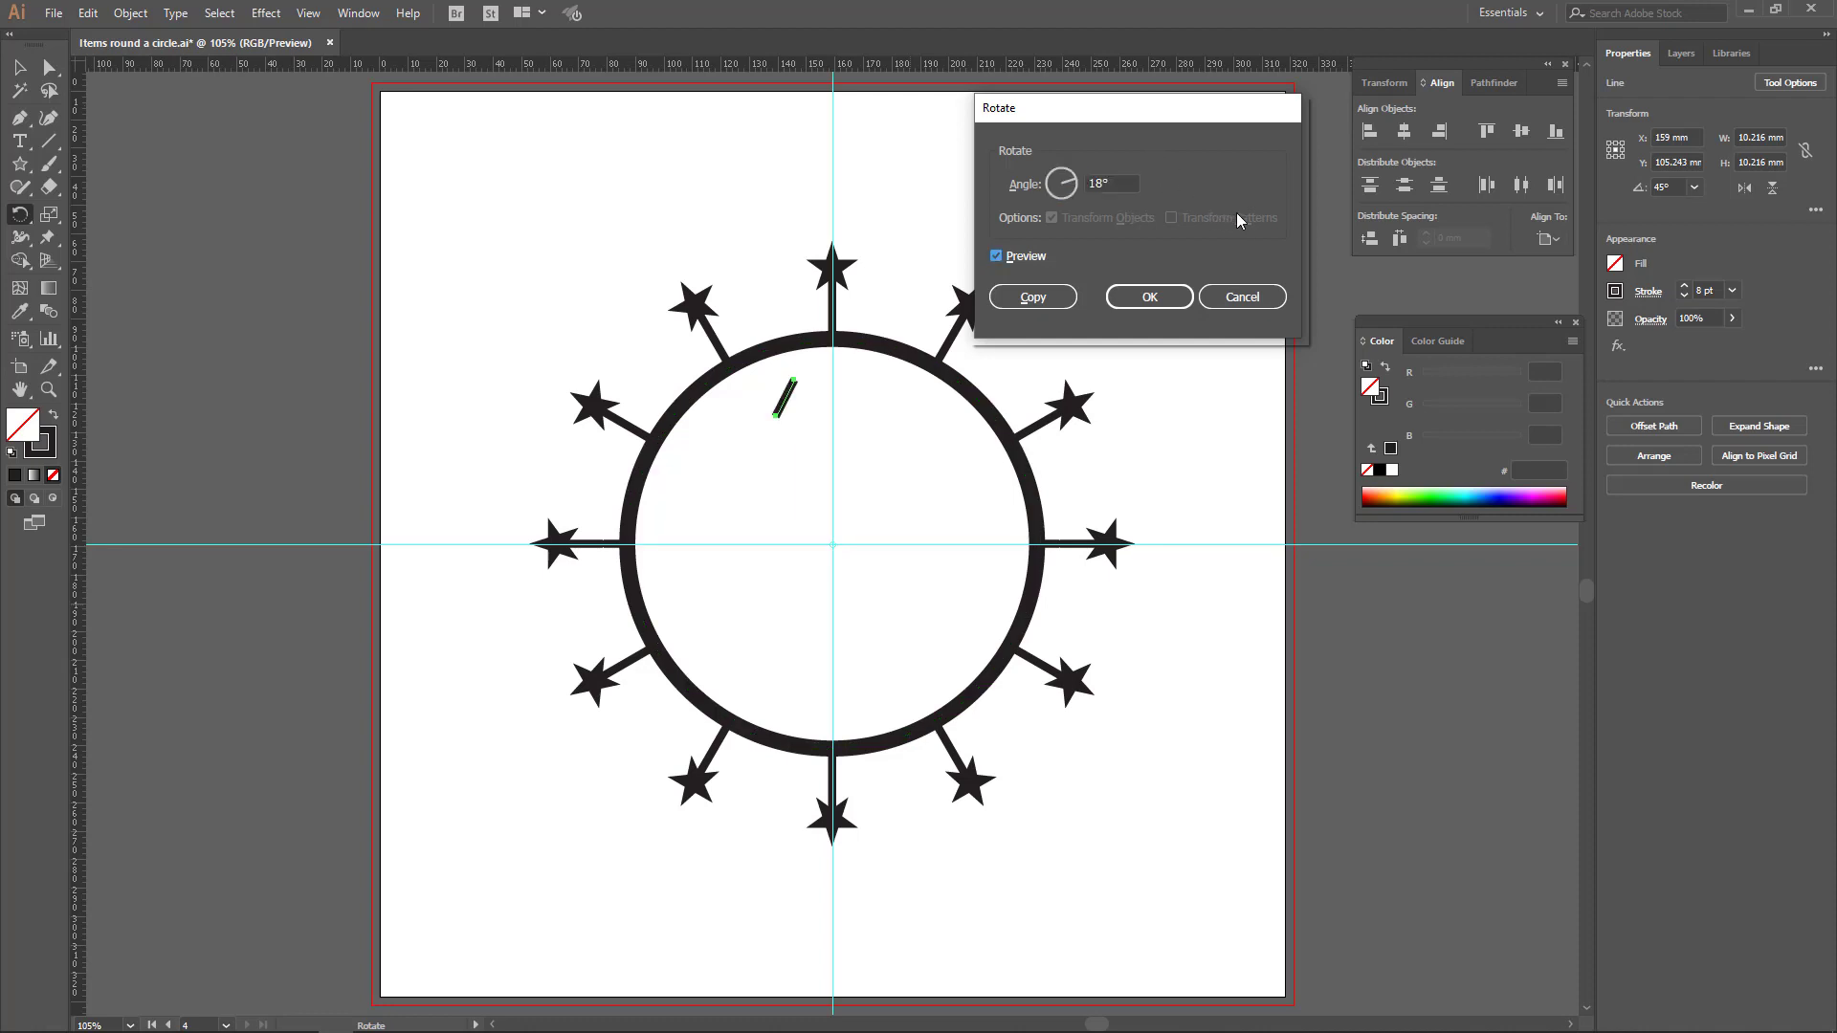
click(1033, 297)
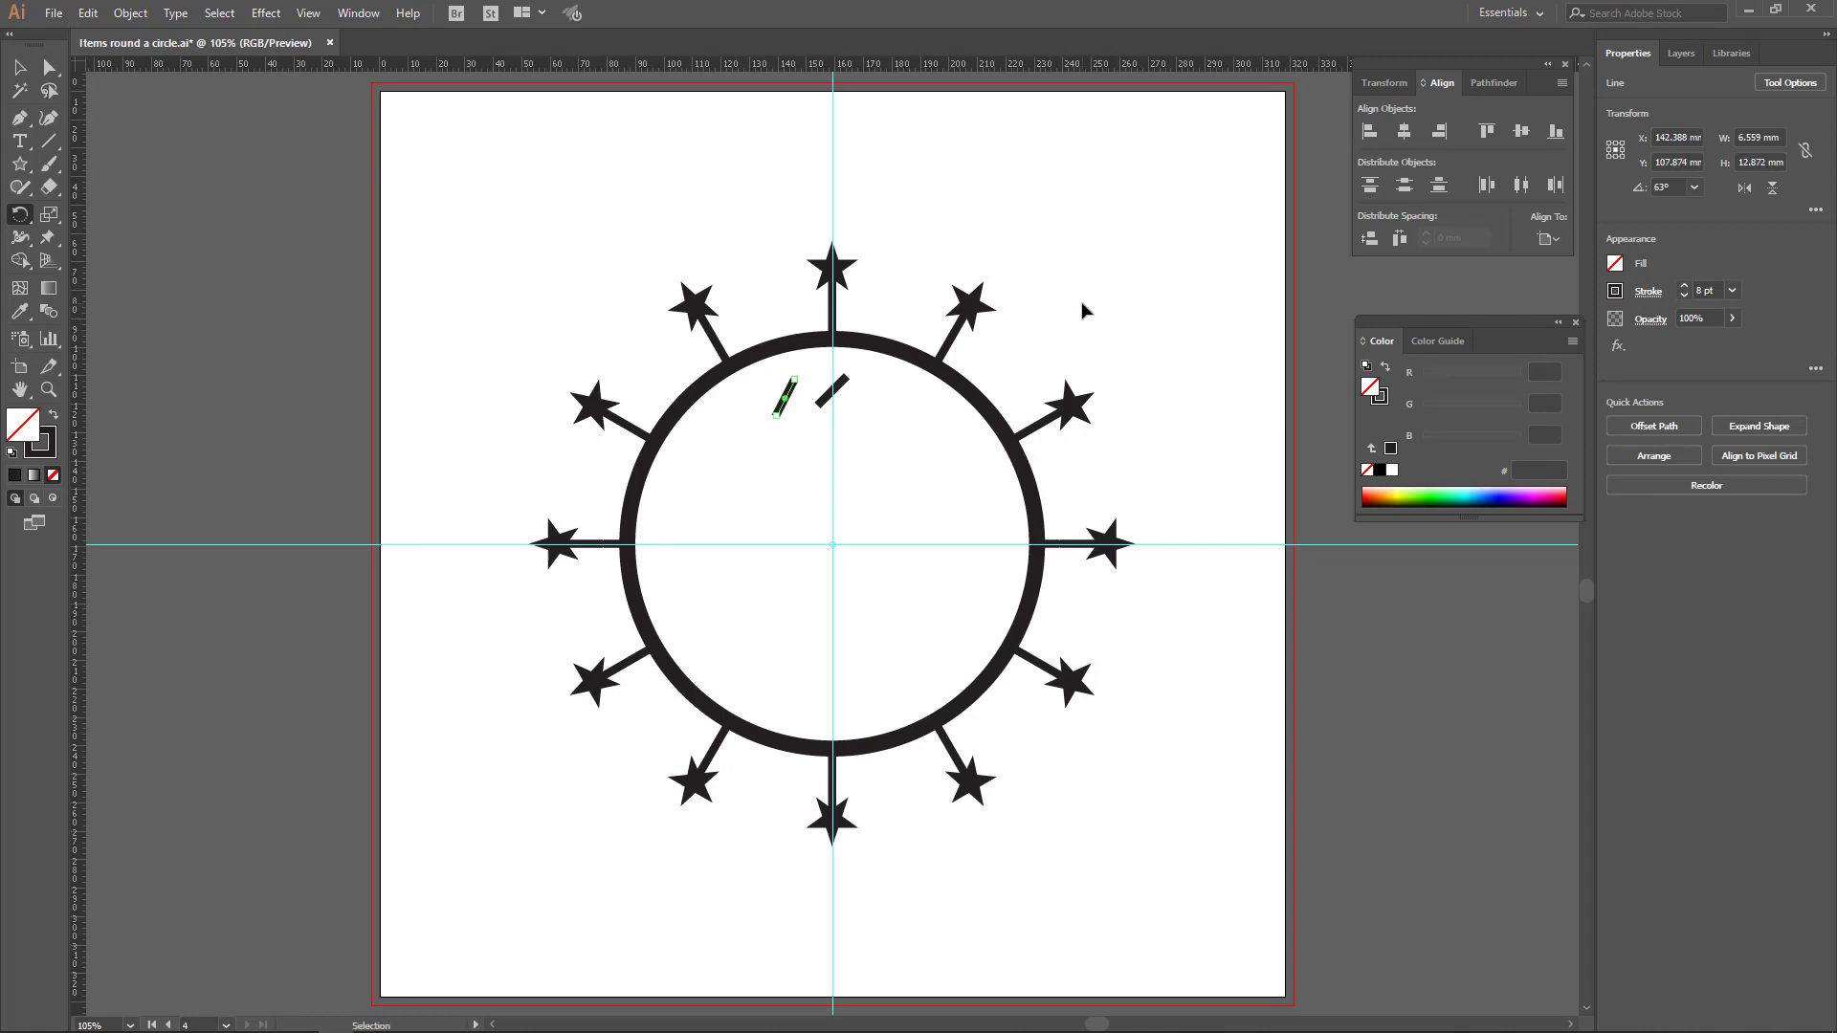
Repeat the rotated copy until twenty slanted lines form a full ring inside the circle, and deselect them.
key(ctrl+d)
key(ctrl+d)
key(ctrl+d)
key(ctrl+d)
key(ctrl+d)
key(ctrl+d)
key(ctrl+d)
key(ctrl+d)
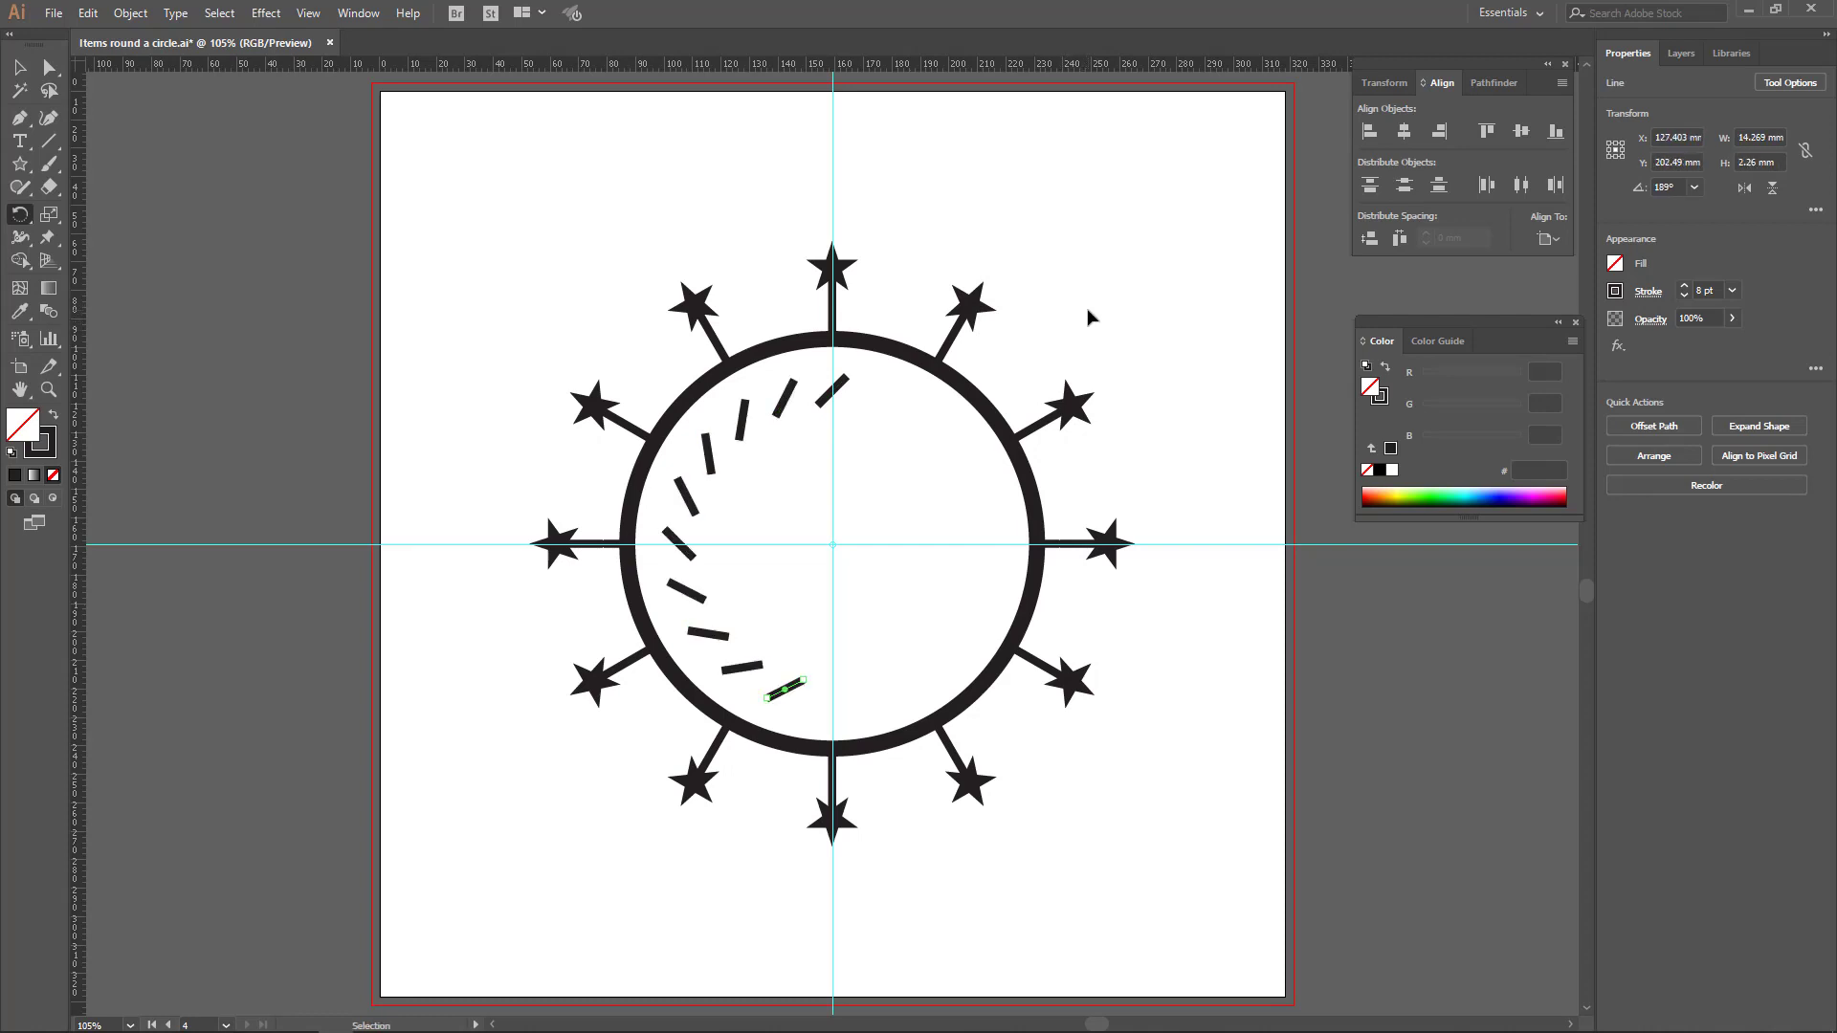
key(ctrl+d)
key(ctrl+d)
key(ctrl+d)
key(ctrl+d)
key(ctrl+d)
key(ctrl+d)
key(ctrl+d)
key(ctrl+d)
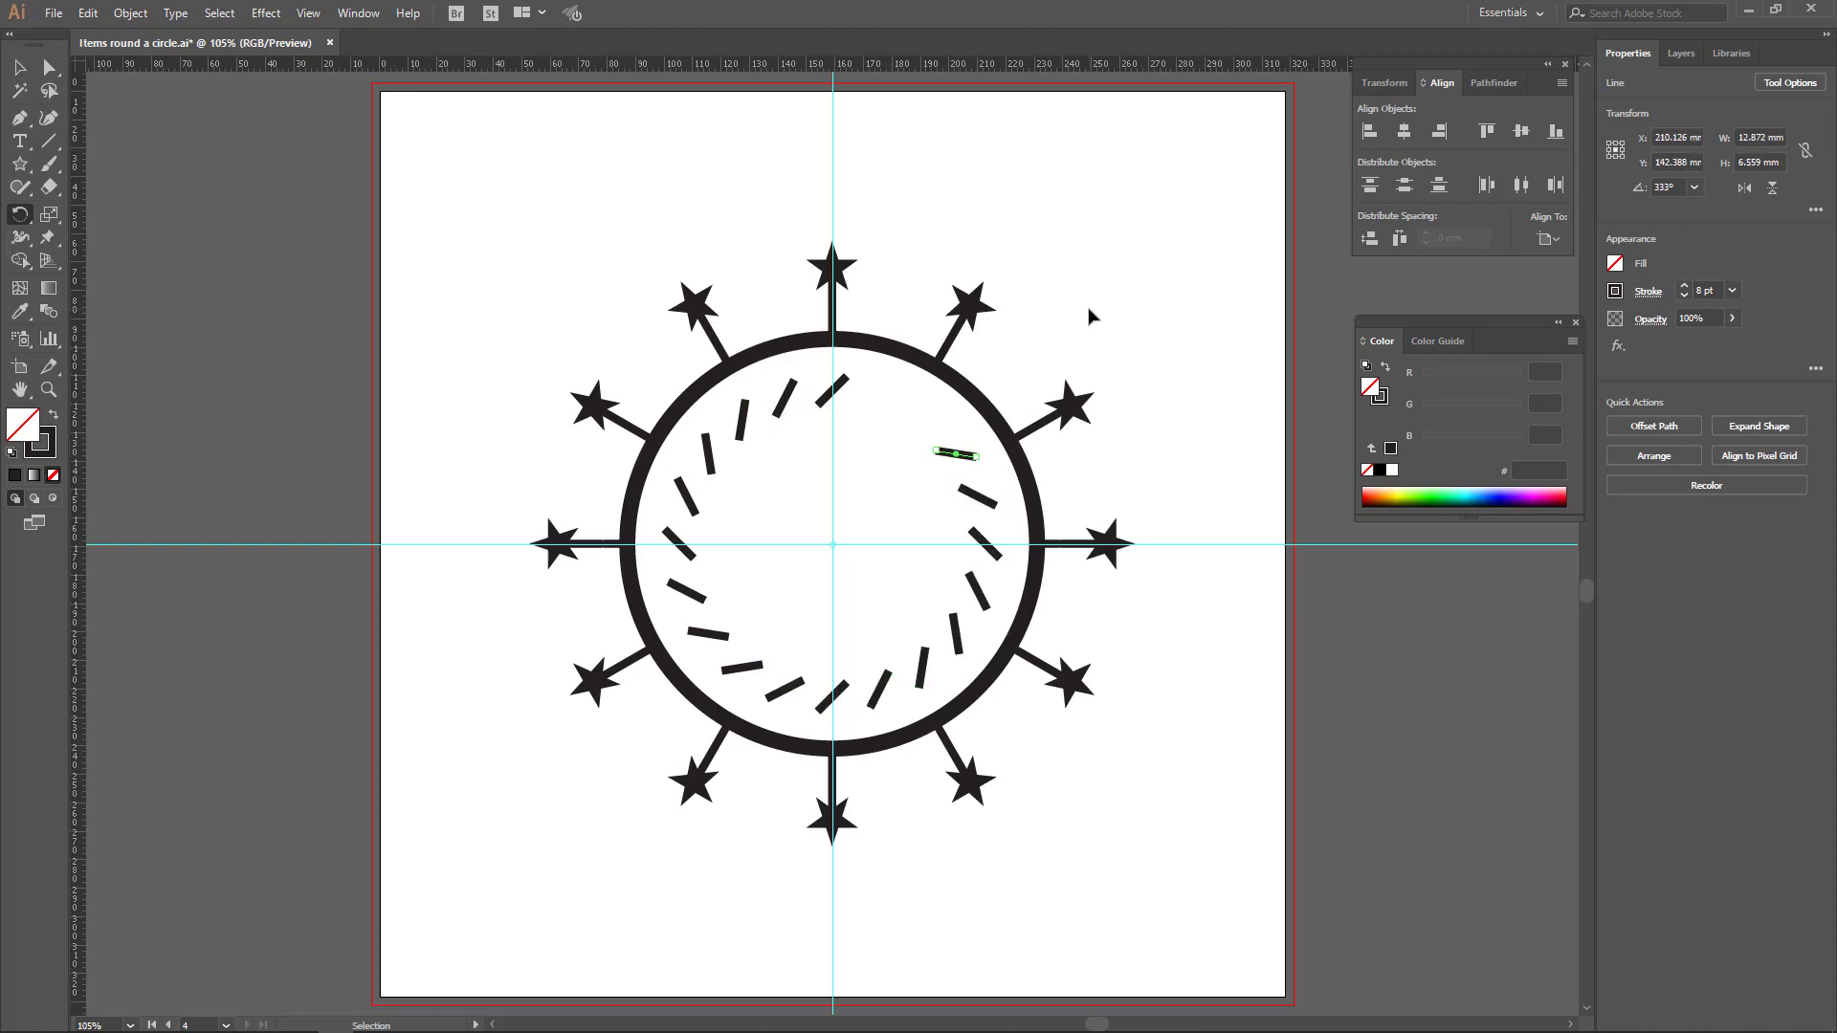
key(ctrl+d)
key(ctrl+d)
click(19, 68)
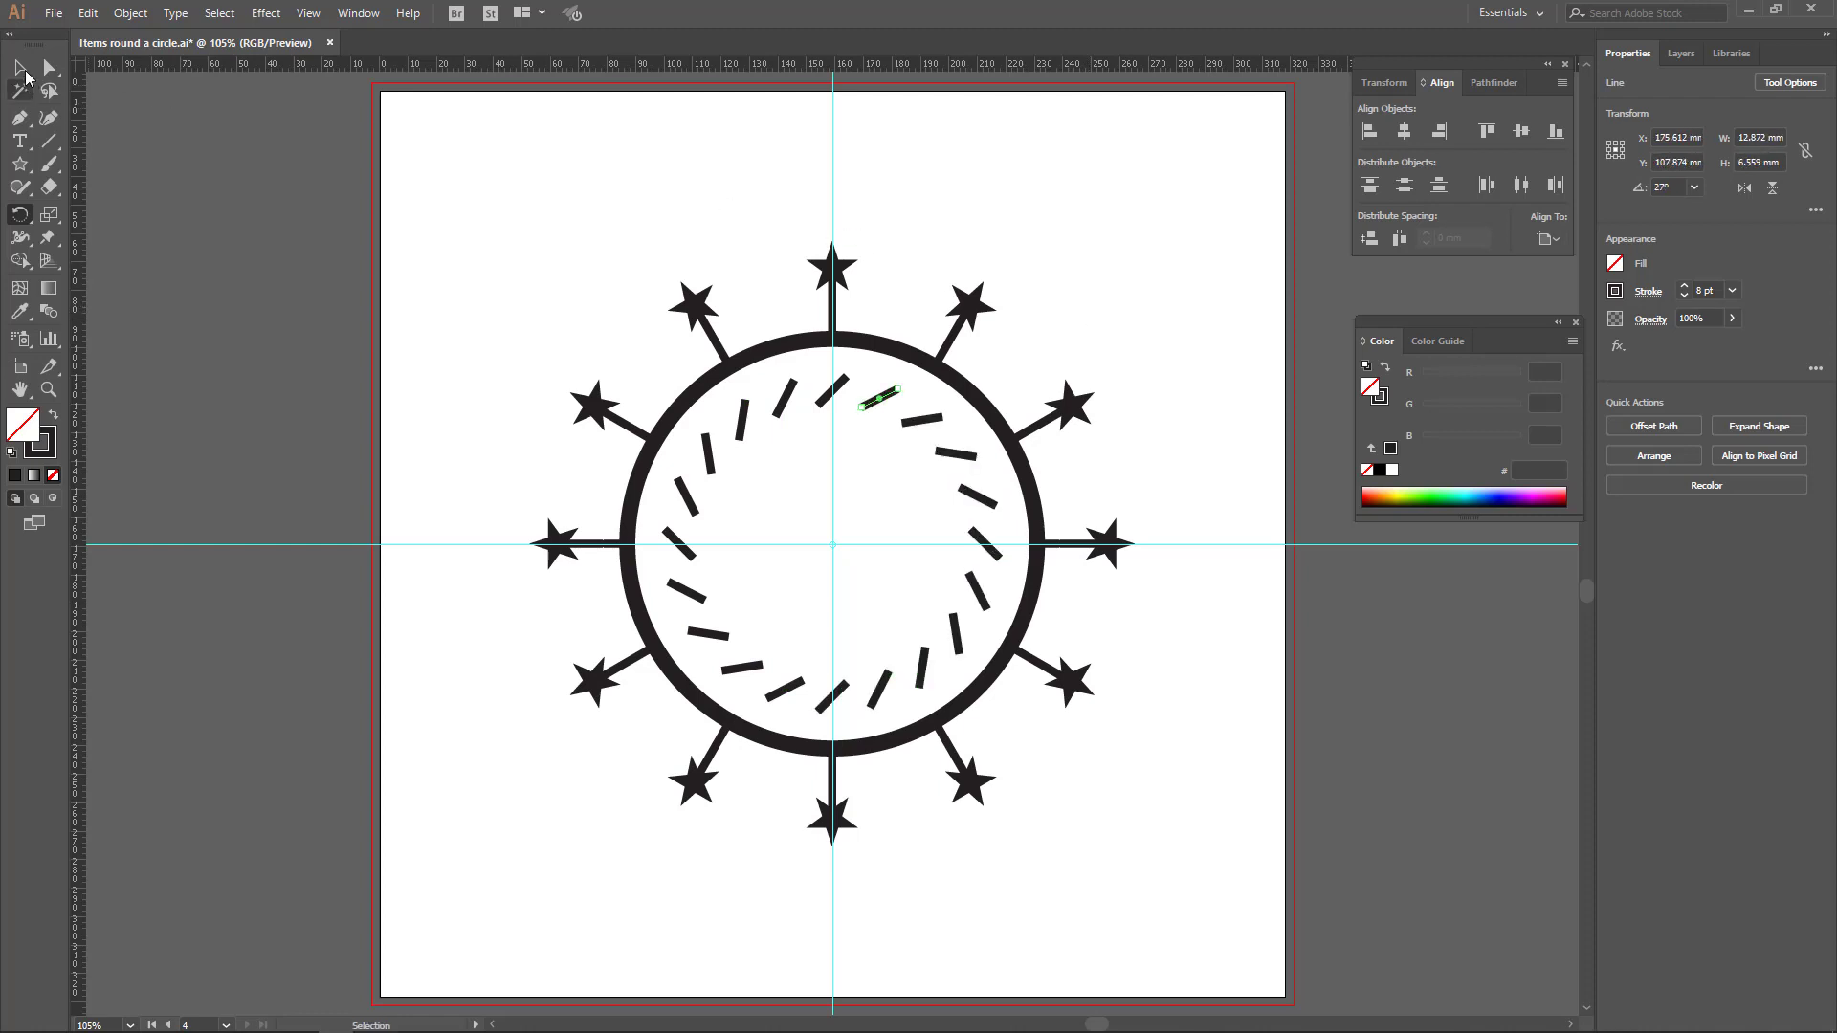
click(1158, 227)
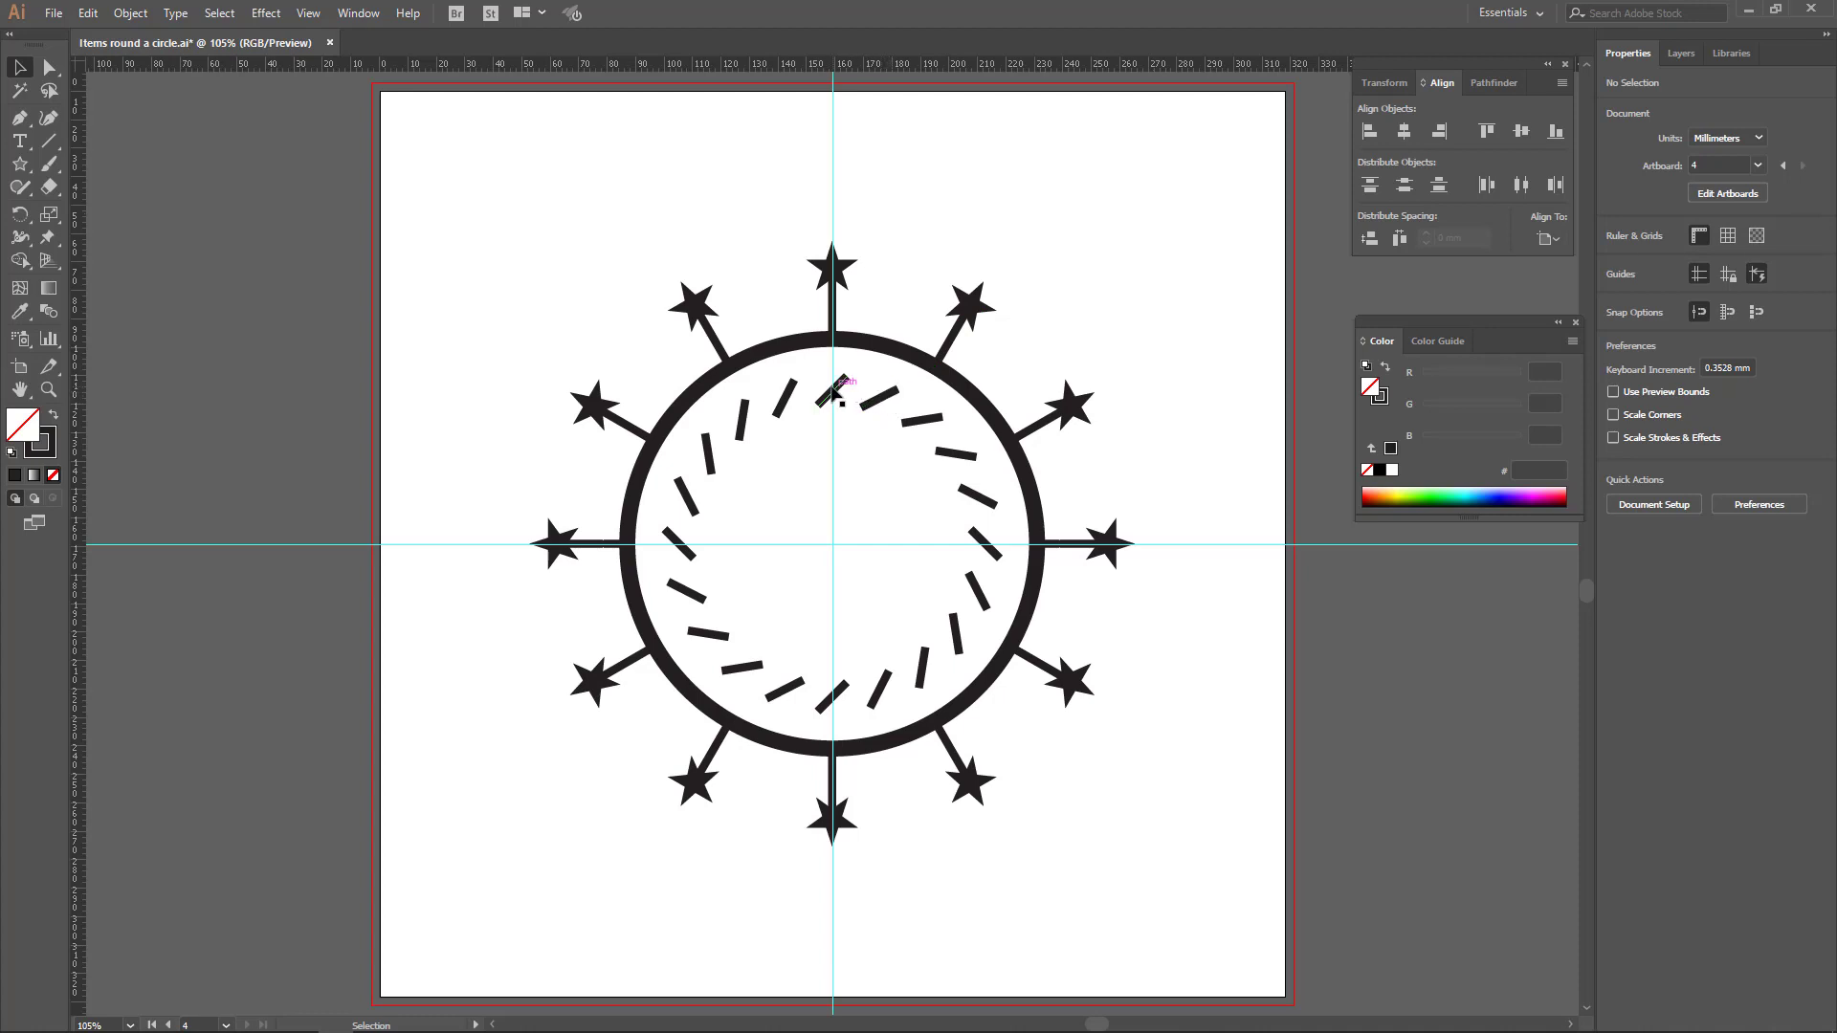
Delete the large circle, keeping the stars and lines arranged around it.
click(902, 359)
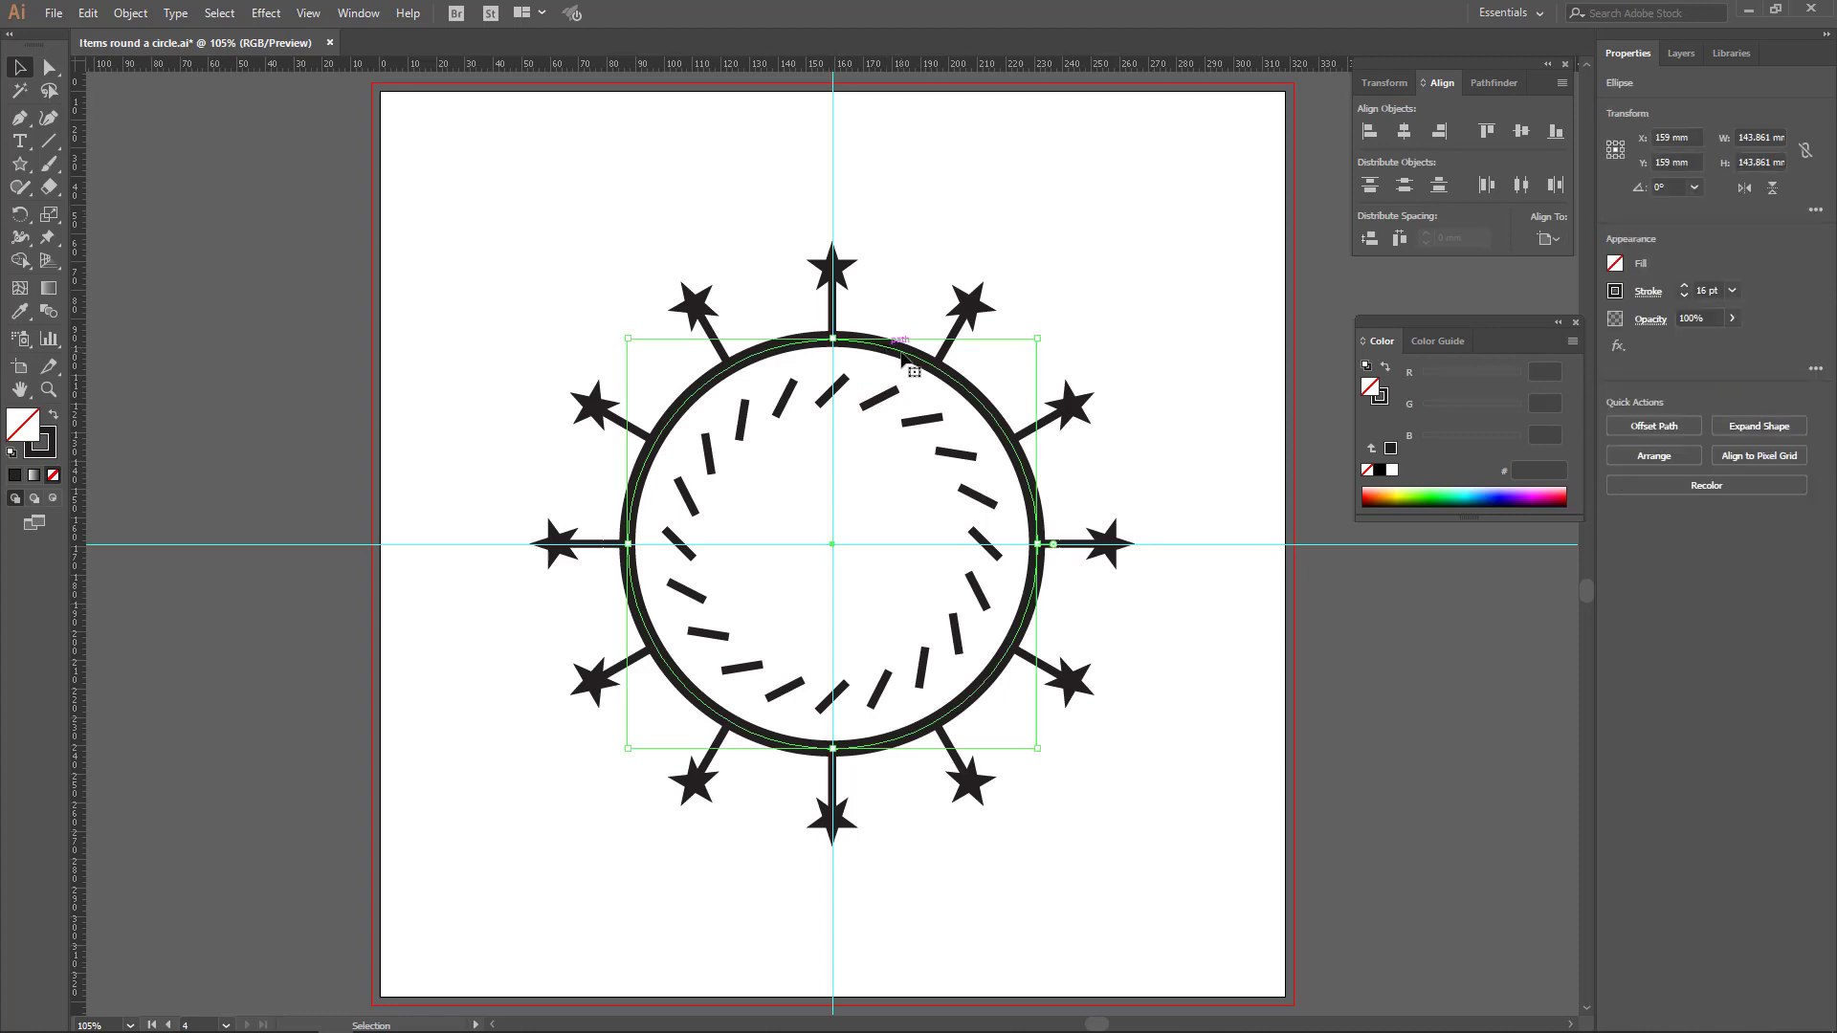
key(Delete)
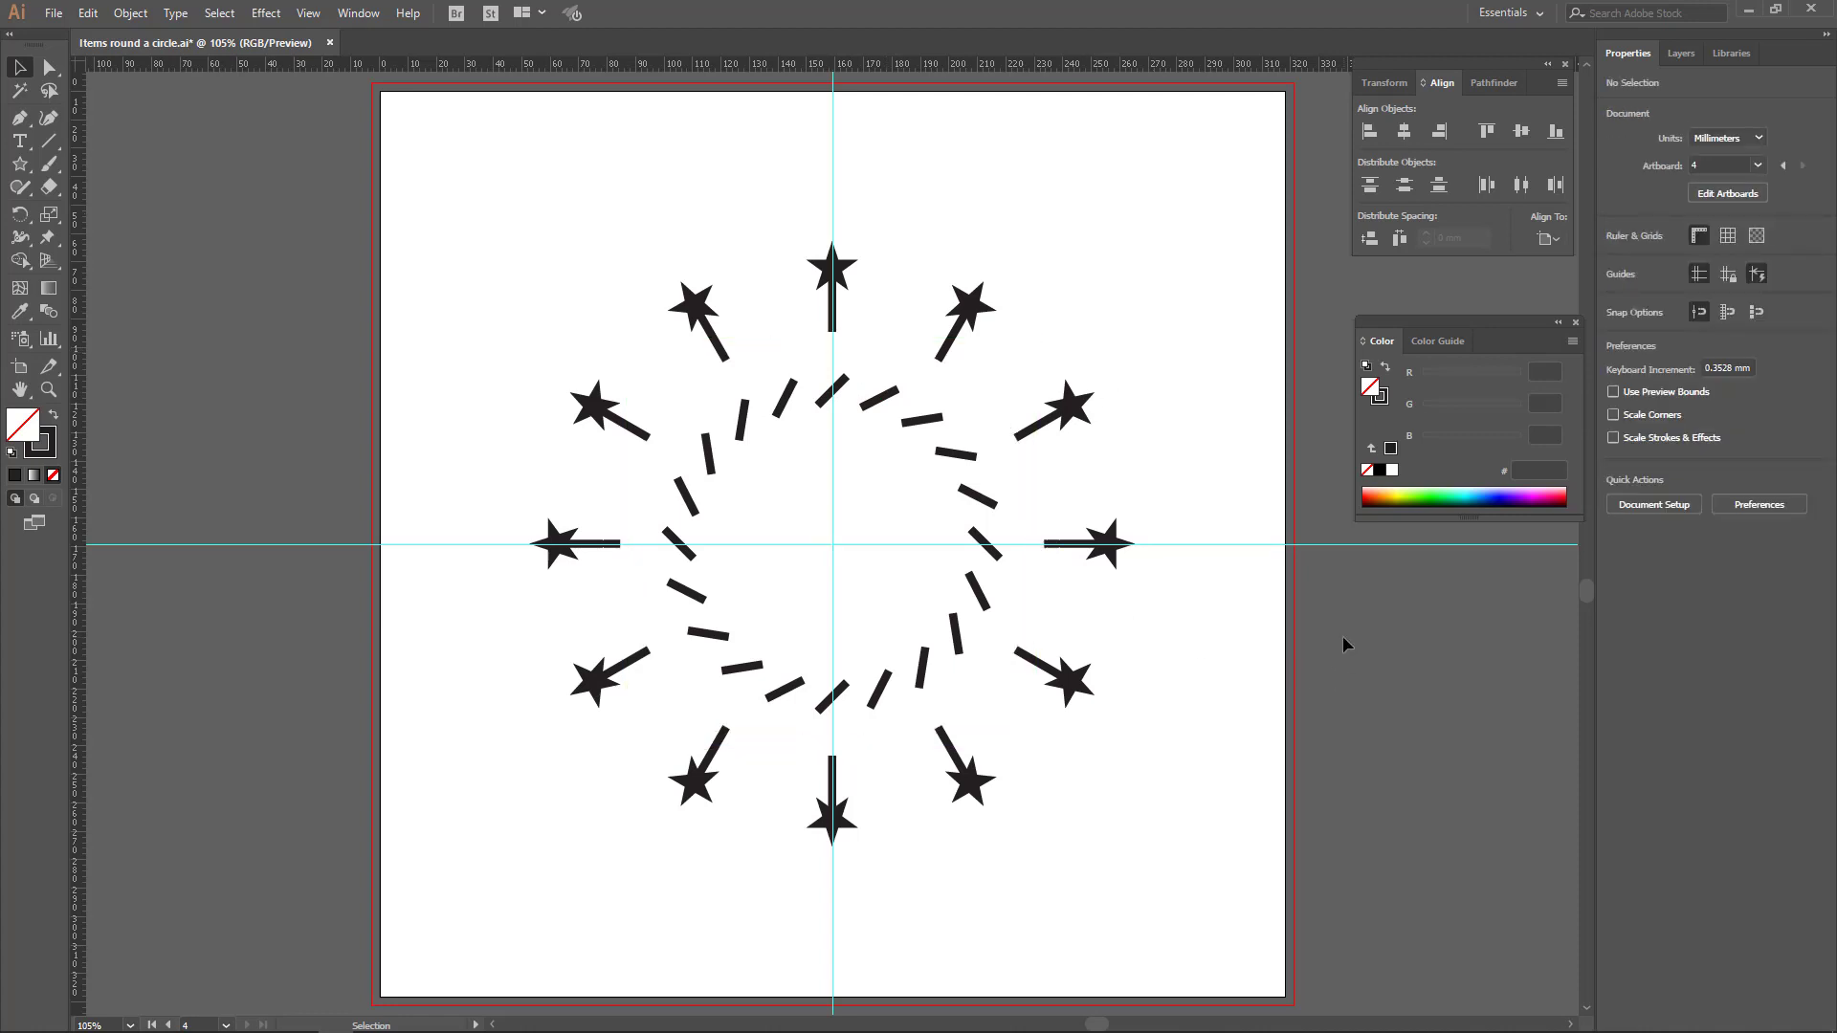